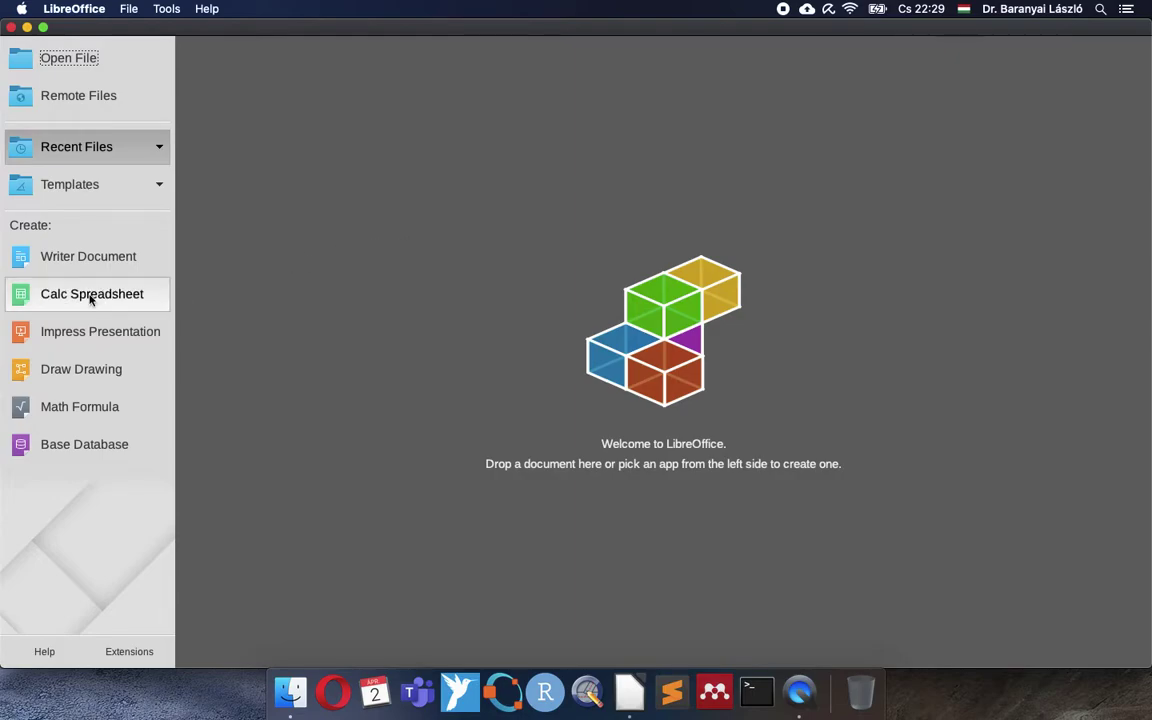
# Create a new Calc spreadsheet and enter the title "3 phase ACV simulation" in cell A1.
pyautogui.click(90, 296)
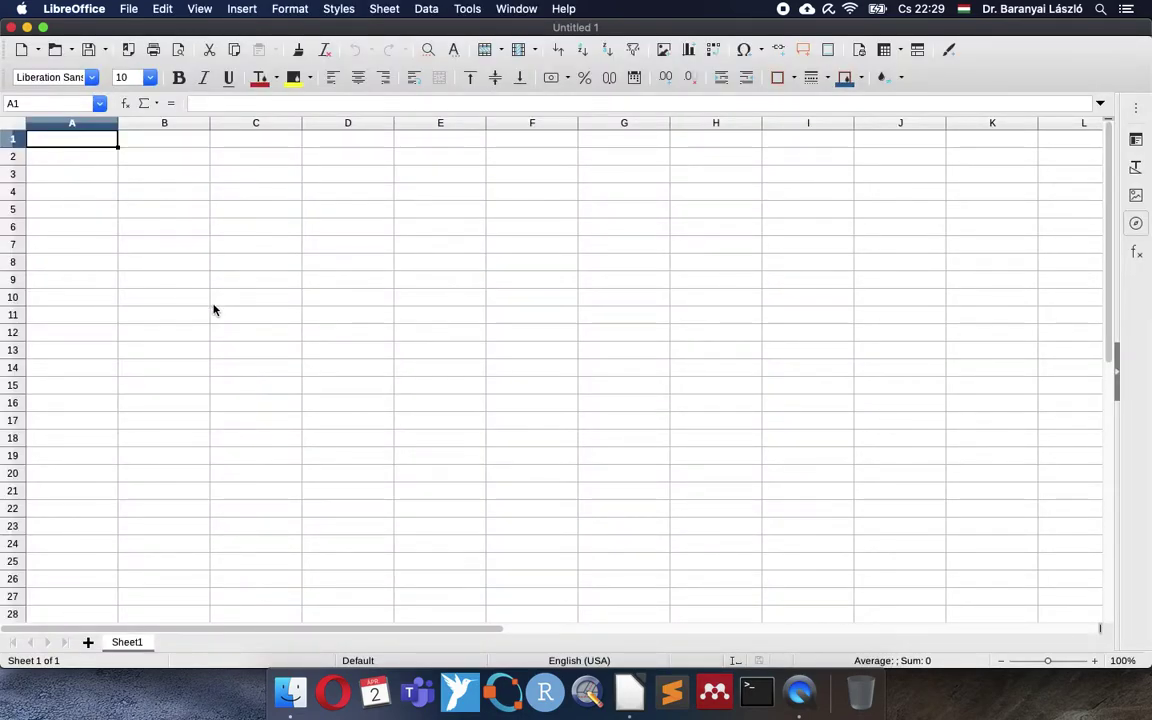
pyautogui.write('3')
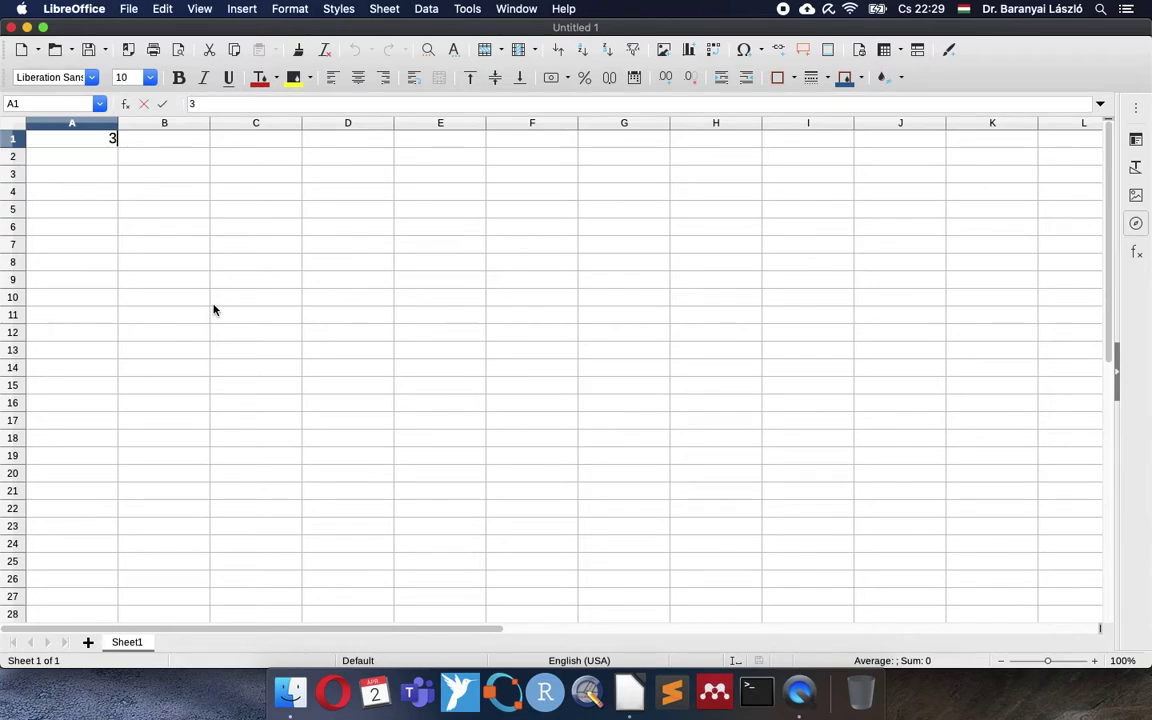
pyautogui.write(' phase ACV')
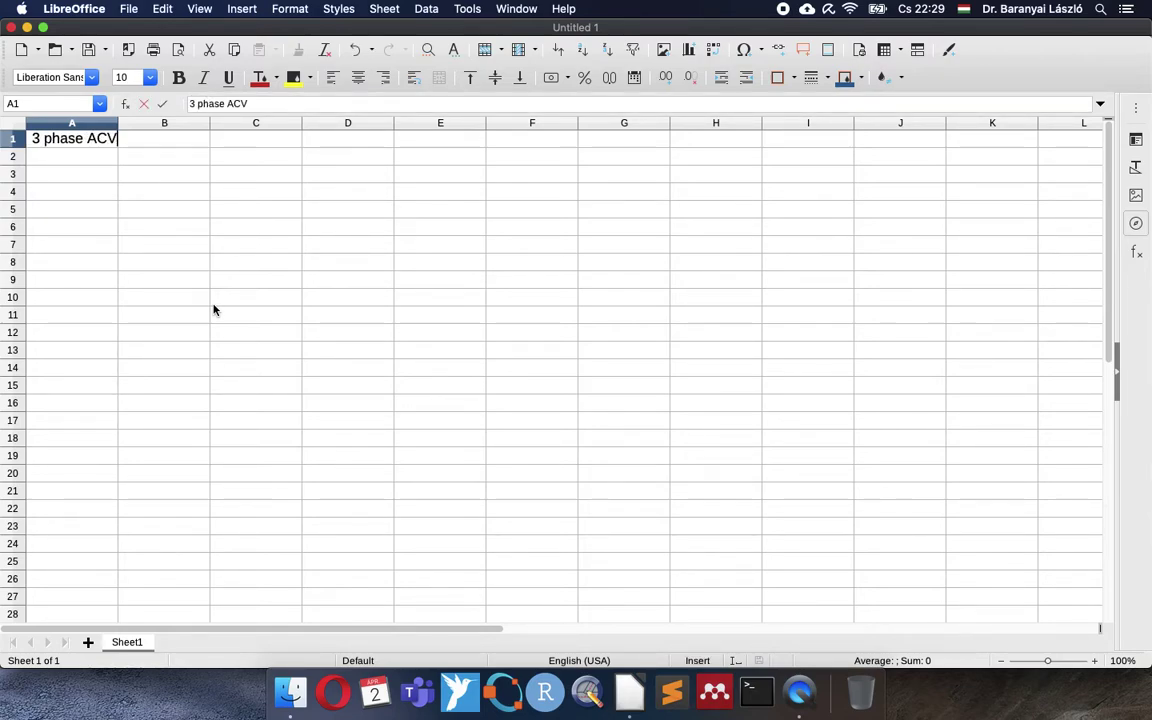
pyautogui.write(' simulation')
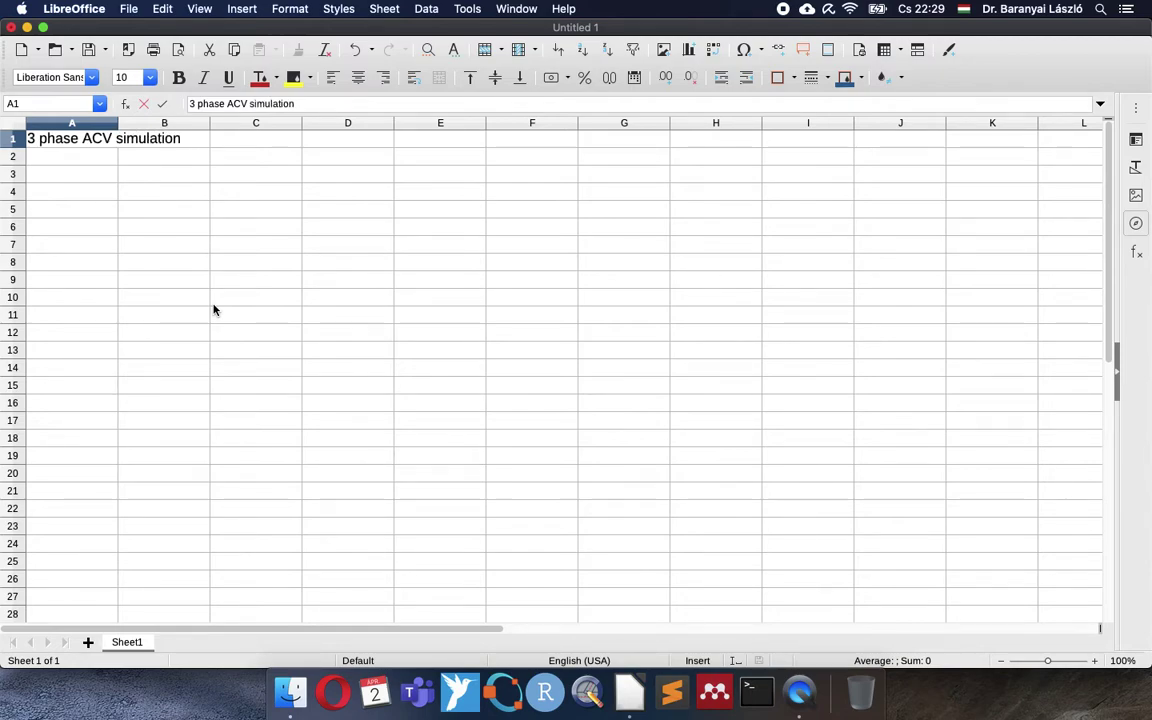
pyautogui.press('Return')
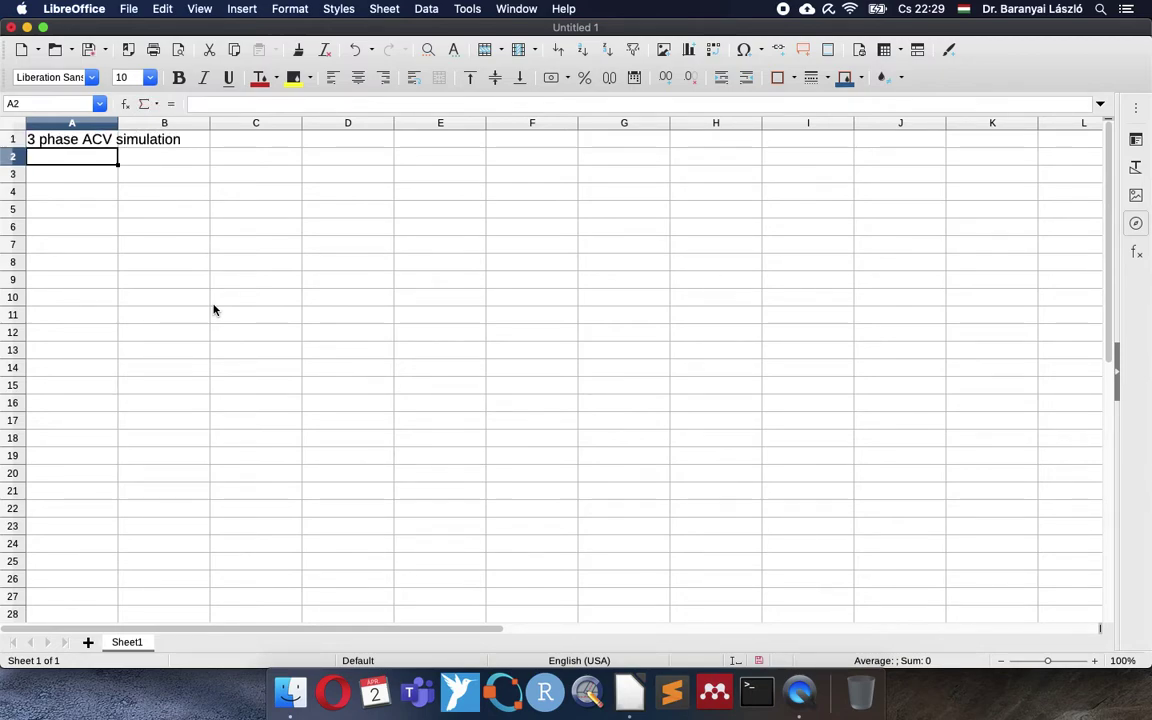
# Fill row 2 with the label "Frequency", the value 50 and the unit "Hz" in columns A to C.
pyautogui.write('F')
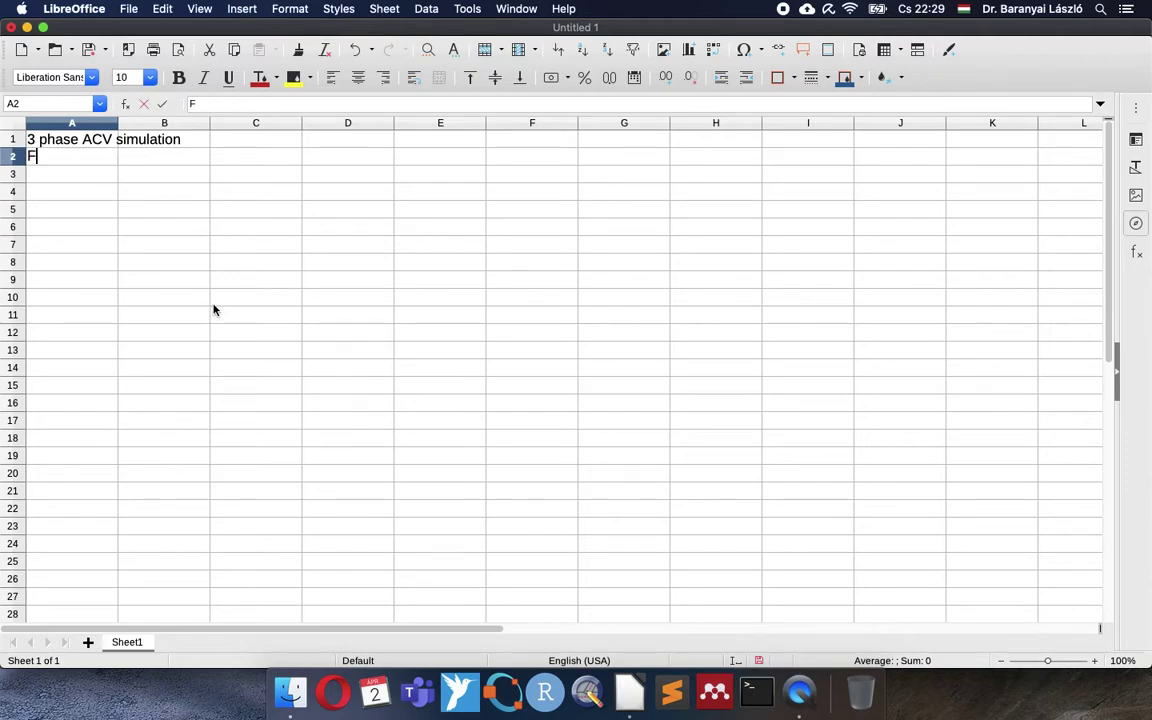
pyautogui.write('requency')
pyautogui.press('Tab')
pyautogui.write('50 Hz')
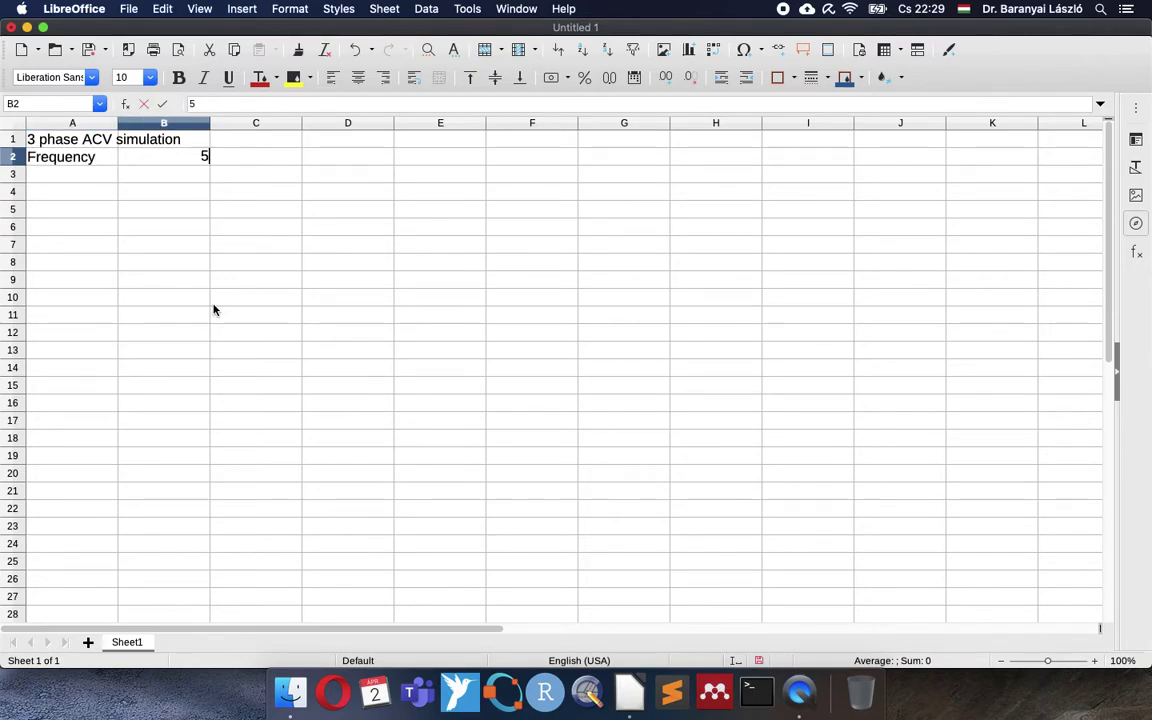
pyautogui.press('BackSpace')
pyautogui.press('BackSpace')
pyautogui.press('BackSpace')
pyautogui.press('Return')
pyautogui.press('Up')
pyautogui.press('Right')
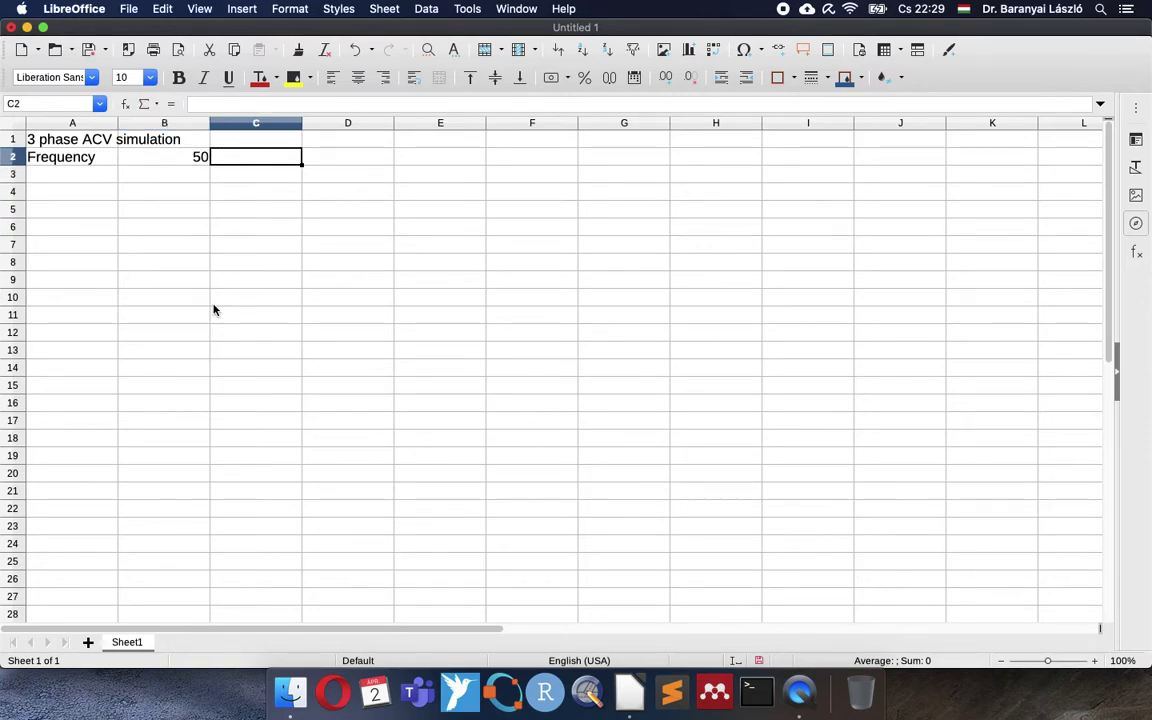
pyautogui.write('Hz')
pyautogui.press('Return')
pyautogui.press('Left')
pyautogui.press('Left')
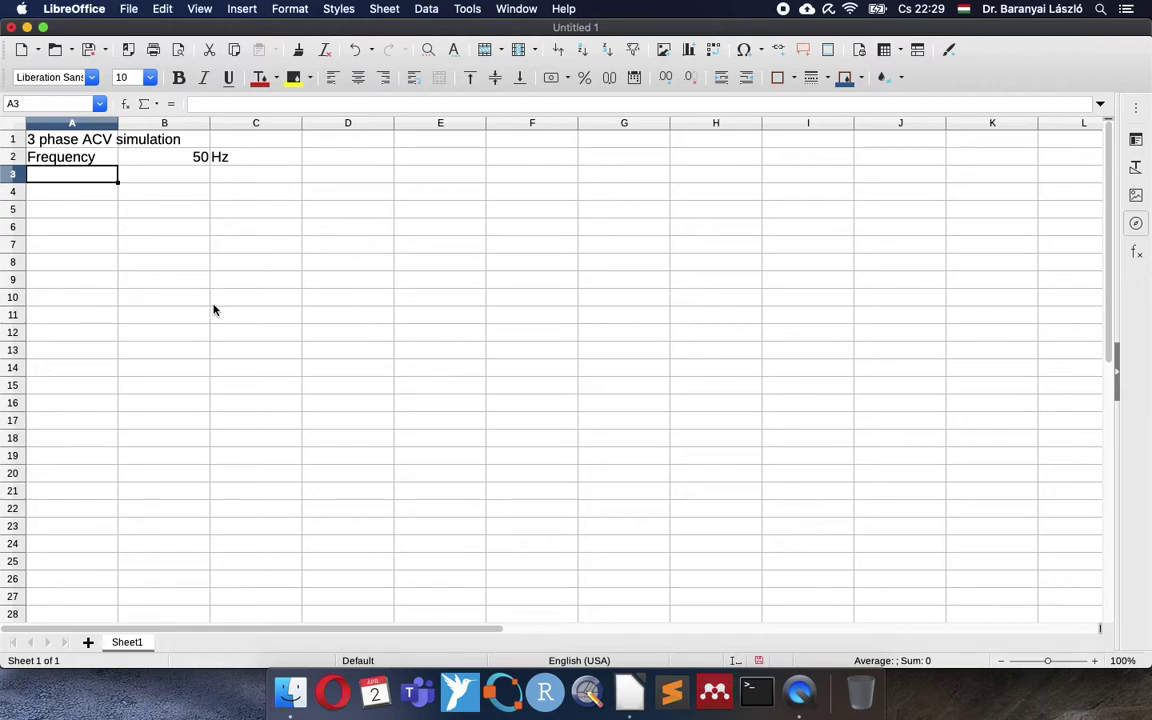
# Fill row 3 with the label "Period time", the formula =1/B2 and the unit "s".
pyautogui.write('P')
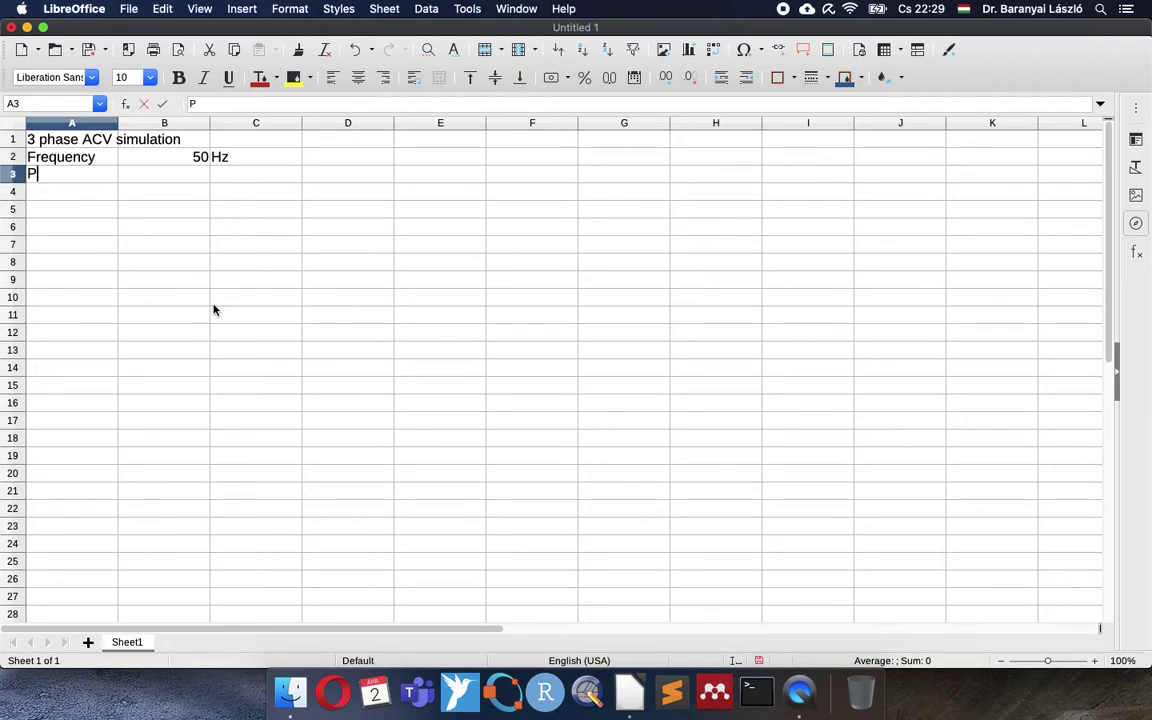
pyautogui.write('eriod time')
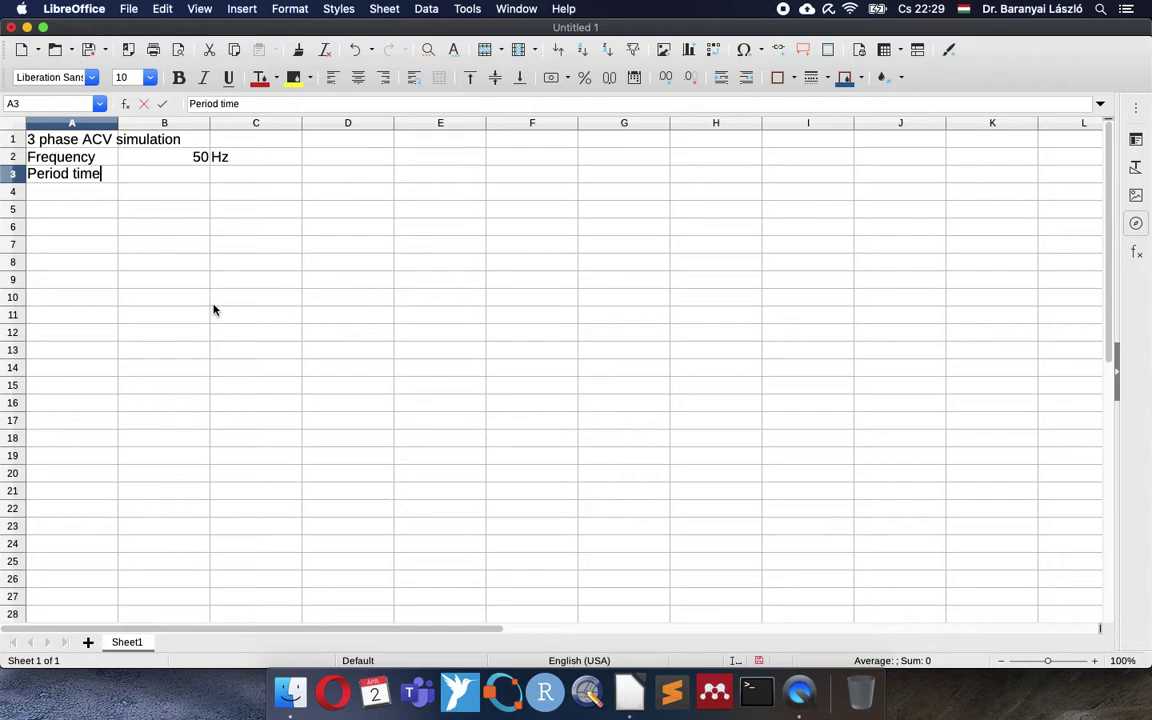
pyautogui.press('Tab')
pyautogui.write('=1/B2')
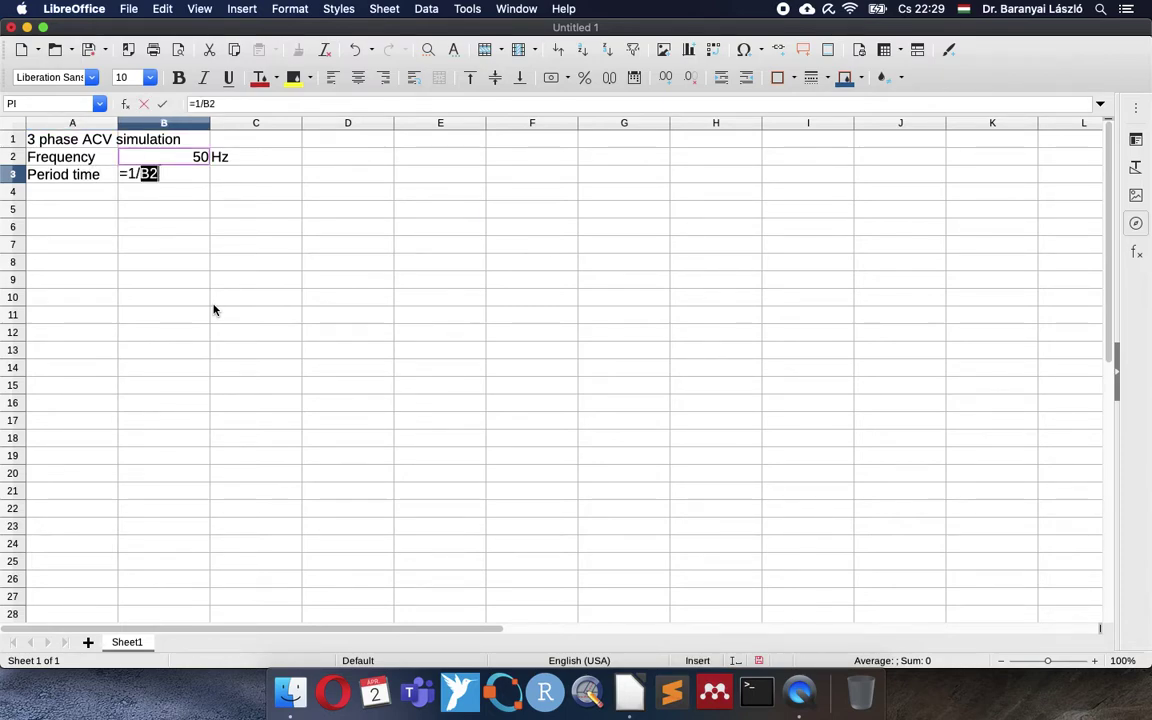
pyautogui.press('Return')
pyautogui.press('Up')
pyautogui.press('Right')
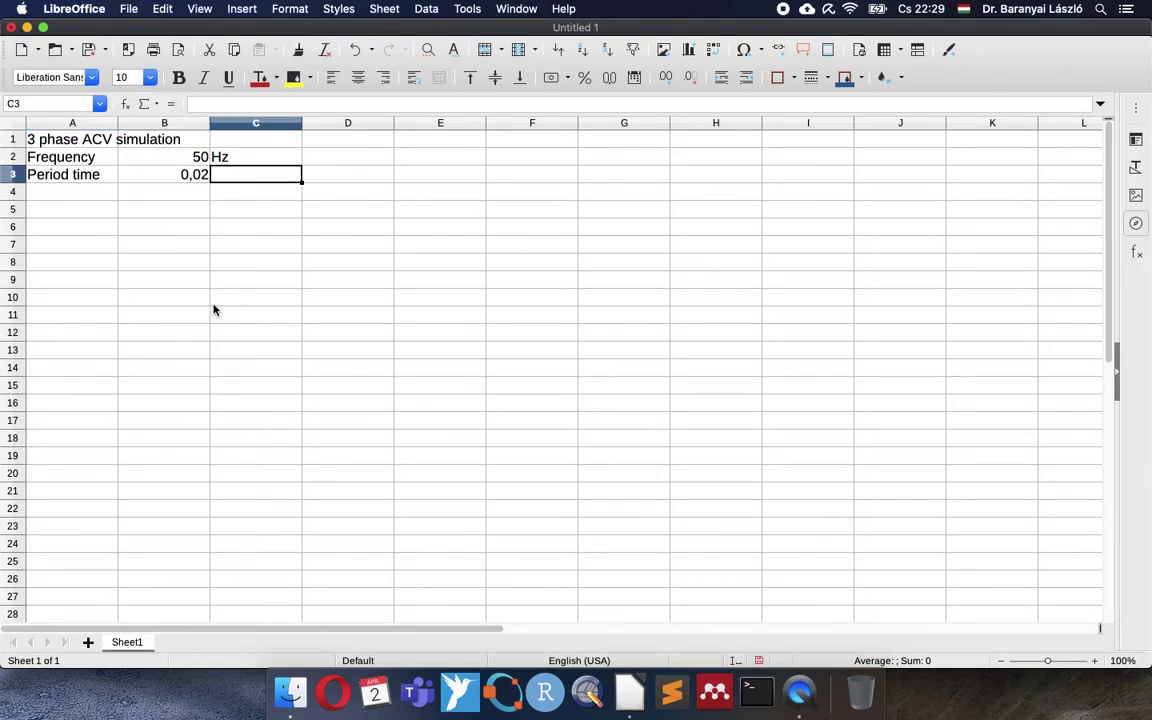
pyautogui.write('s')
pyautogui.press('Return')
pyautogui.press('Left')
pyautogui.press('Left')
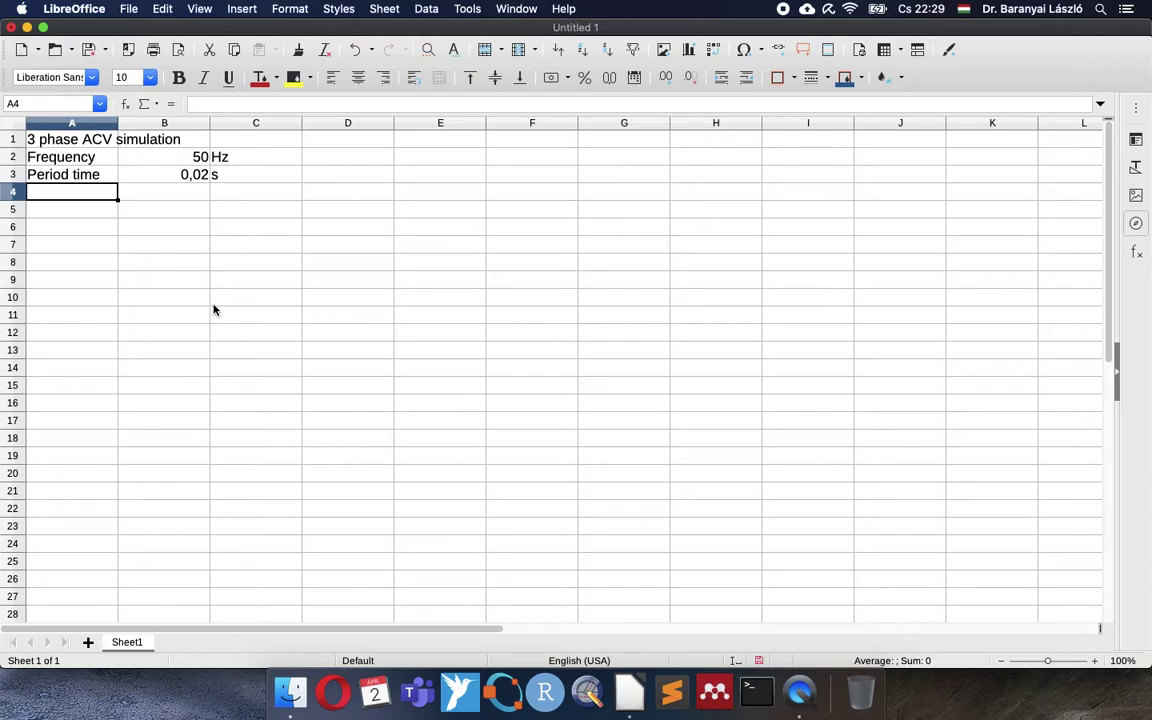
# Fill row 4 with the label "Omega", the formula =2*pi()*B2 and the unit "1/s".
pyautogui.write('Omega')
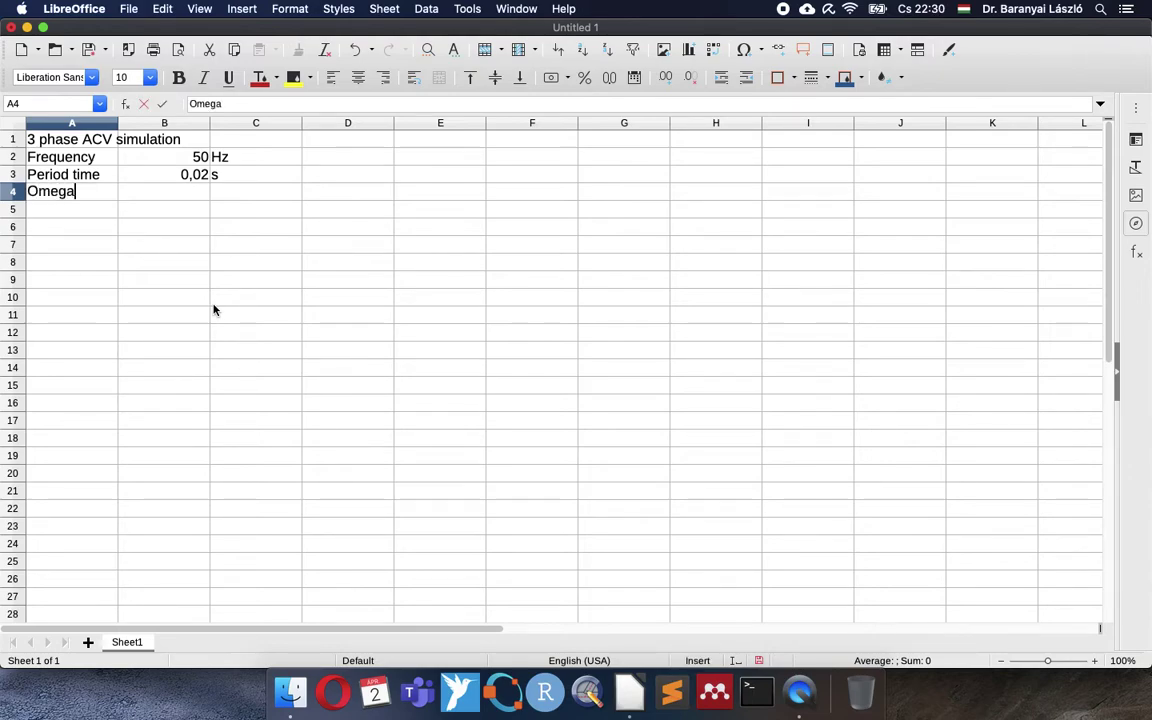
pyautogui.press('Tab')
pyautogui.write('=')
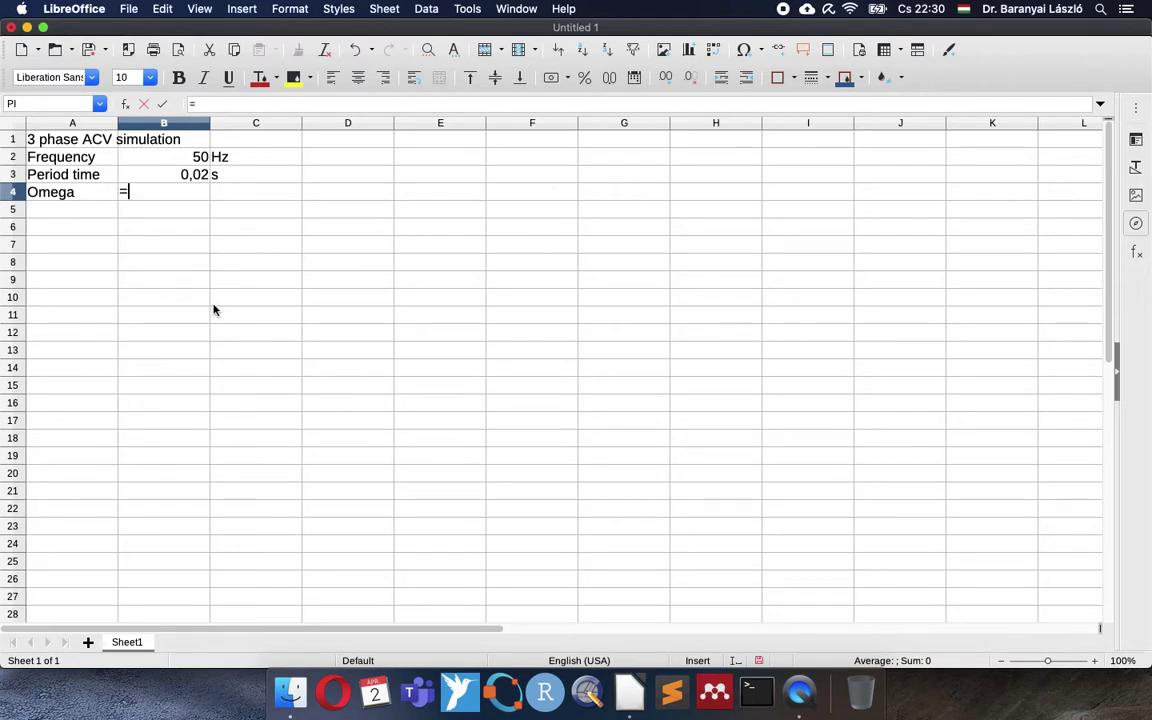
pyautogui.write('2*pi()*')
pyautogui.click(181, 159)
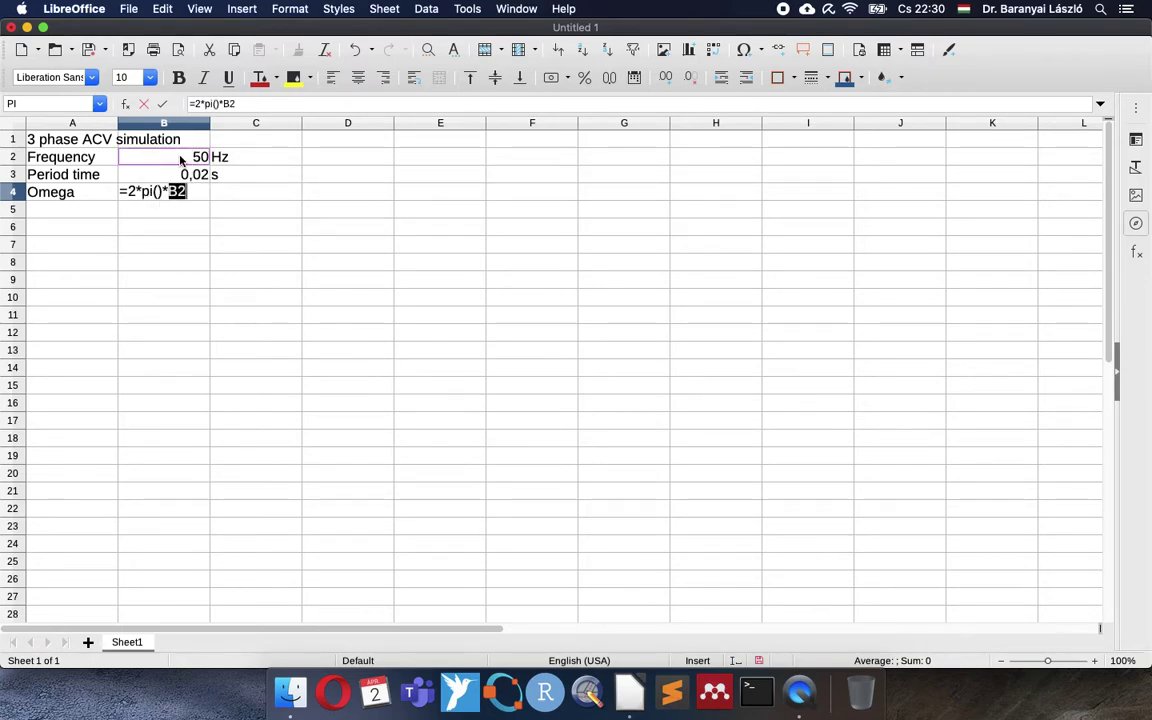
pyautogui.press('Return')
pyautogui.press('Up')
pyautogui.press('Right')
pyautogui.write('1/s')
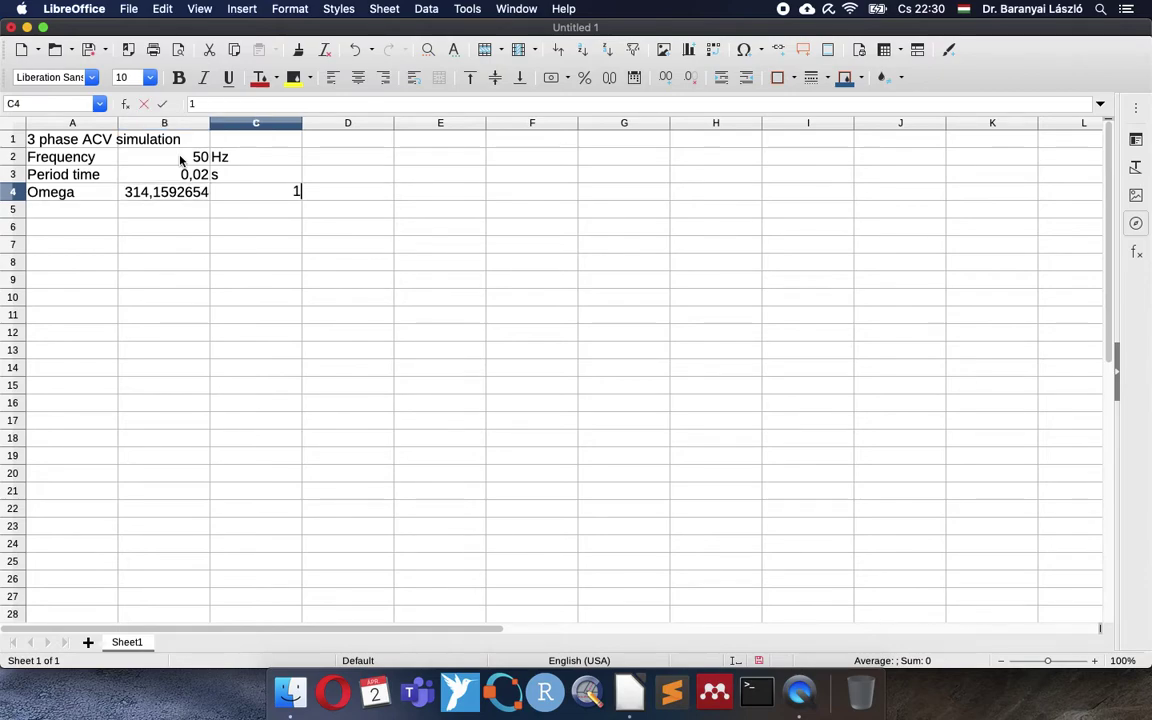
pyautogui.press('Return')
pyautogui.press('Left')
pyautogui.press('Left')
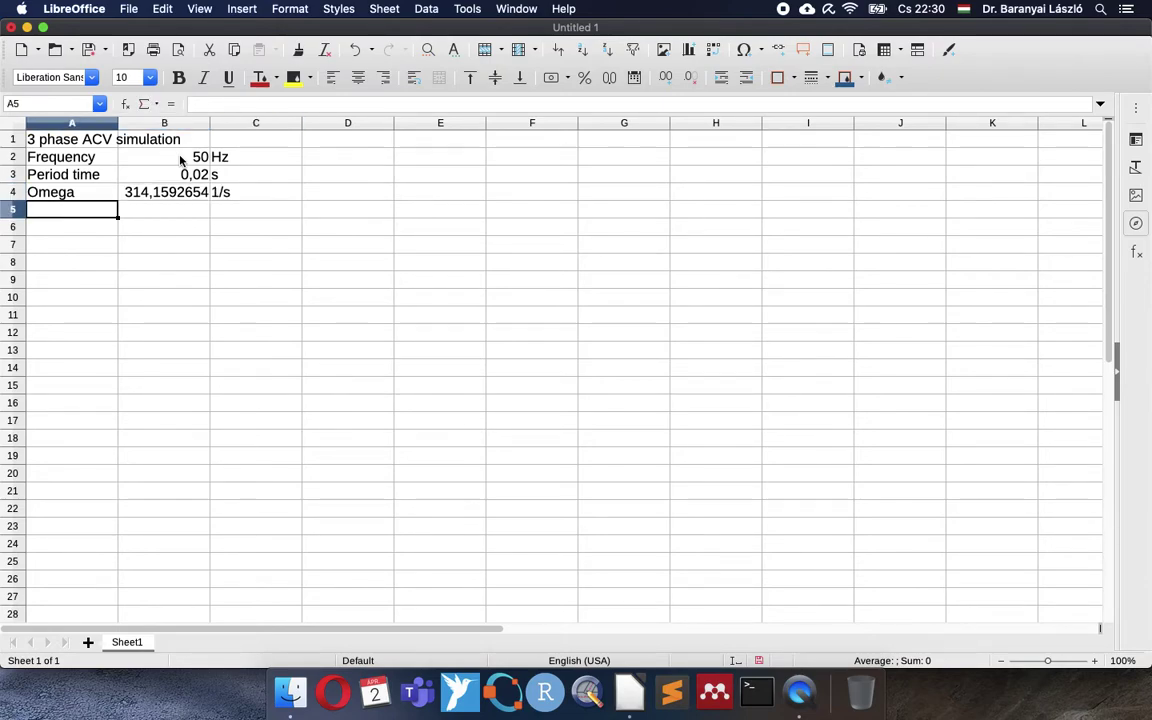
# Fill row 5 with the label "Amplitude", the value 230 and the unit "V".
pyautogui.write('Ampli')
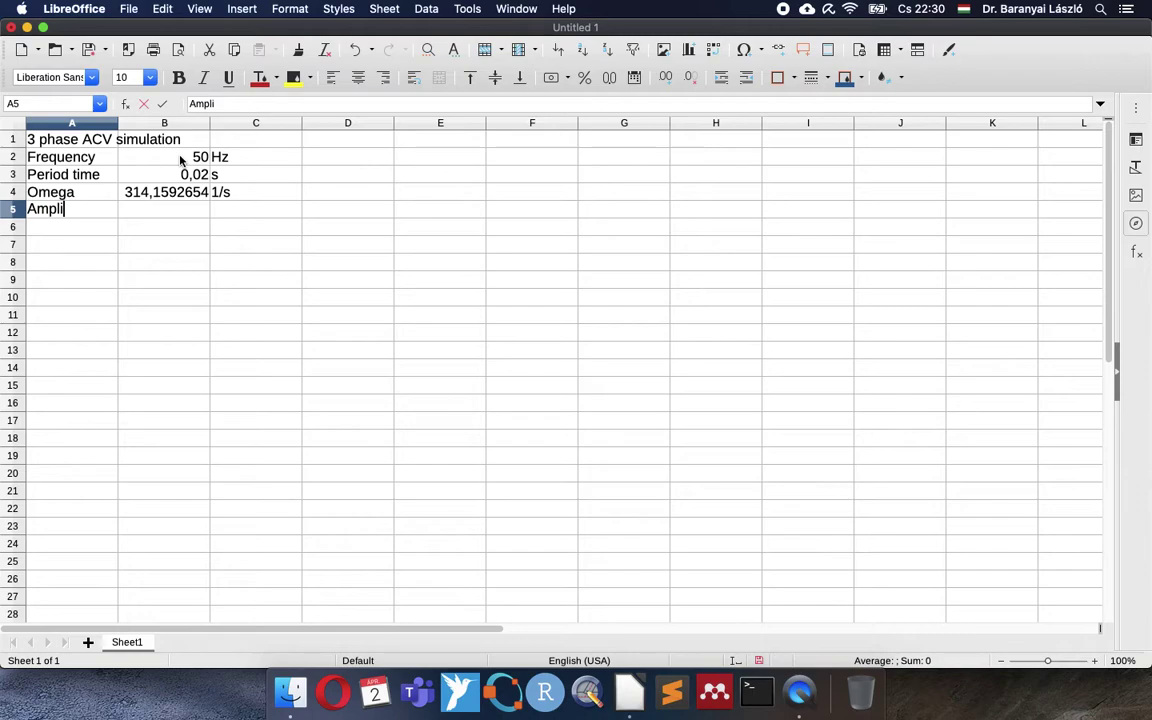
pyautogui.write('tude')
pyautogui.press('Tab')
pyautogui.write('230')
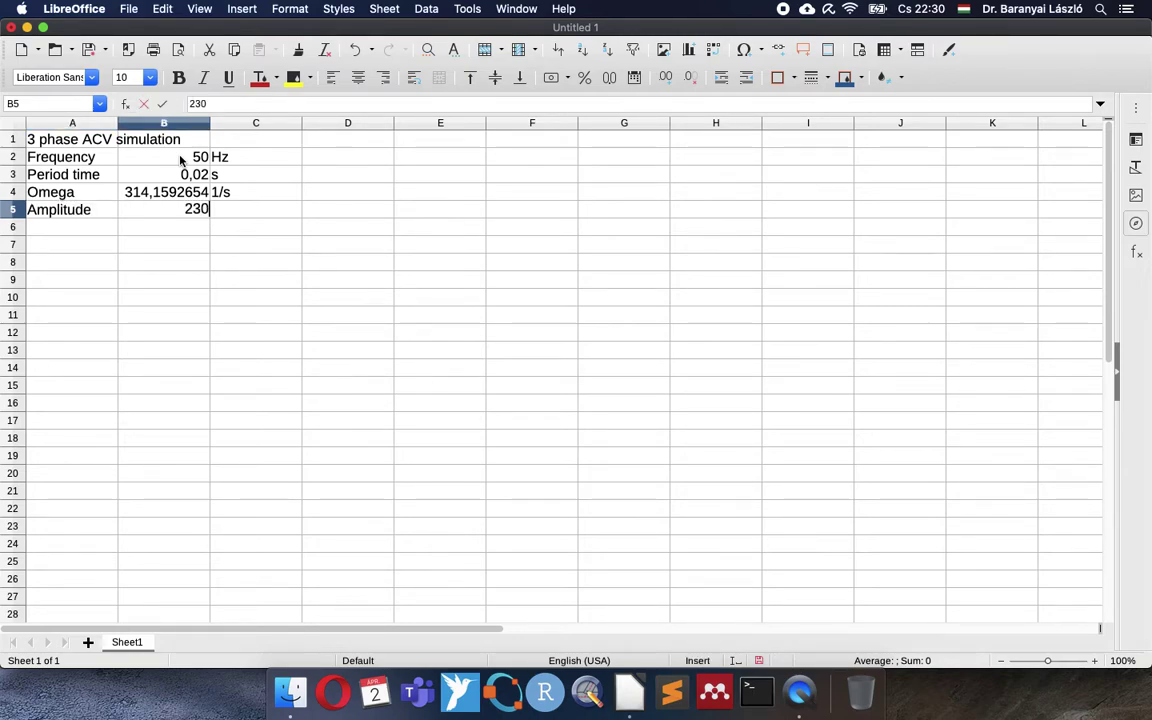
pyautogui.press('Tab')
pyautogui.write('V')
pyautogui.press('Return')
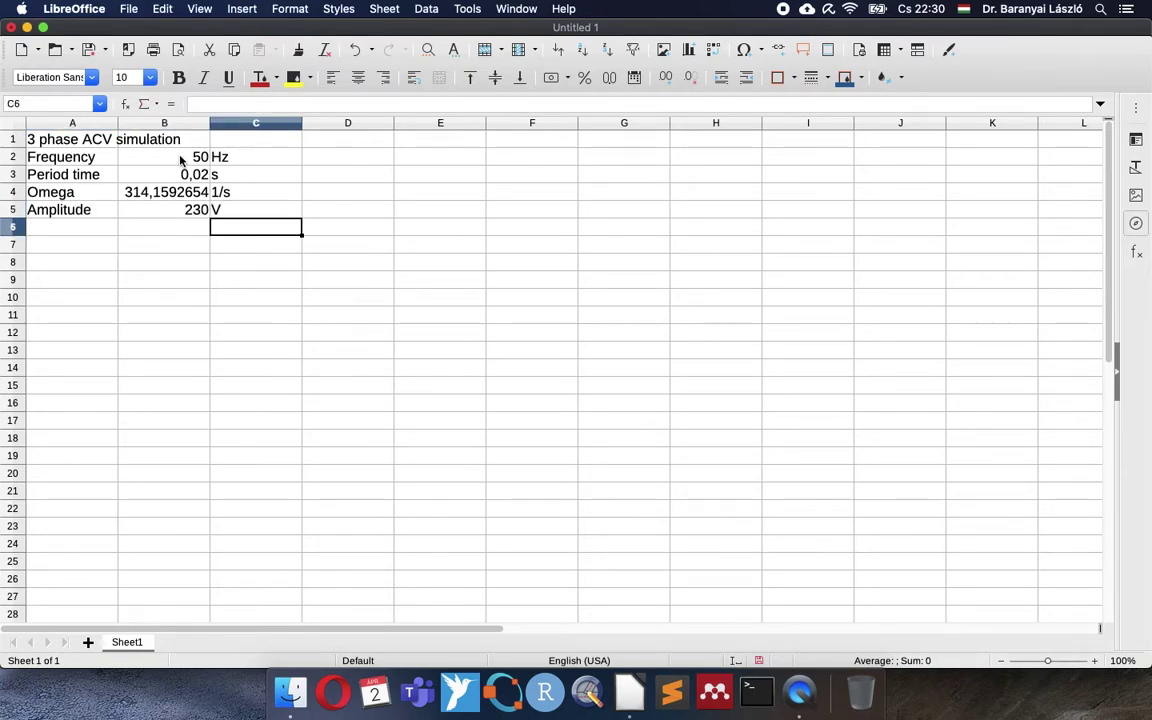
pyautogui.press('Left')
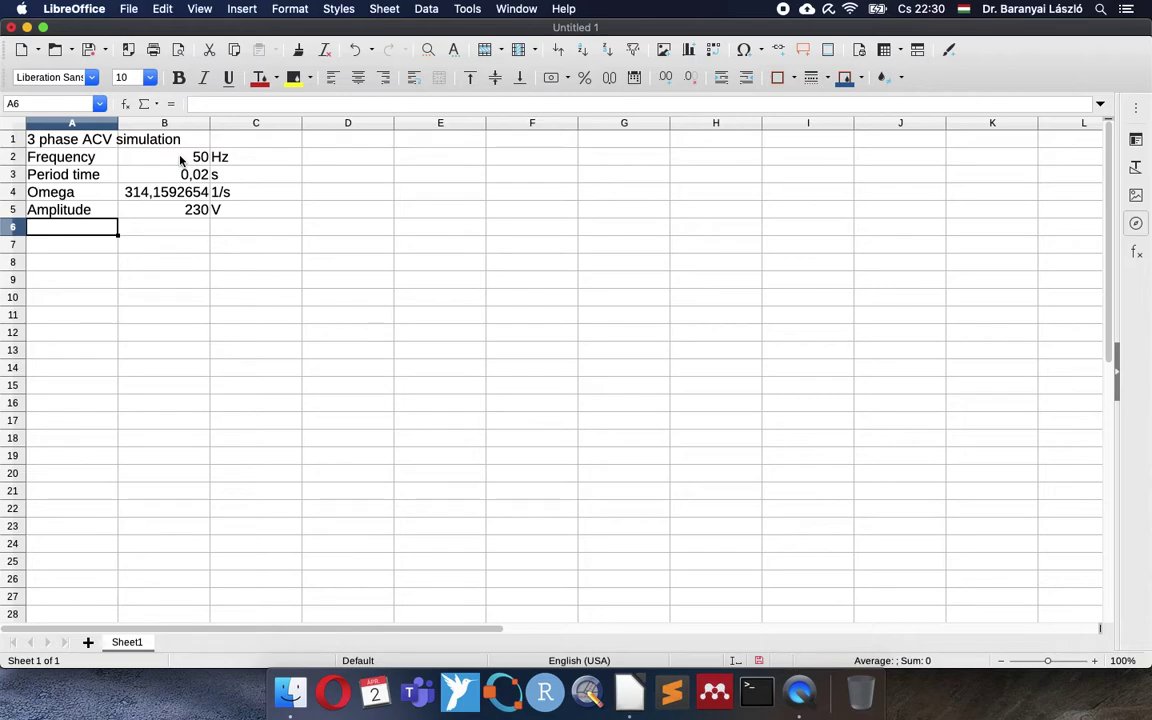
# Fill row 6 with the time step label "dt", the value 0,001 and the unit "s".
pyautogui.write('dt')
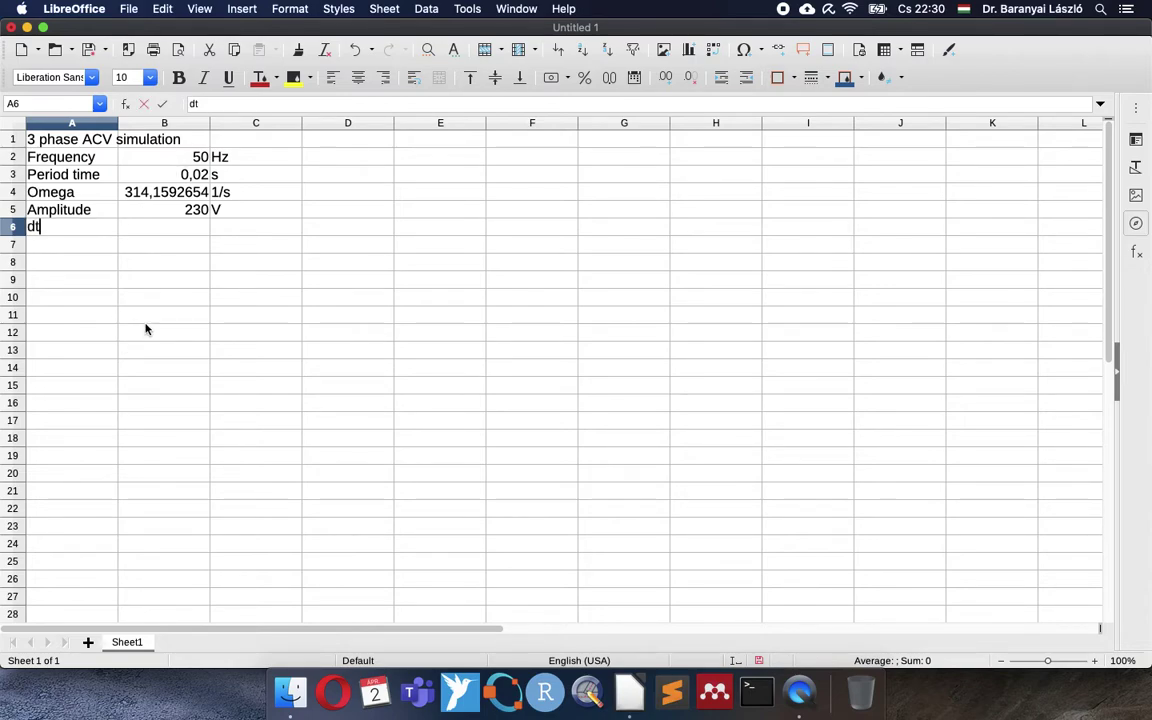
pyautogui.press('Tab')
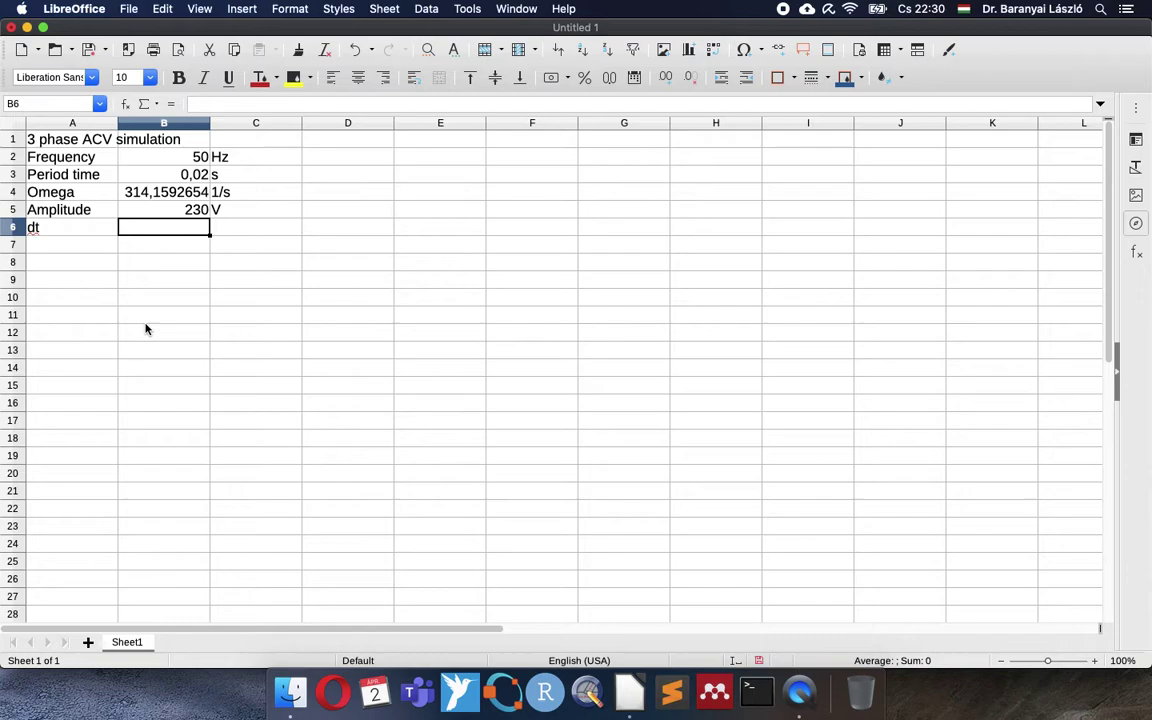
pyautogui.write('0,001')
pyautogui.press('Tab')
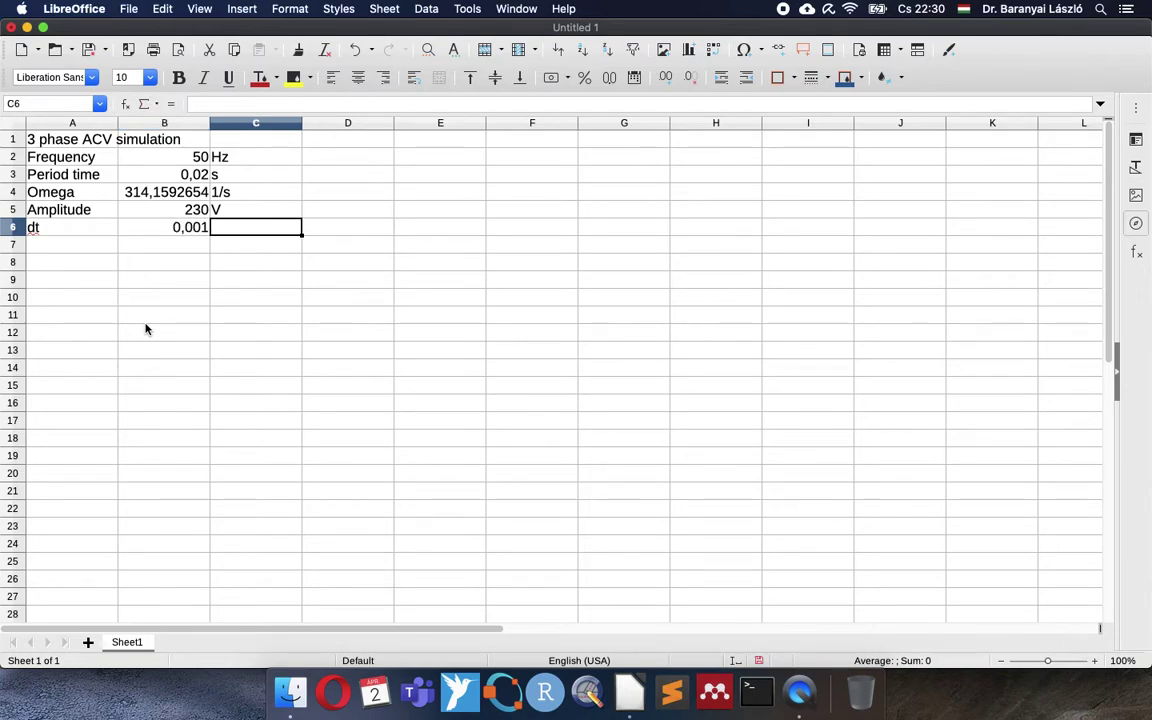
pyautogui.write('s')
pyautogui.press('Return')
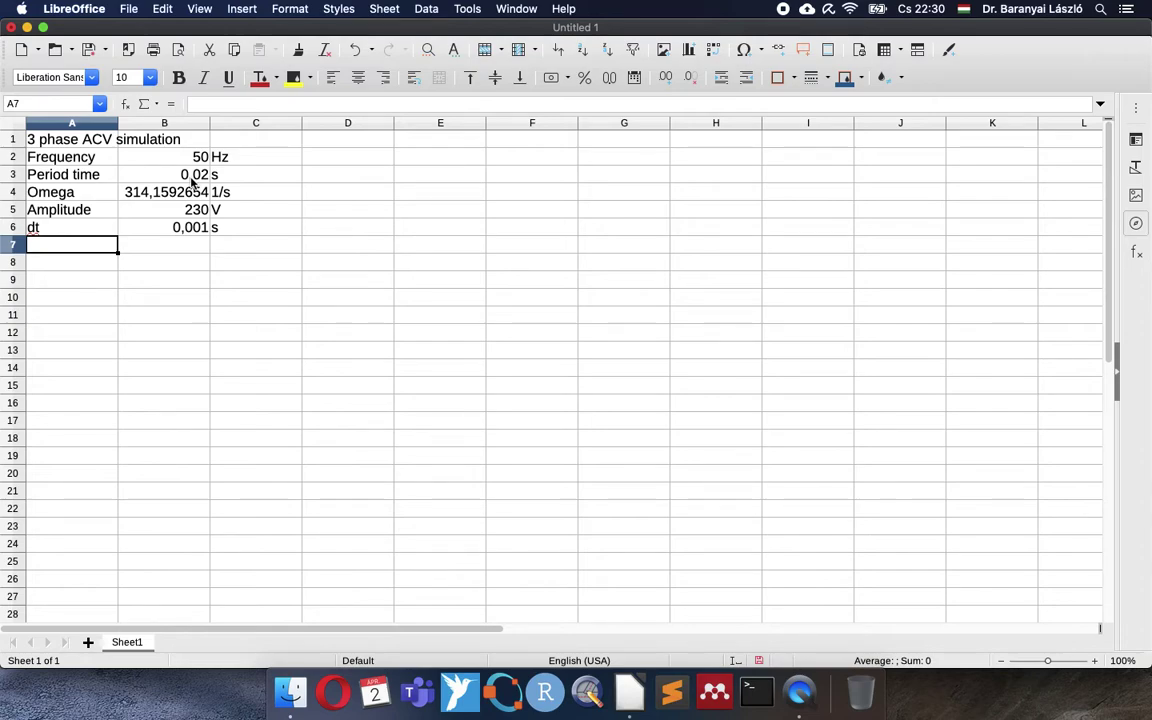
# Enter the table headings "Time, s", "L1", "L2" and "L3" in cells A8 to D8, leaving row 7 blank.
pyautogui.press('Return')
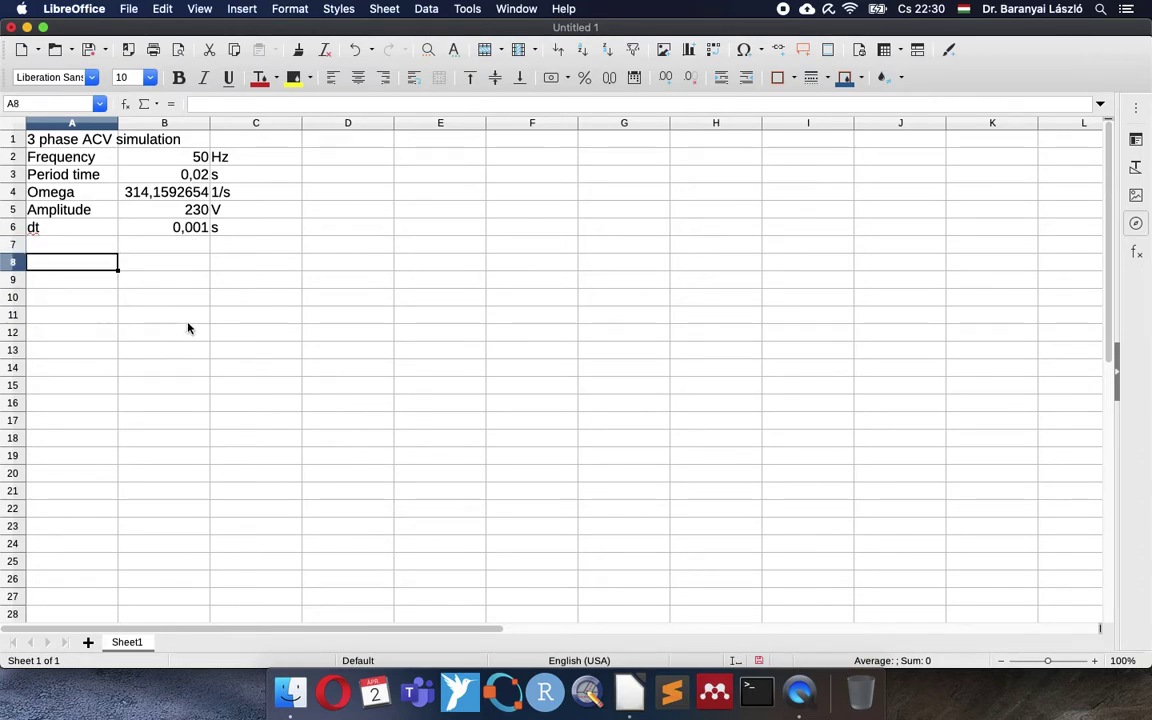
pyautogui.write('Time, s')
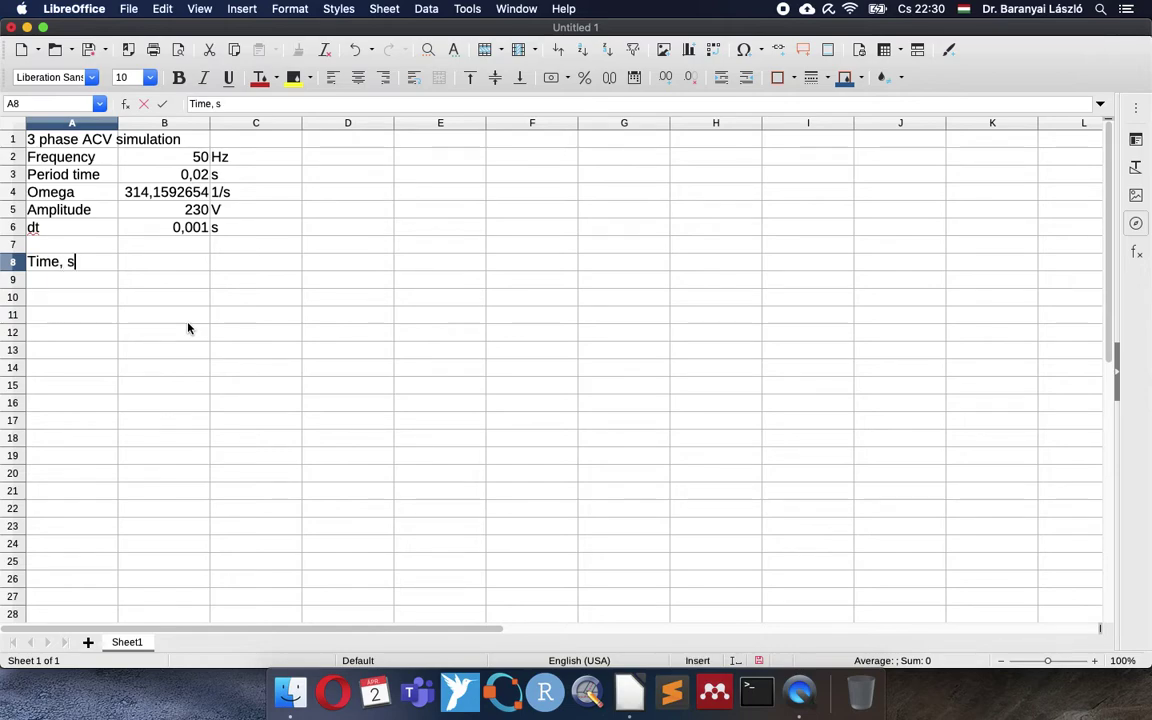
pyautogui.press('Tab')
pyautogui.write('L1')
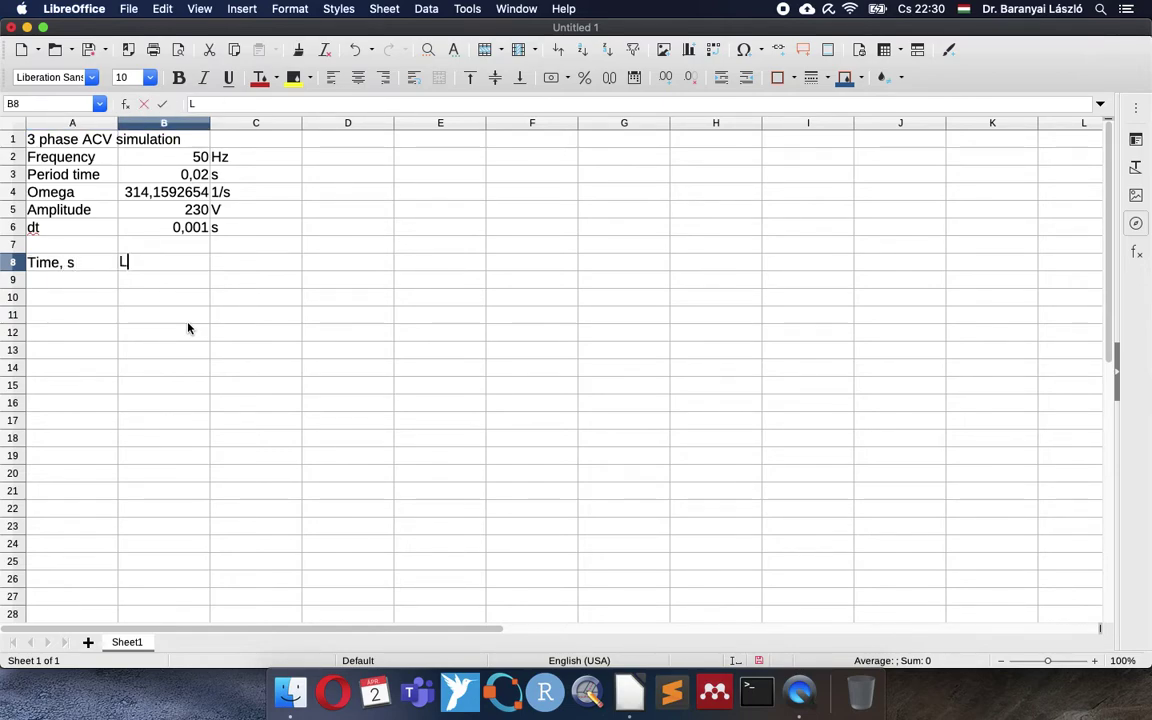
pyautogui.press('Tab')
pyautogui.write('L2')
pyautogui.press('Tab')
pyautogui.write('L3')
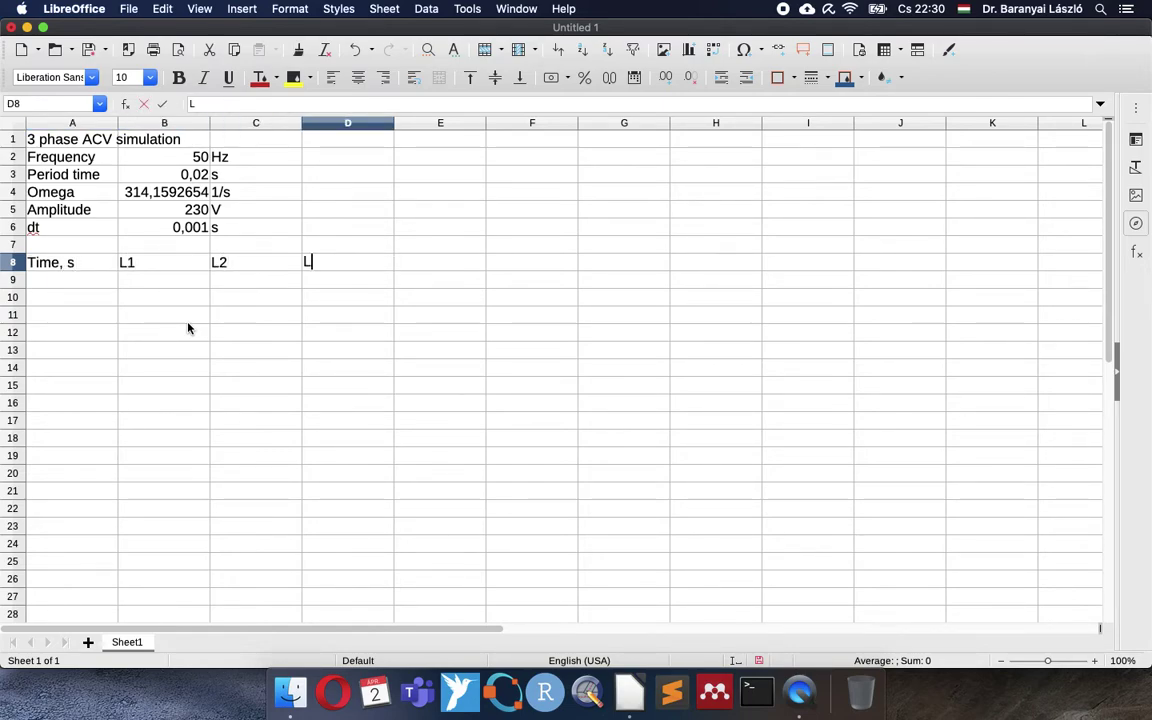
pyautogui.press('Return')
pyautogui.press('Left')
pyautogui.press('Left')
pyautogui.press('Left')
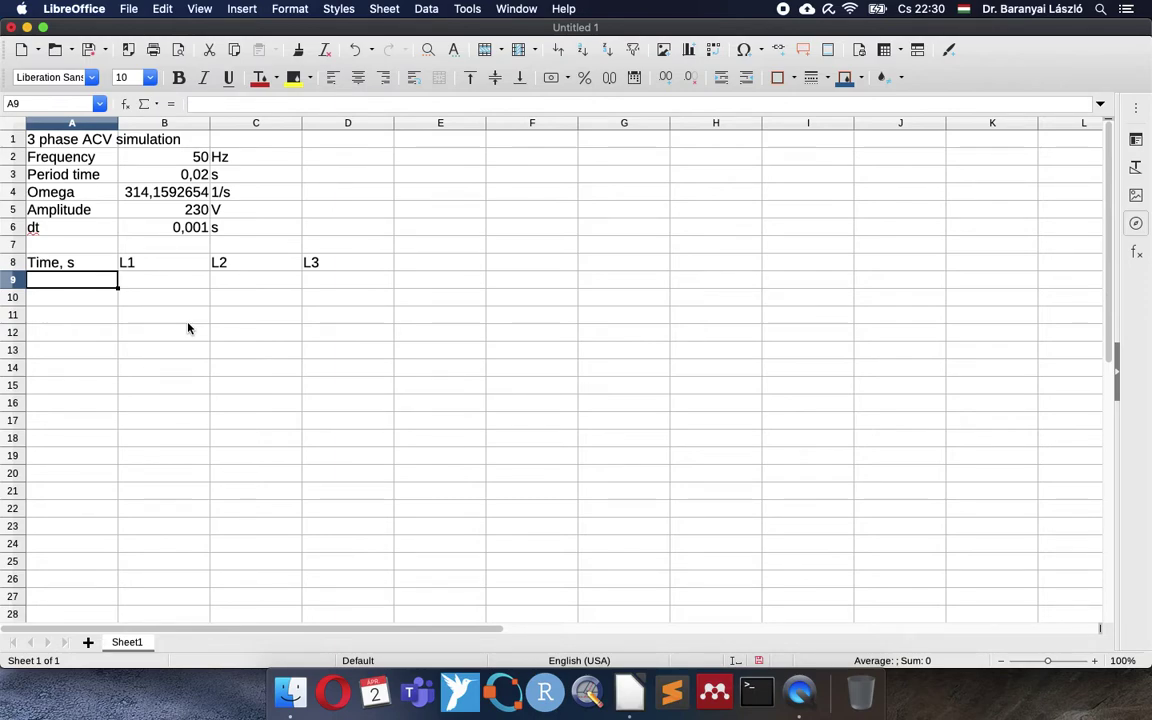
# Enter the start time 0 in A9 and the formula =A9+B6 in A10.
pyautogui.write('0')
pyautogui.press('Return')
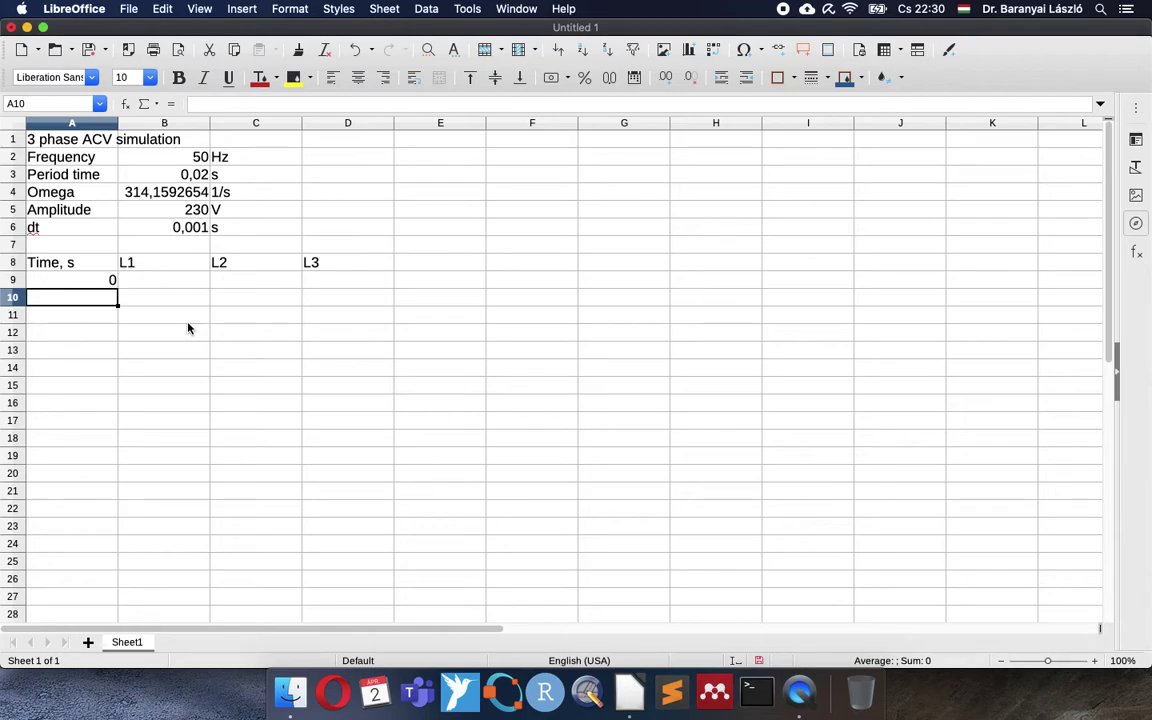
pyautogui.write('=')
pyautogui.press('Up')
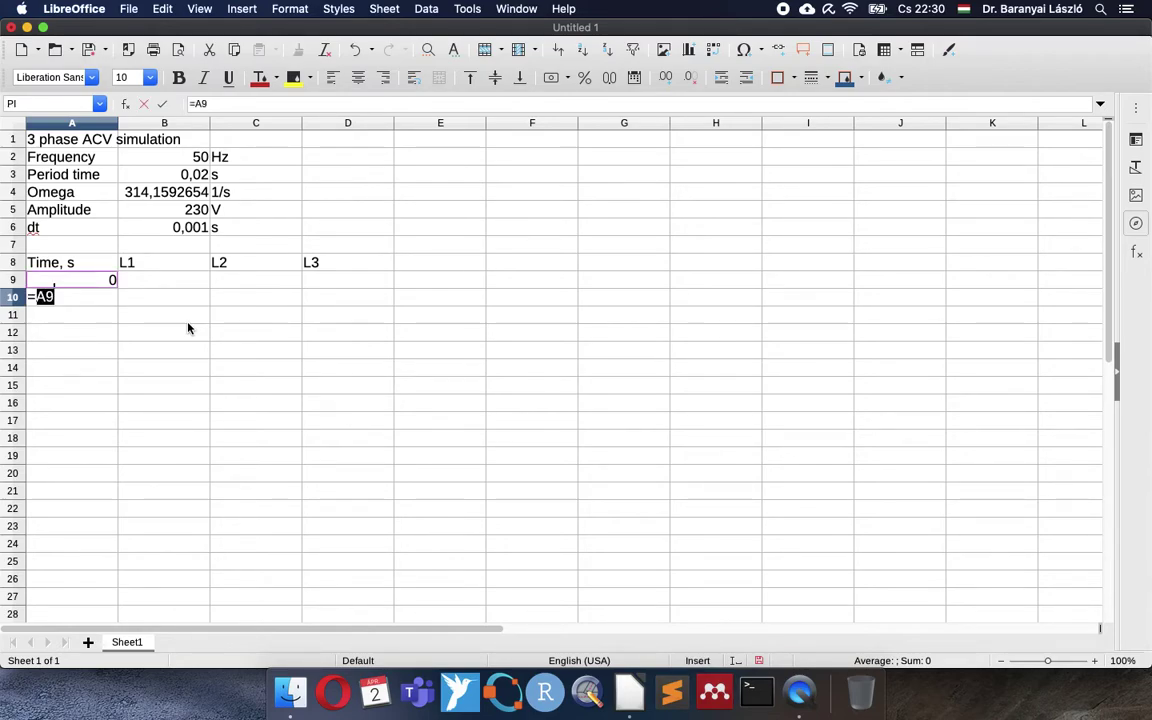
pyautogui.write('+')
pyautogui.click(175, 230)
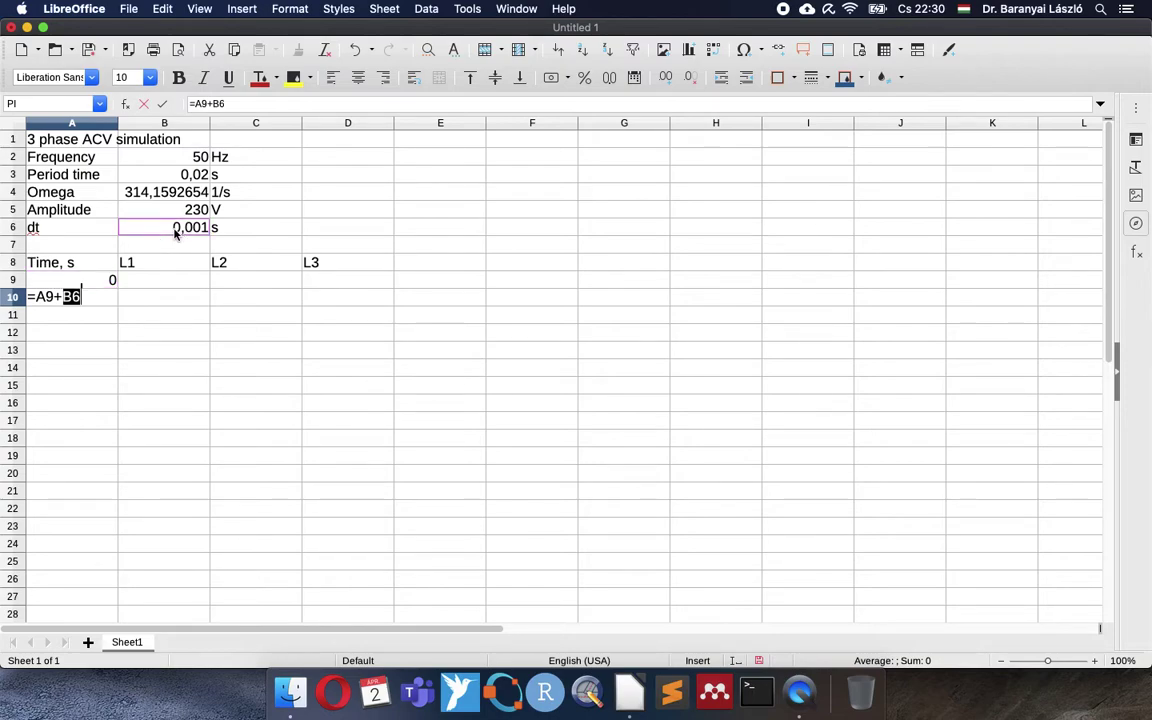
pyautogui.press('Return')
pyautogui.press('Up')
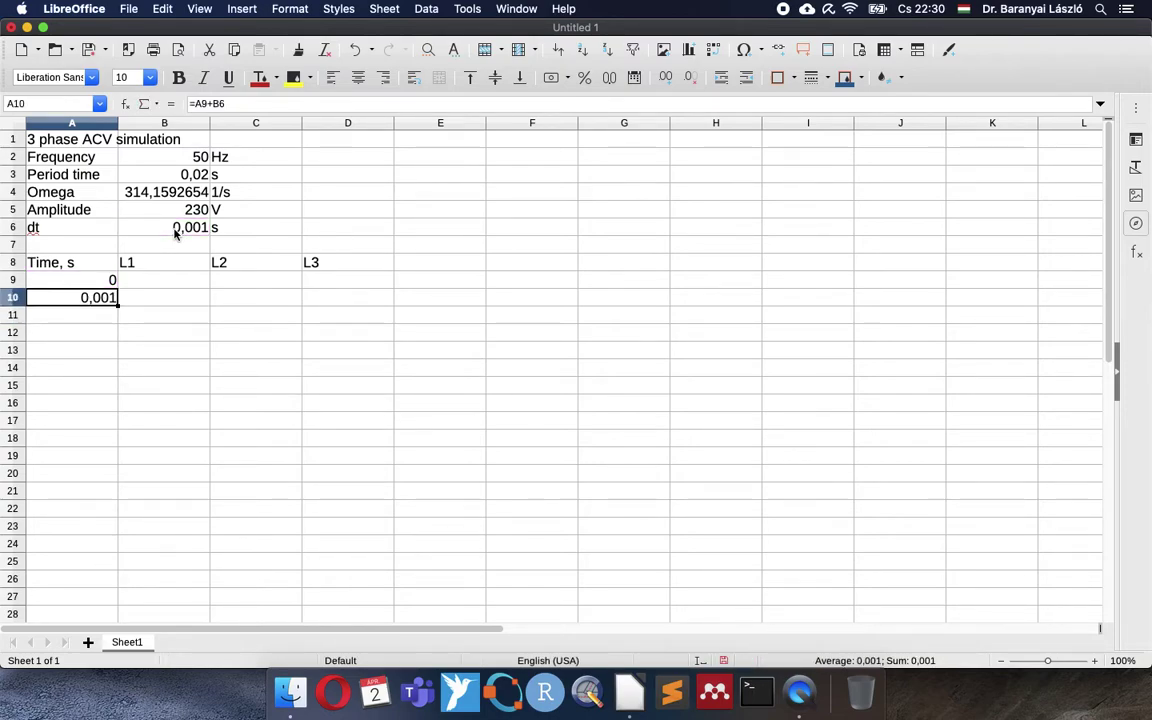
# Define the name dt for the time step cell B6.
pyautogui.click(175, 233)
pyautogui.click(40, 103)
pyautogui.write('d')
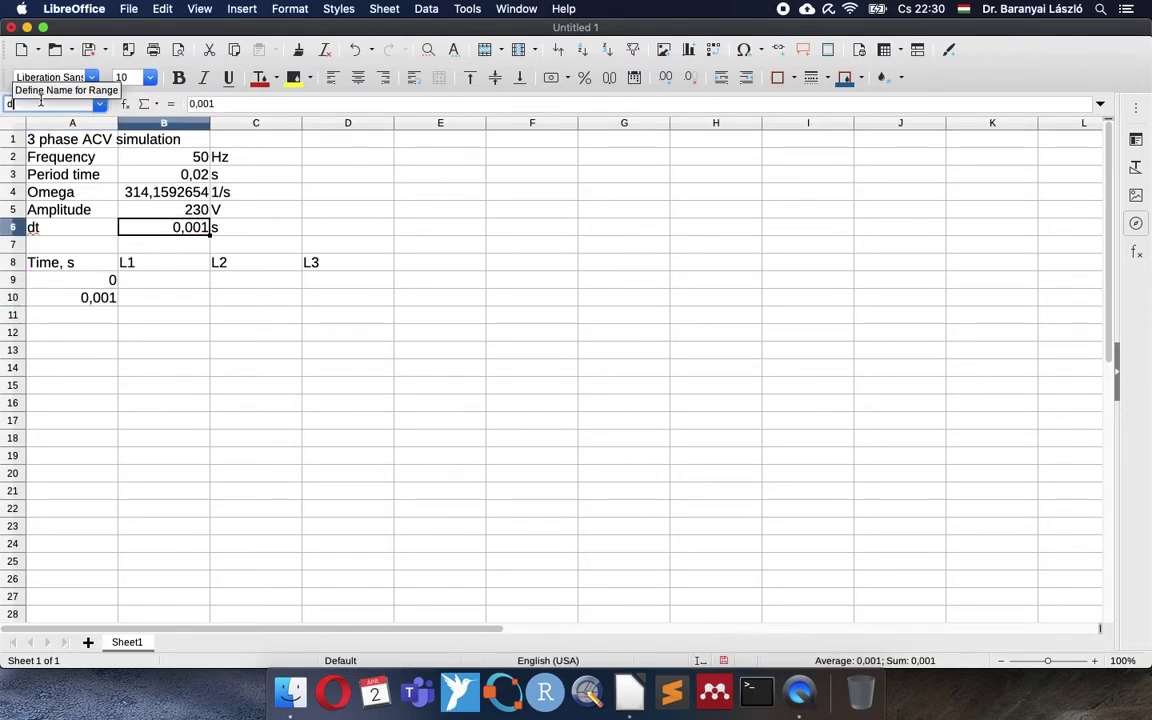
pyautogui.write('t')
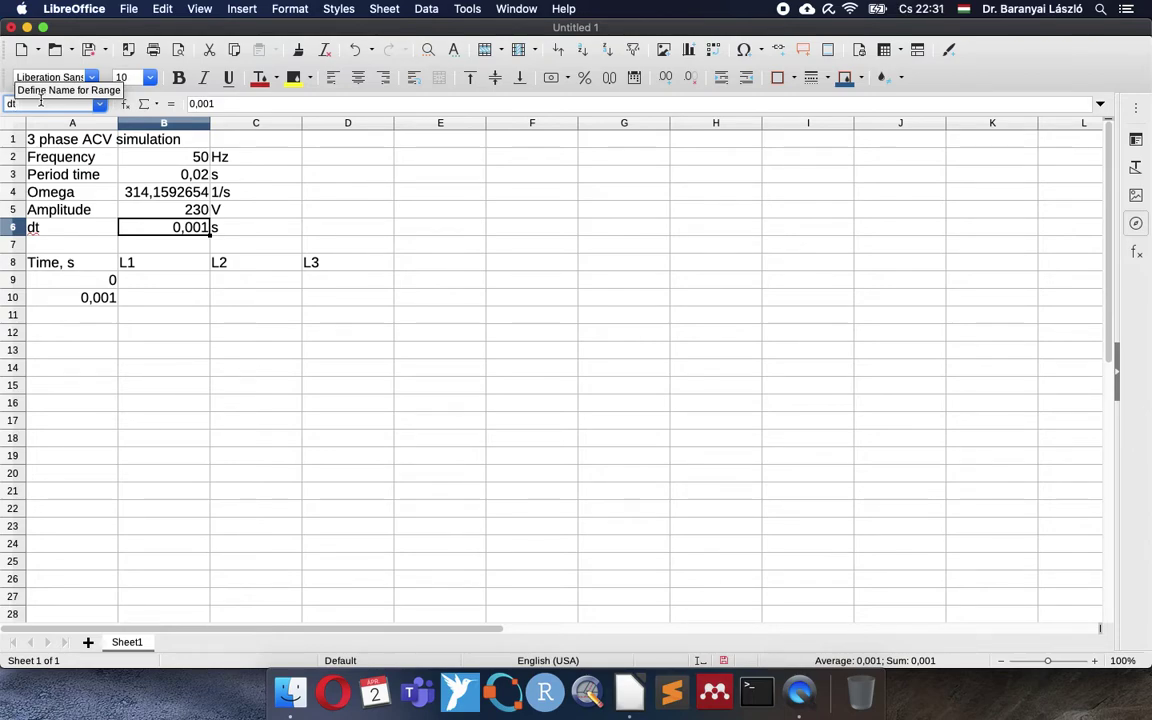
pyautogui.press('Return')
# Replace the B6 reference in cell A10 with the name, making the formula =A9+dt.
pyautogui.doubleClick(71, 308)
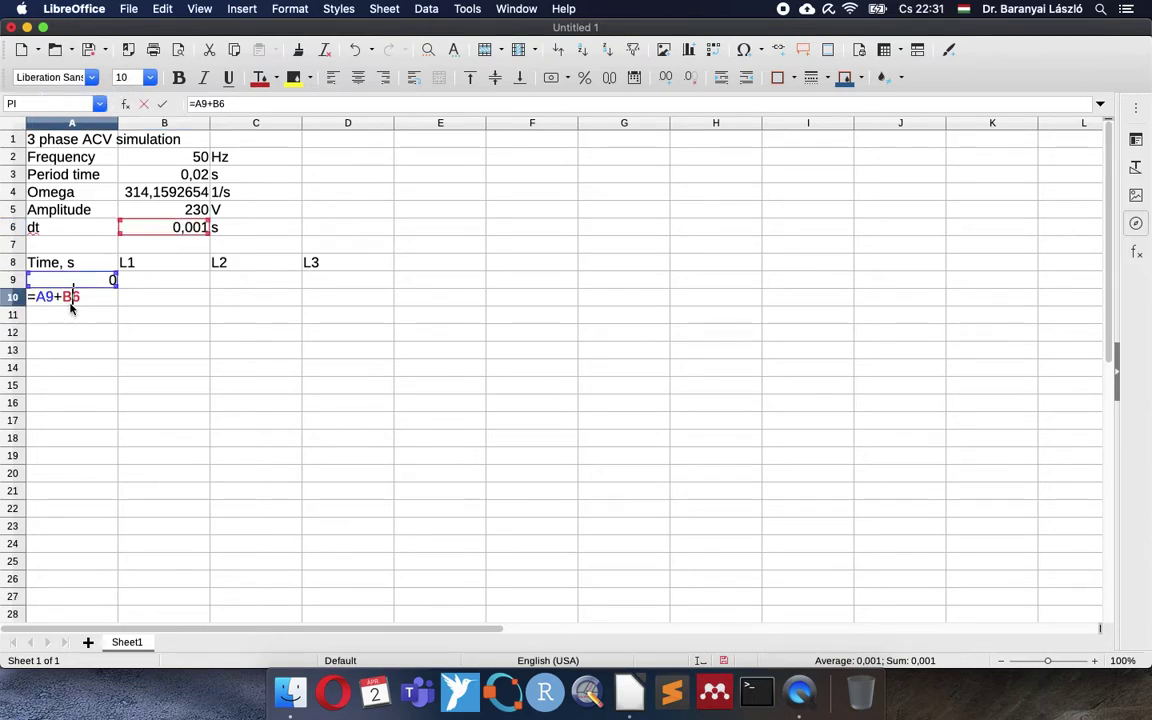
pyautogui.click(94, 296)
pyautogui.press('BackSpace')
pyautogui.press('BackSpace')
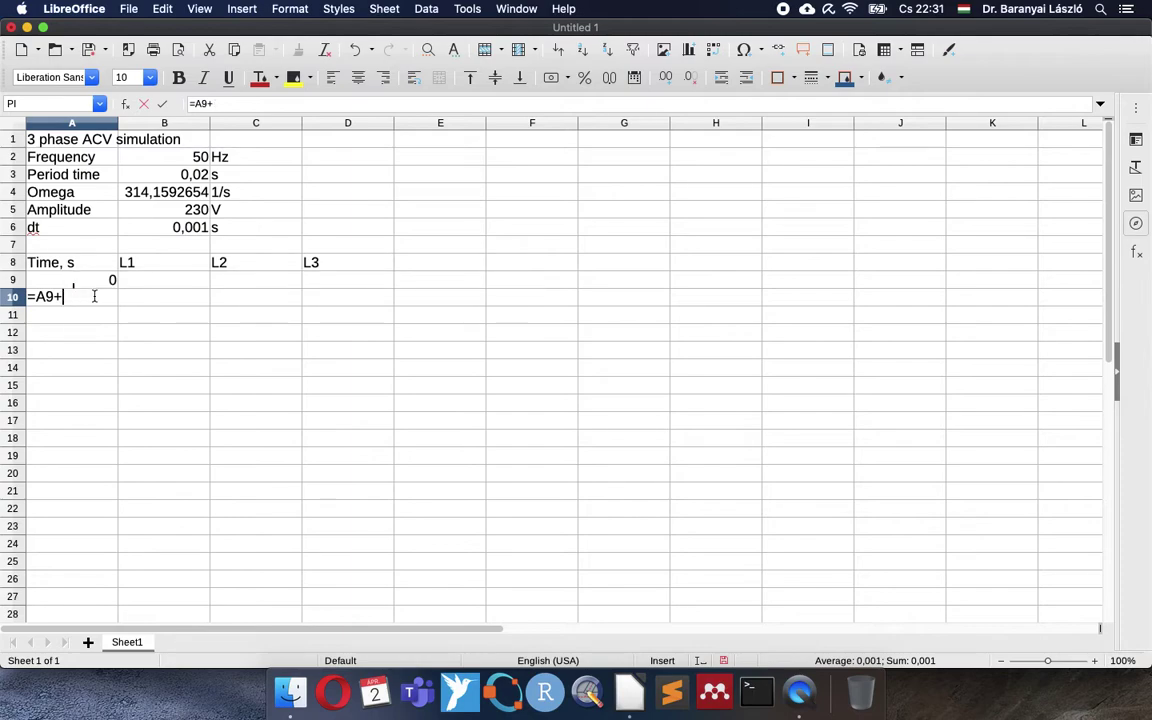
pyautogui.write('dt')
pyautogui.press('Return')
# Fill the time formula from A10 down to A49.
pyautogui.click(101, 298)
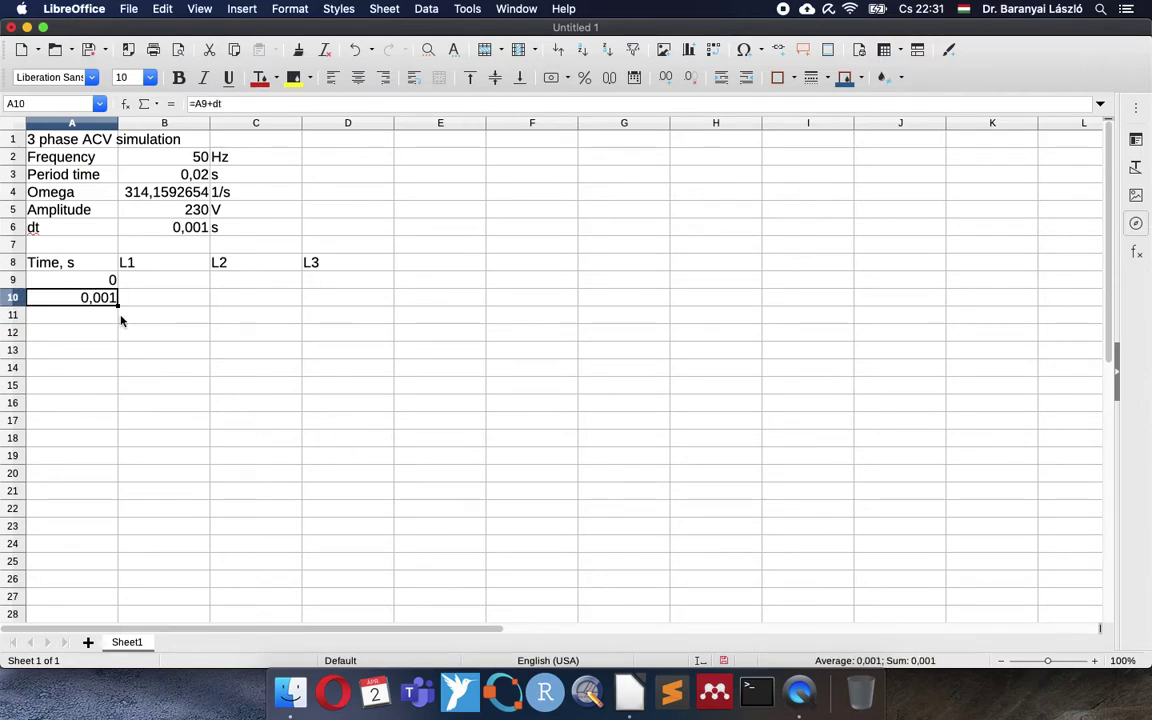
pyautogui.moveTo(117, 305); pyautogui.dragTo(74, 204)
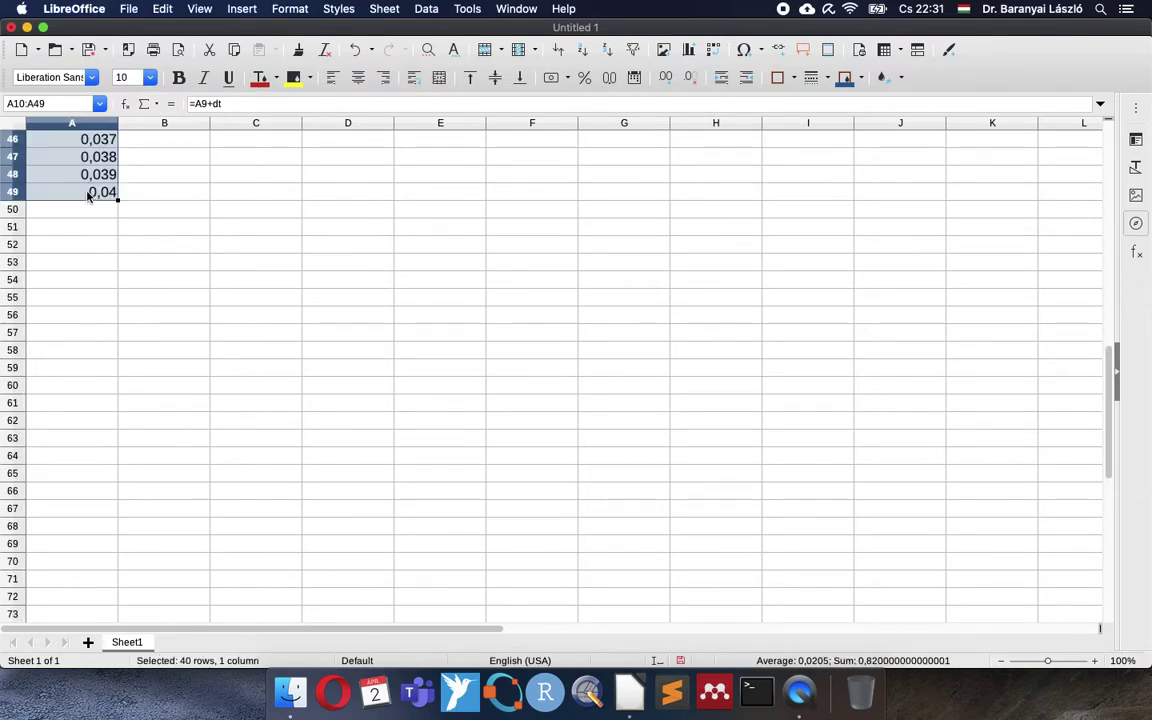
pyautogui.scroll(15, 87, 196)
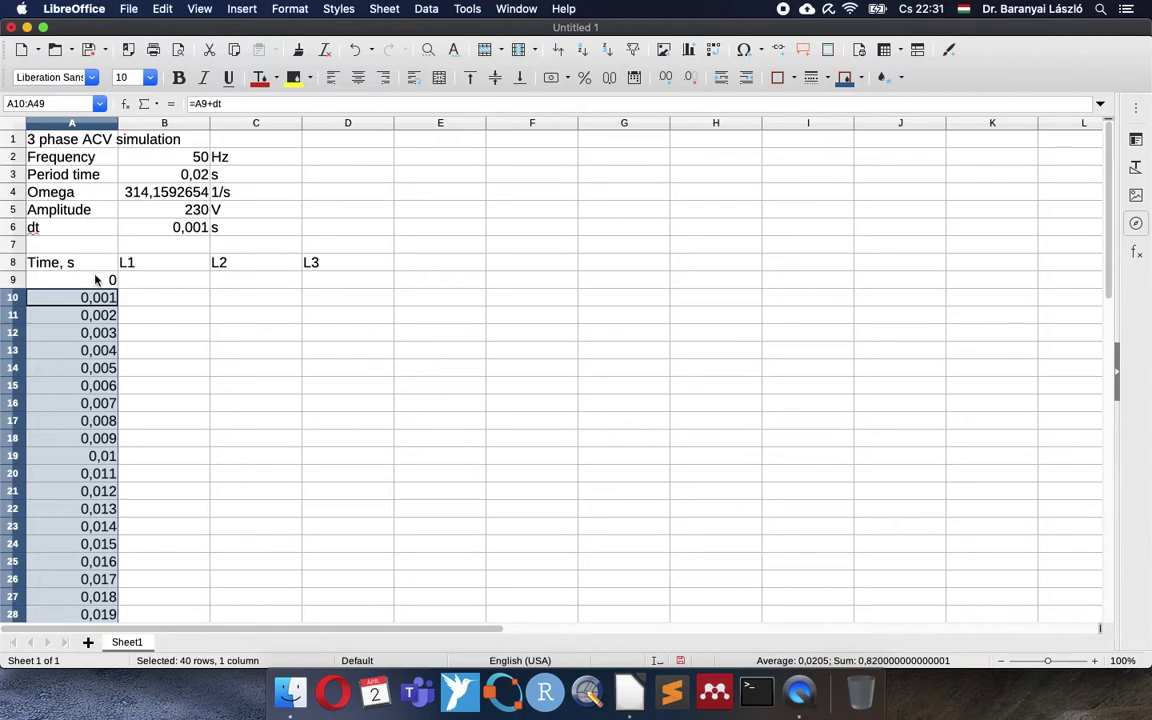
# Format the time values in A9:A49 to show three decimal places.
pyautogui.click(96, 285)
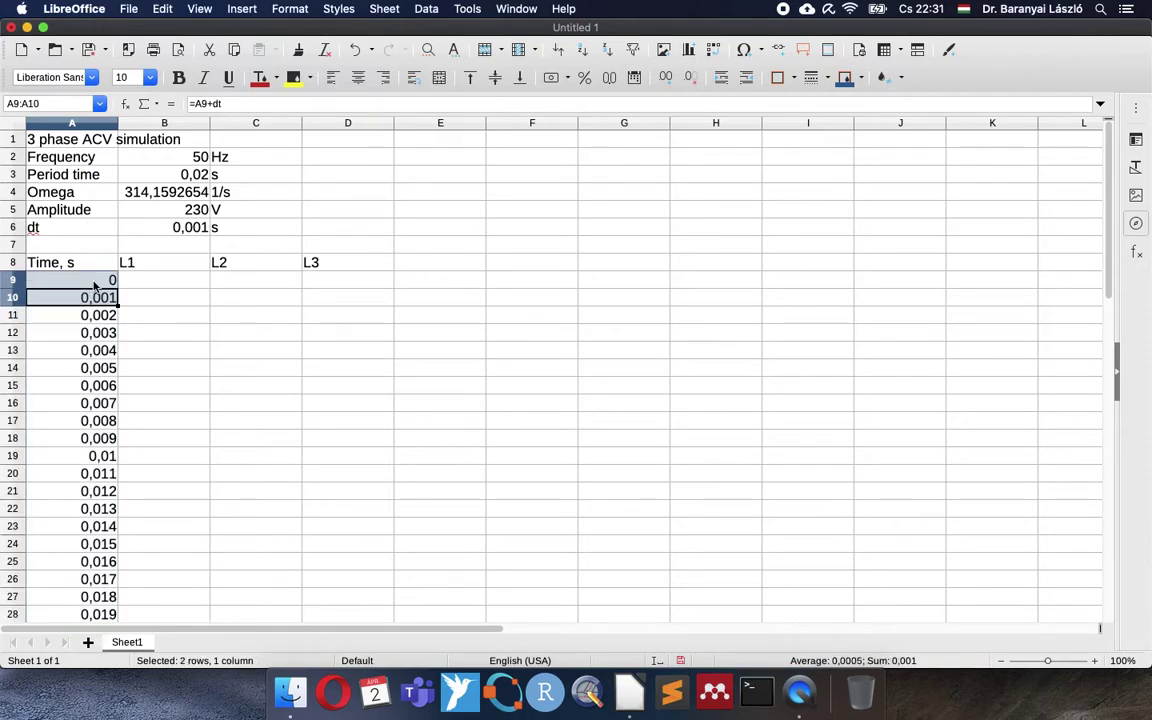
pyautogui.scroll(-3, 96, 286)
pyautogui.scroll(-7, 95, 286)
pyautogui.hscroll(1, 95, 286)
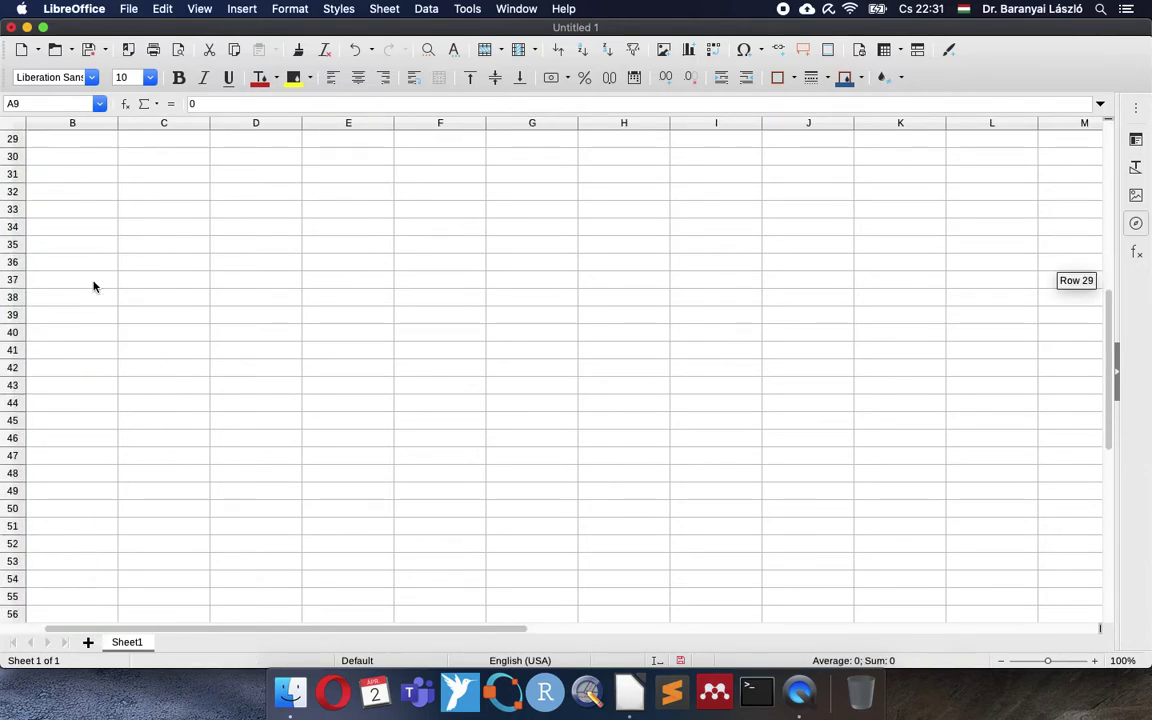
pyautogui.scroll(4, 95, 286)
pyautogui.hscroll(-1, 95, 287)
pyautogui.scroll(5, 95, 287)
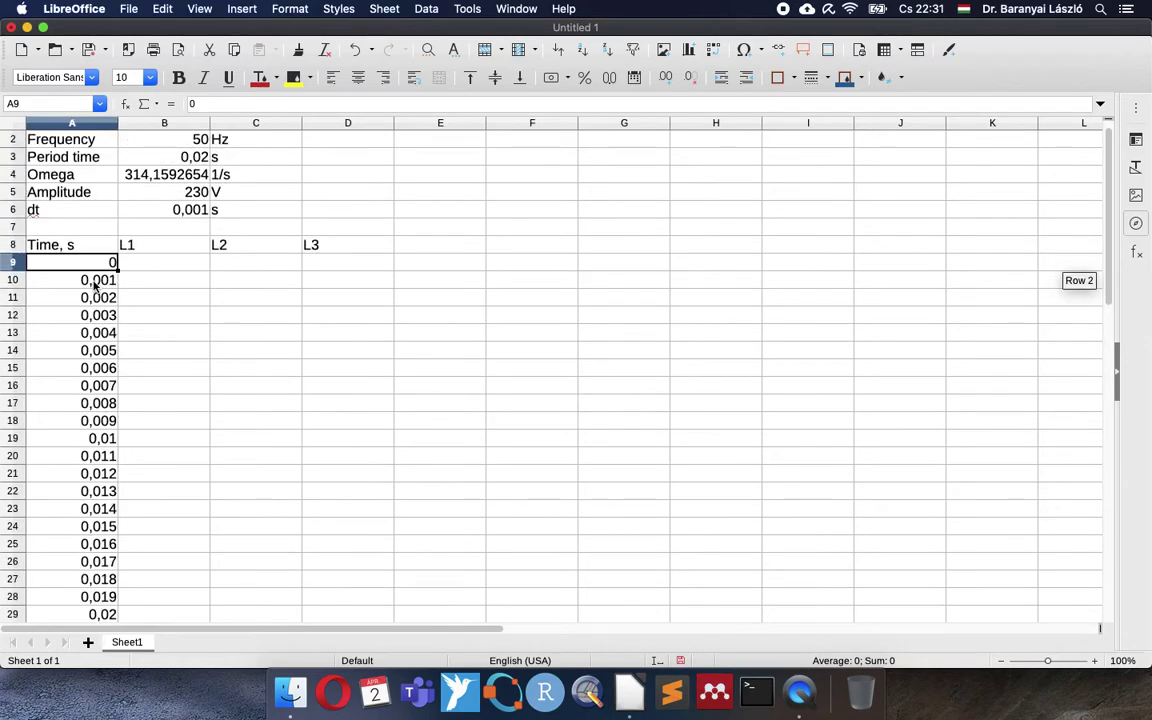
pyautogui.scroll(-5, 95, 287)
pyautogui.scroll(-4, 95, 287)
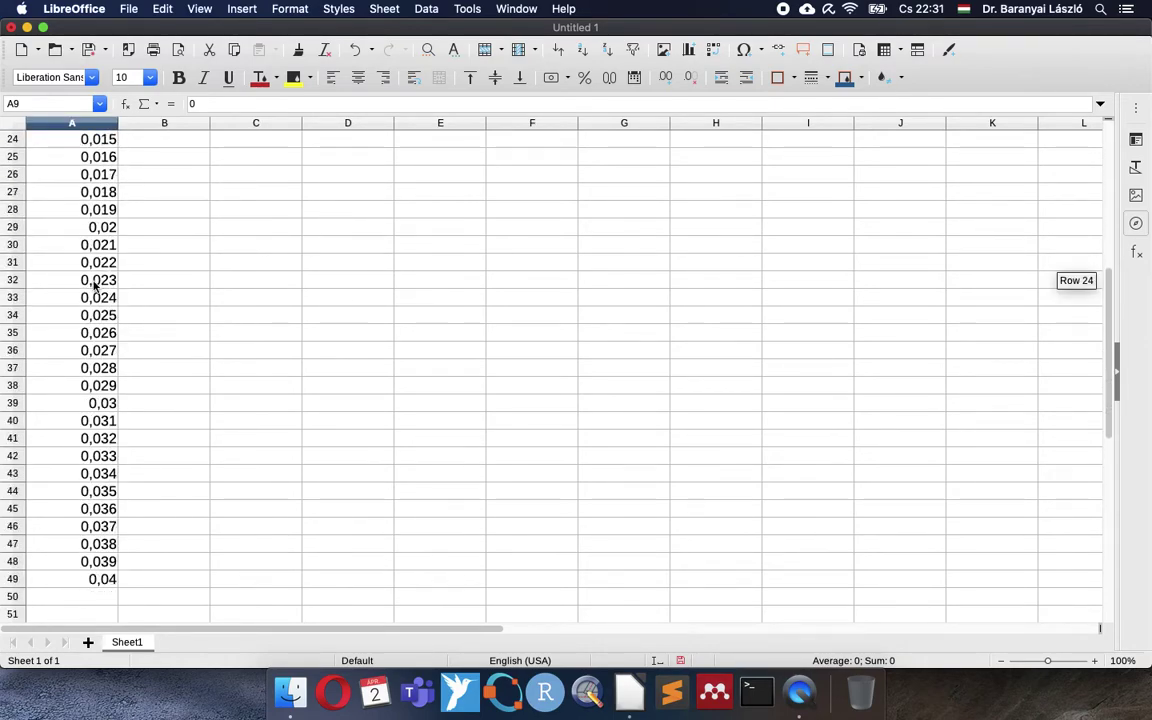
pyautogui.keyDown('shift'); pyautogui.click(62, 533); pyautogui.keyUp('shift')
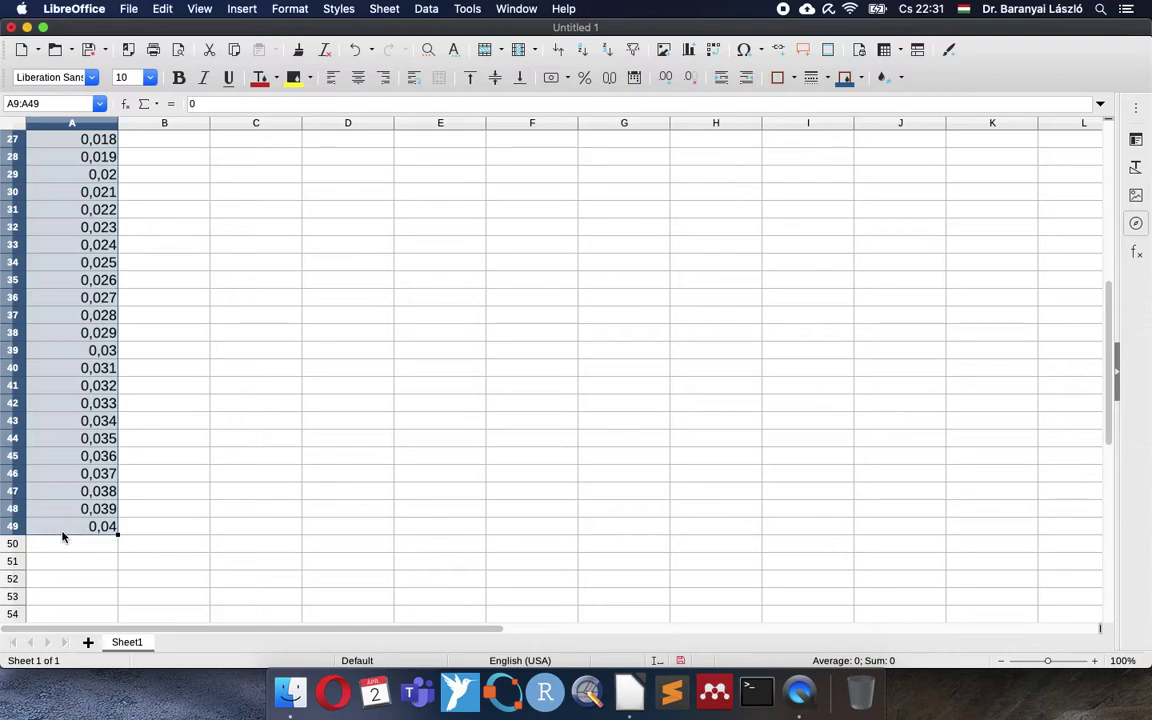
pyautogui.click(666, 80)
pyautogui.click(666, 80)
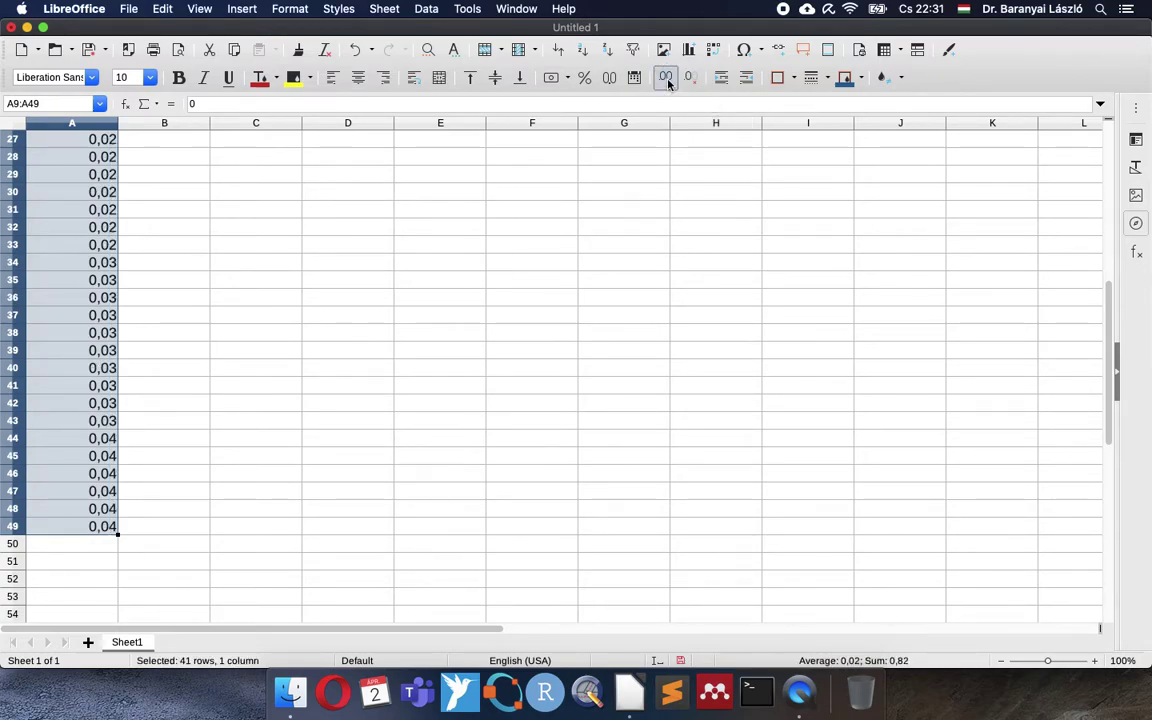
pyautogui.click(666, 80)
pyautogui.click(144, 530)
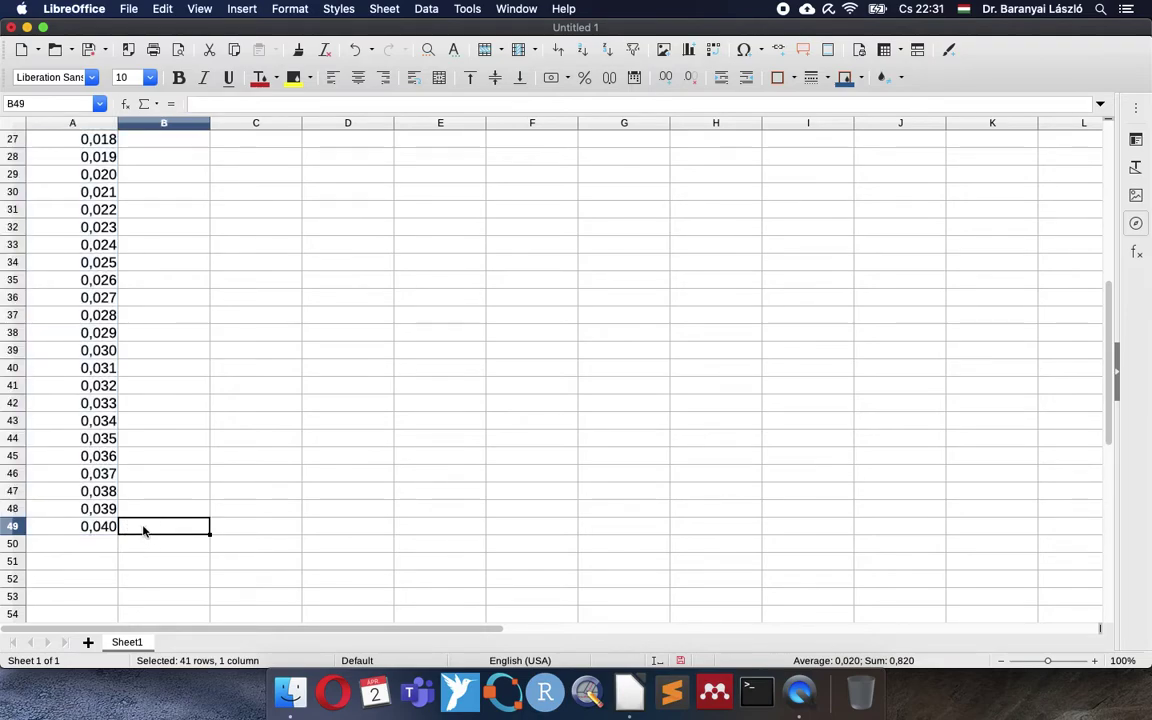
pyautogui.click(87, 526)
pyautogui.scroll(9, 60, 433)
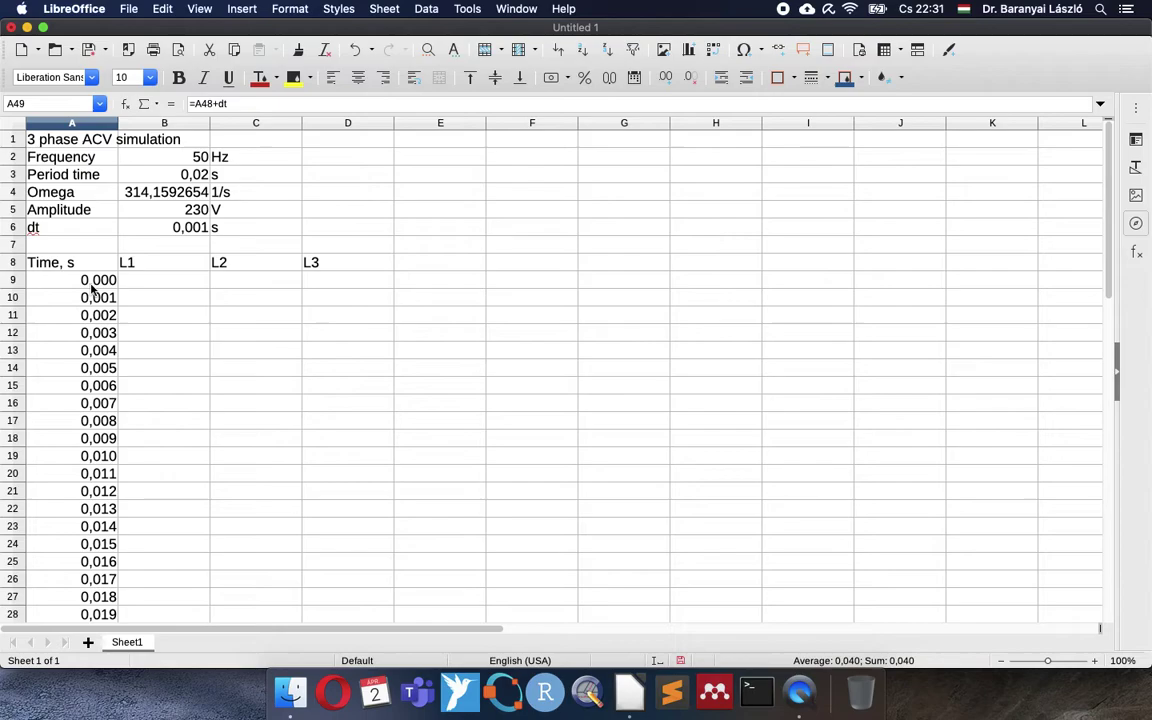
# Define the name Amplitude for cell B5.
pyautogui.click(154, 283)
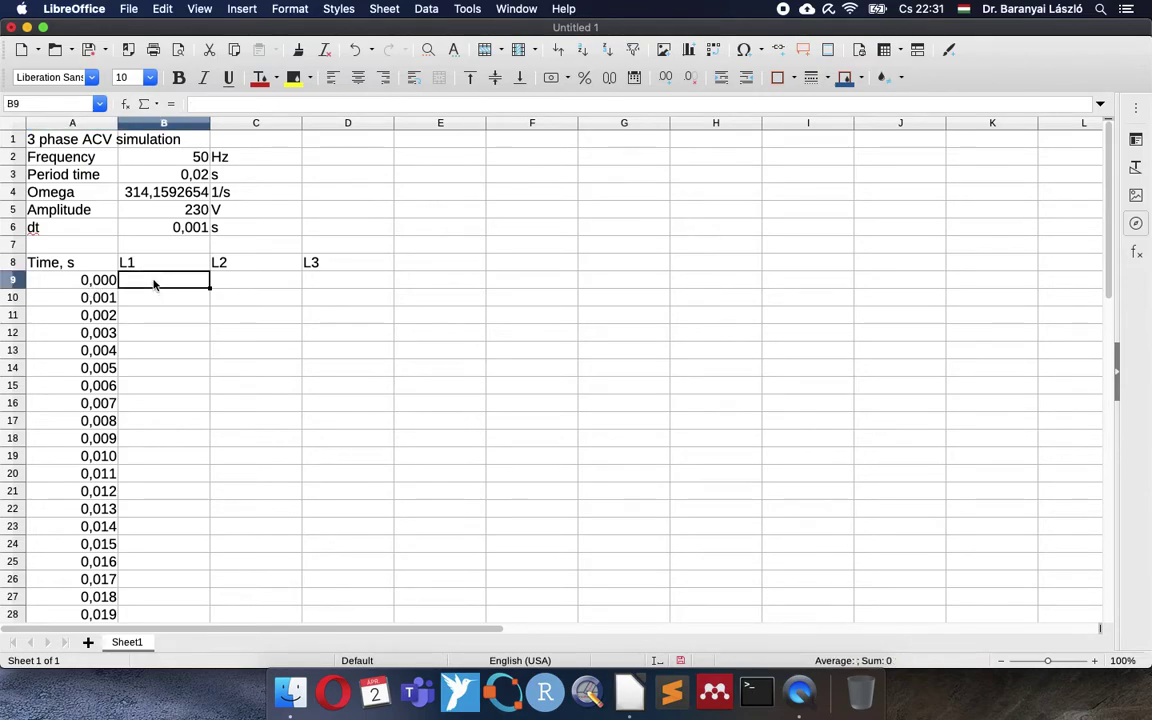
pyautogui.click(146, 226)
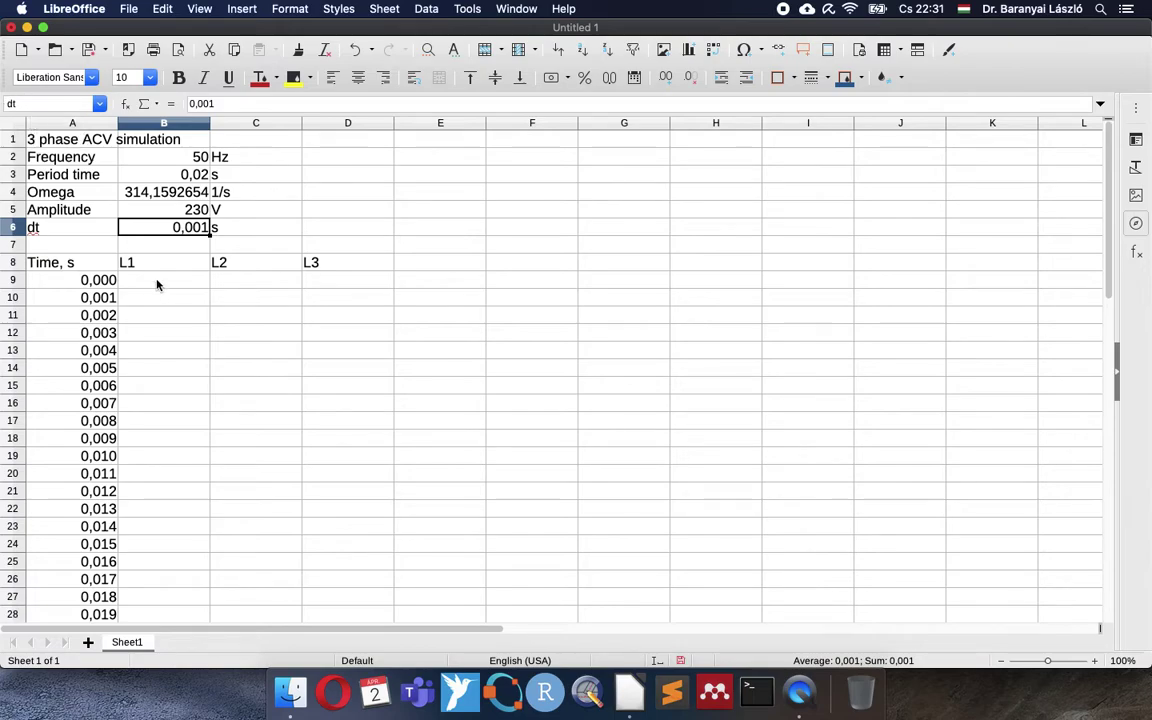
pyautogui.click(157, 211)
pyautogui.click(20, 103)
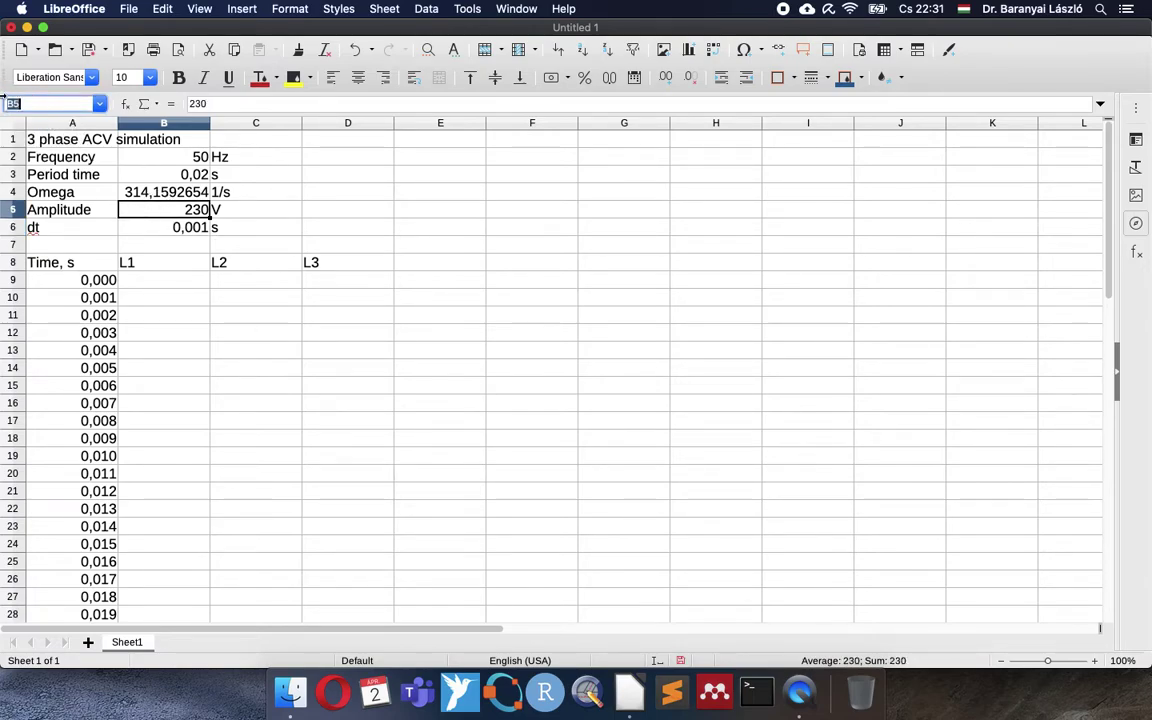
pyautogui.write('Amplit')
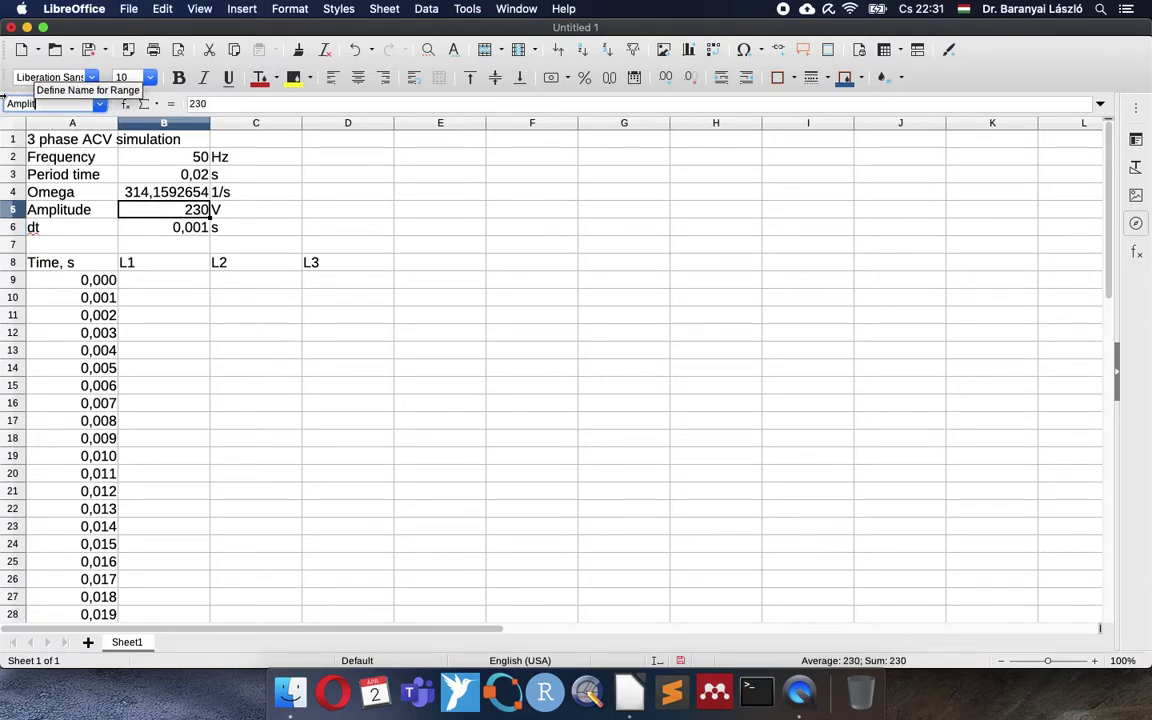
pyautogui.write('ude')
pyautogui.press('Return')
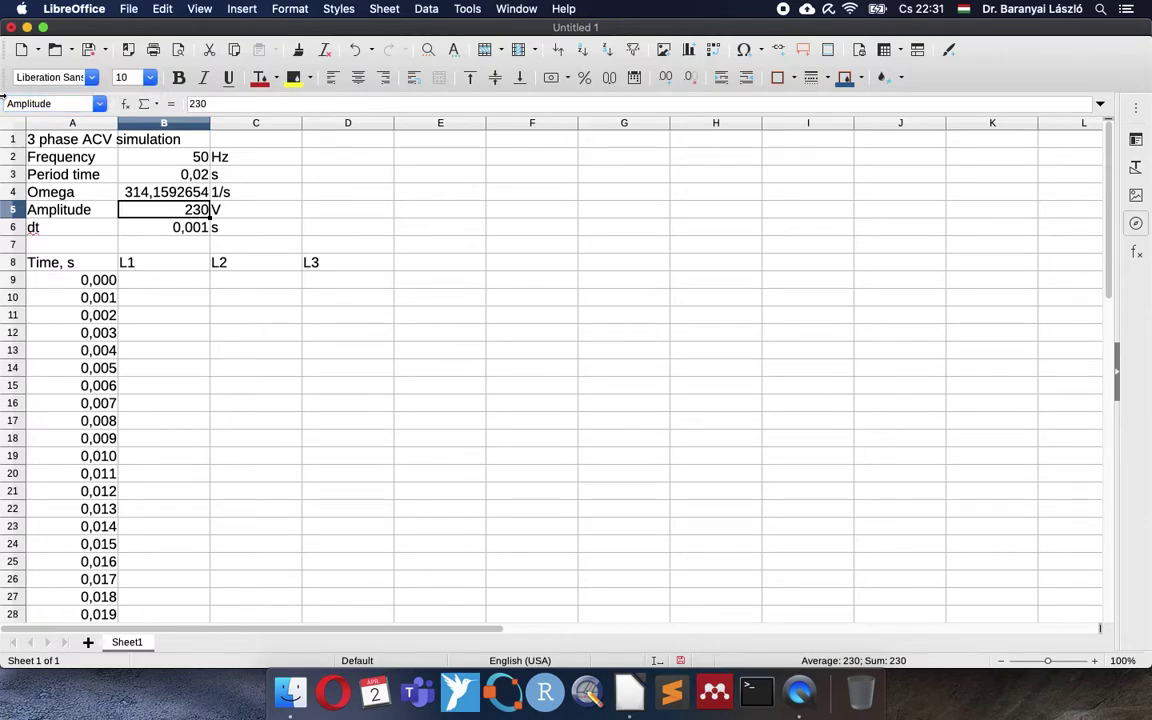
# Define the name Omega for cell B4.
pyautogui.click(160, 191)
pyautogui.click(40, 104)
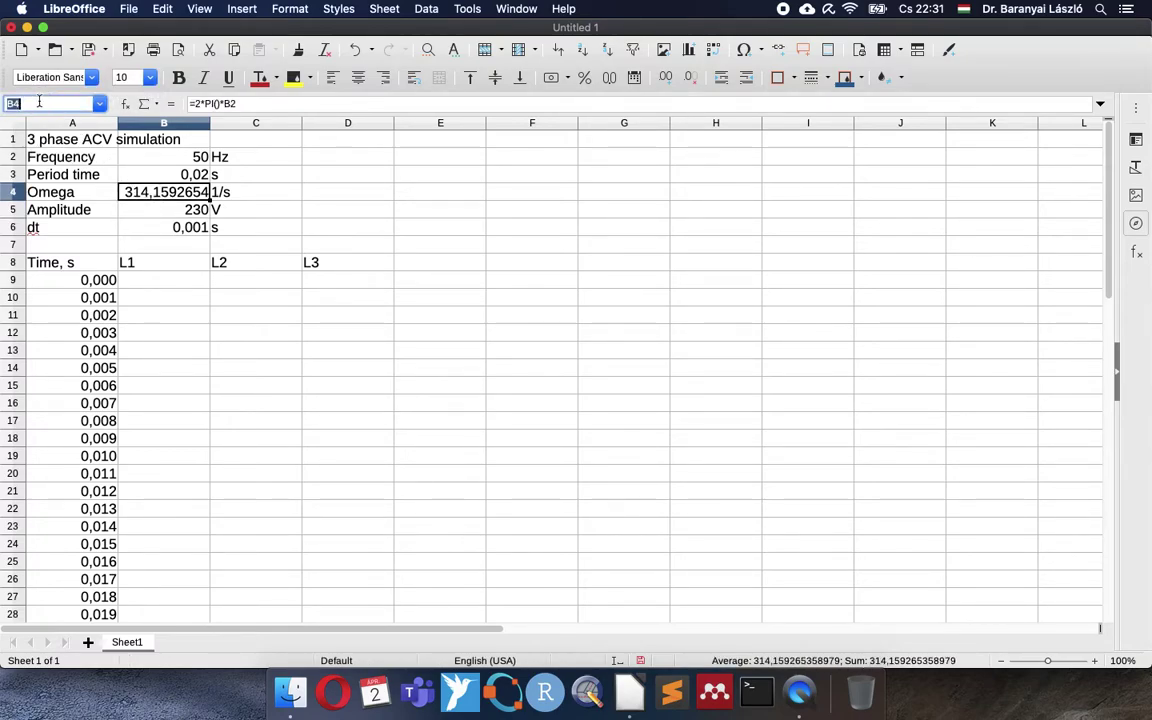
pyautogui.write('Omega')
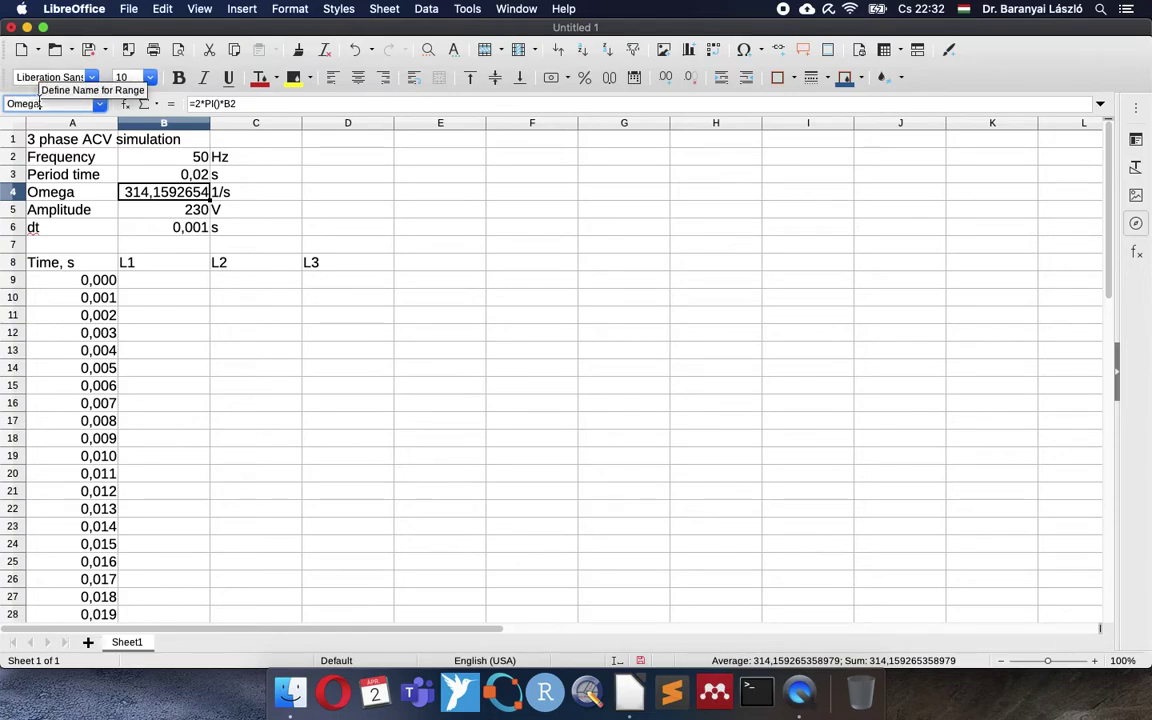
pyautogui.press('Return')
# Enter the L1 voltage formula =Amplitude*SIN(Omega*A9) in cell B9.
pyautogui.click(172, 284)
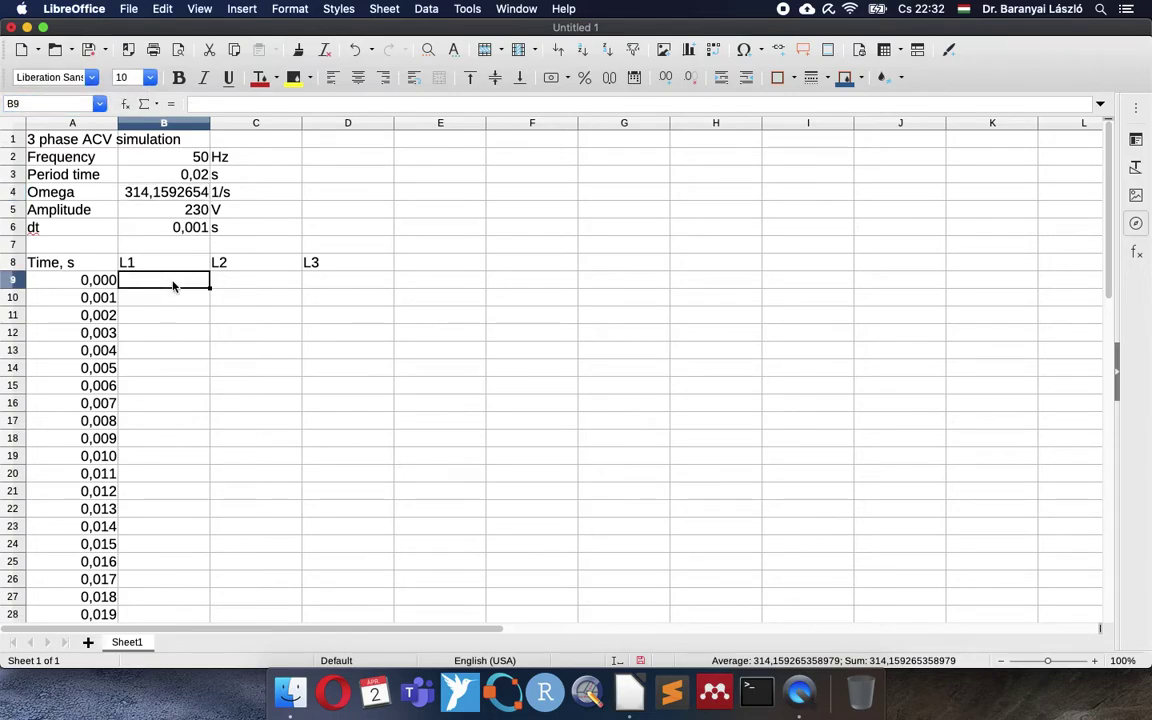
pyautogui.write('=')
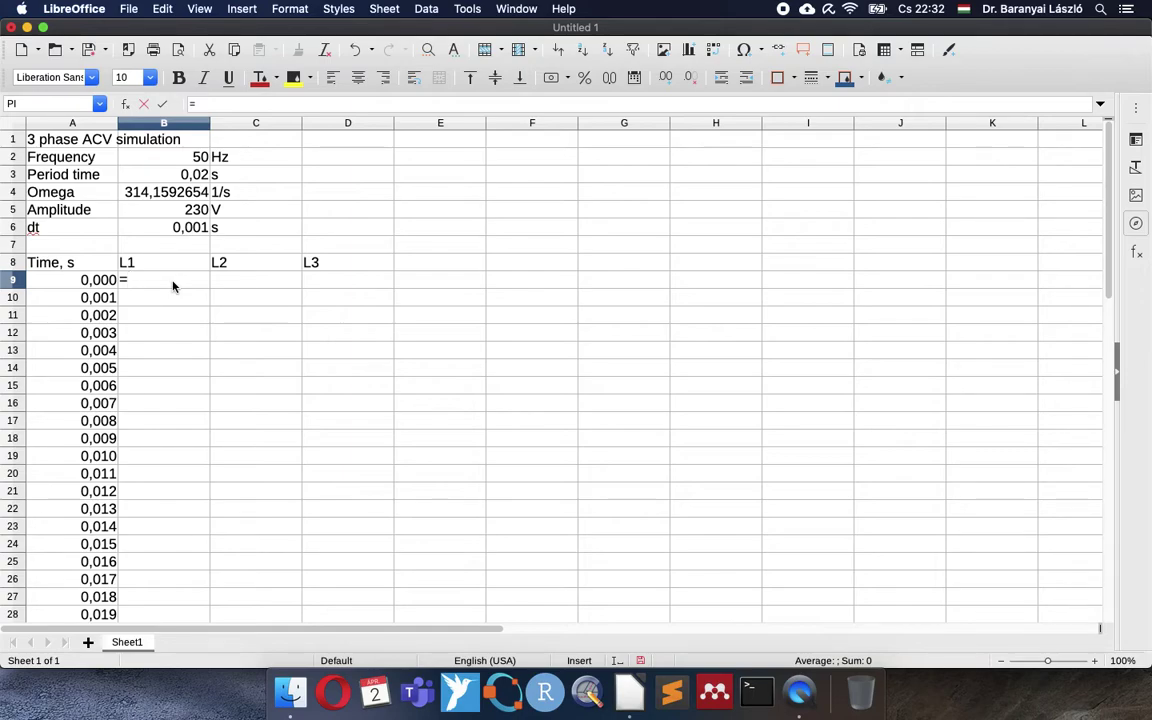
pyautogui.write('Ampl')
pyautogui.press('Return')
pyautogui.write('*sin(')
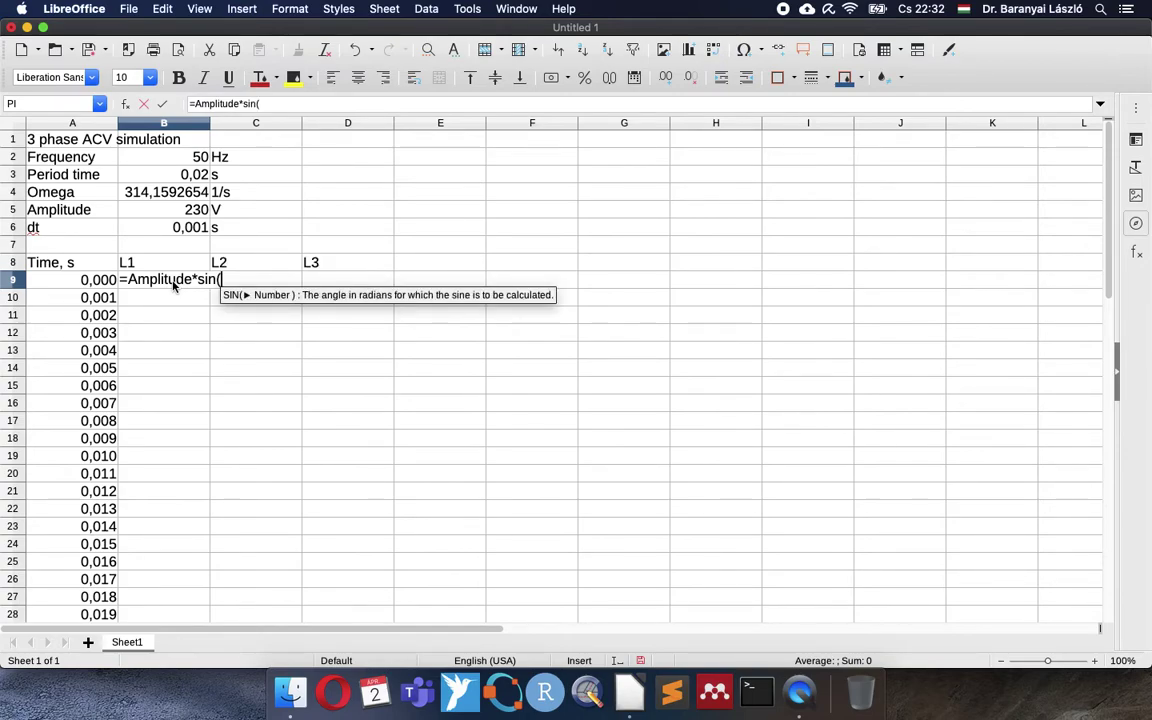
pyautogui.write('omeg')
pyautogui.press('Return')
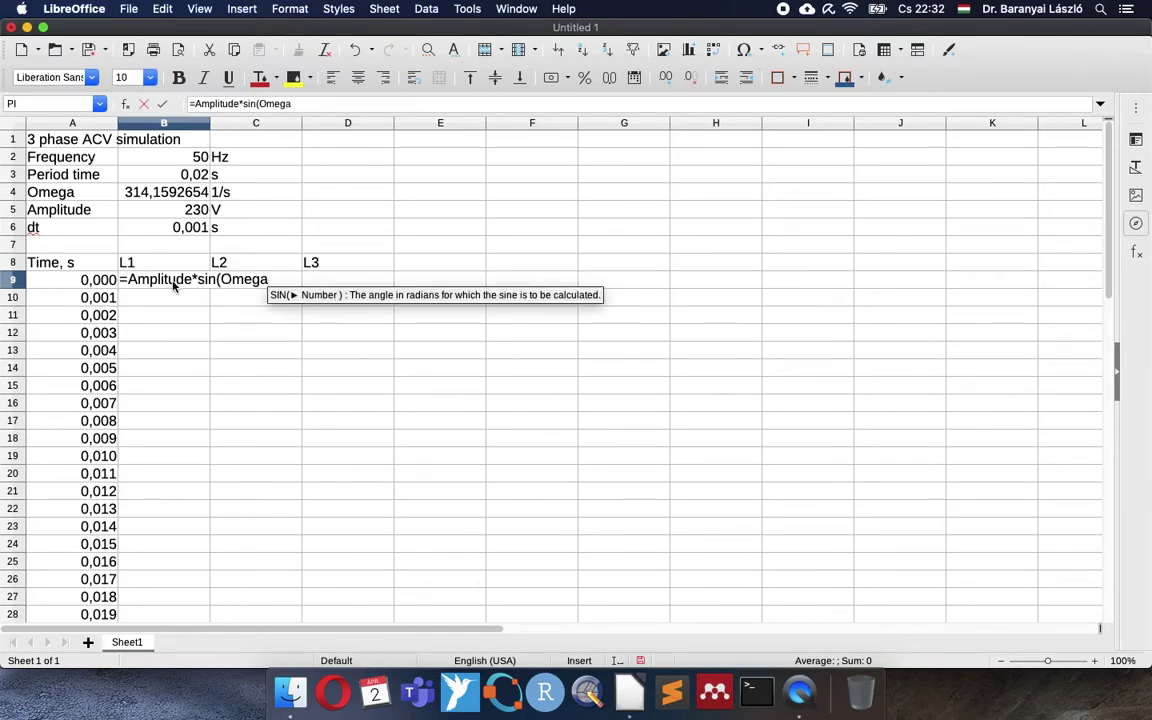
pyautogui.write('*')
pyautogui.click(81, 286)
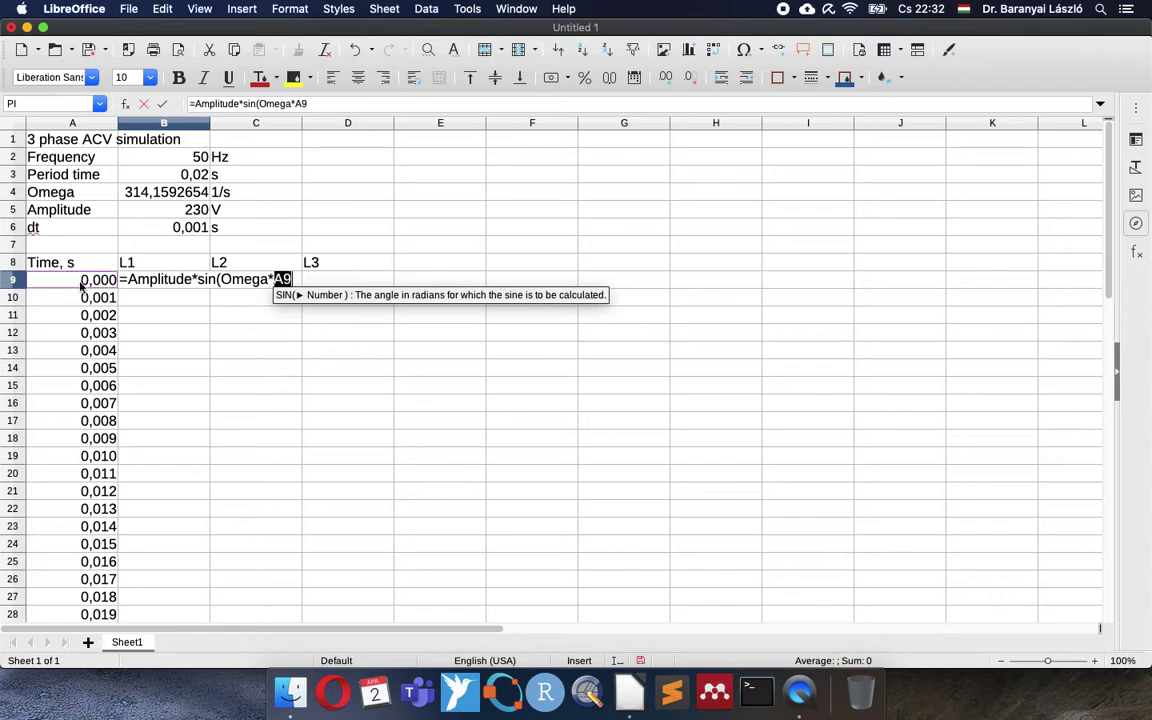
pyautogui.write(')')
pyautogui.press('Return')
# Check the L1 formula in B9 and fill it down to B49 alongside the time values.
pyautogui.click(170, 285)
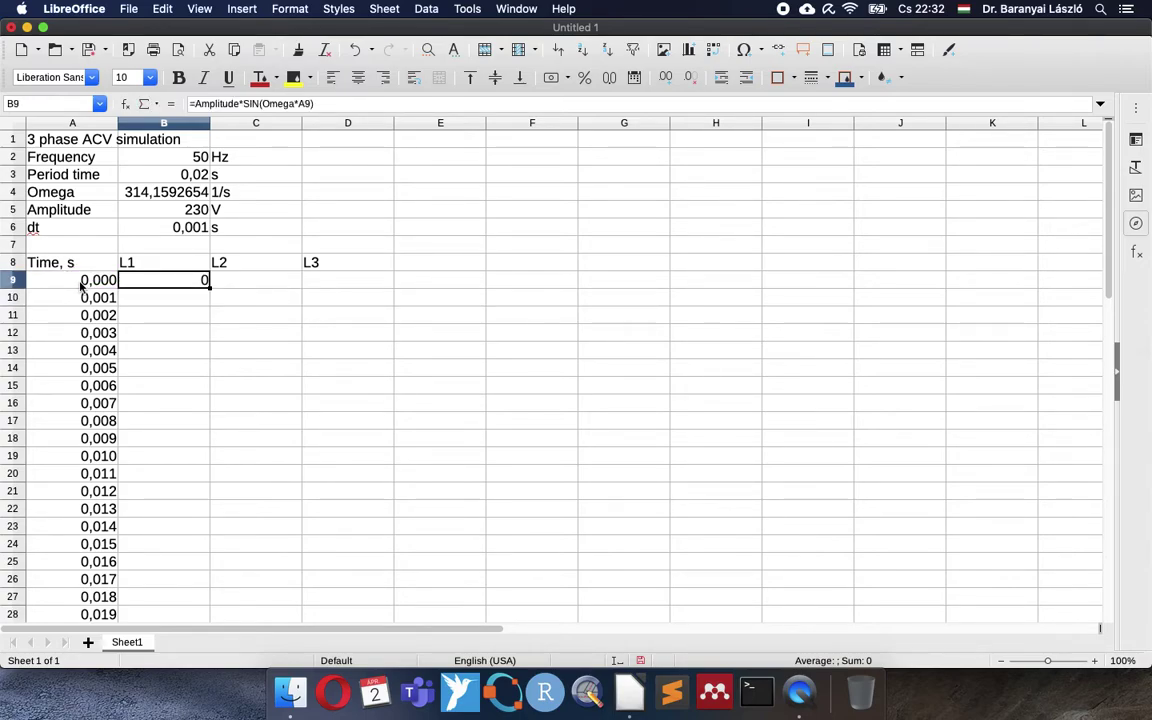
pyautogui.doubleClick(170, 285)
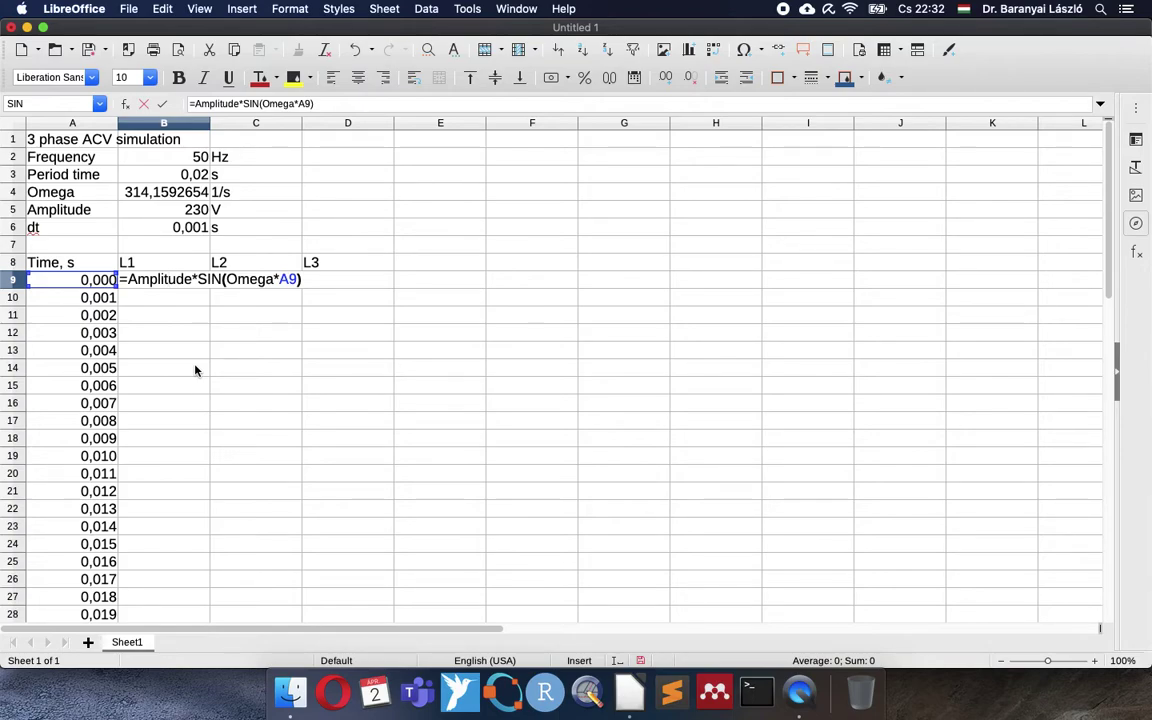
pyautogui.press('Return')
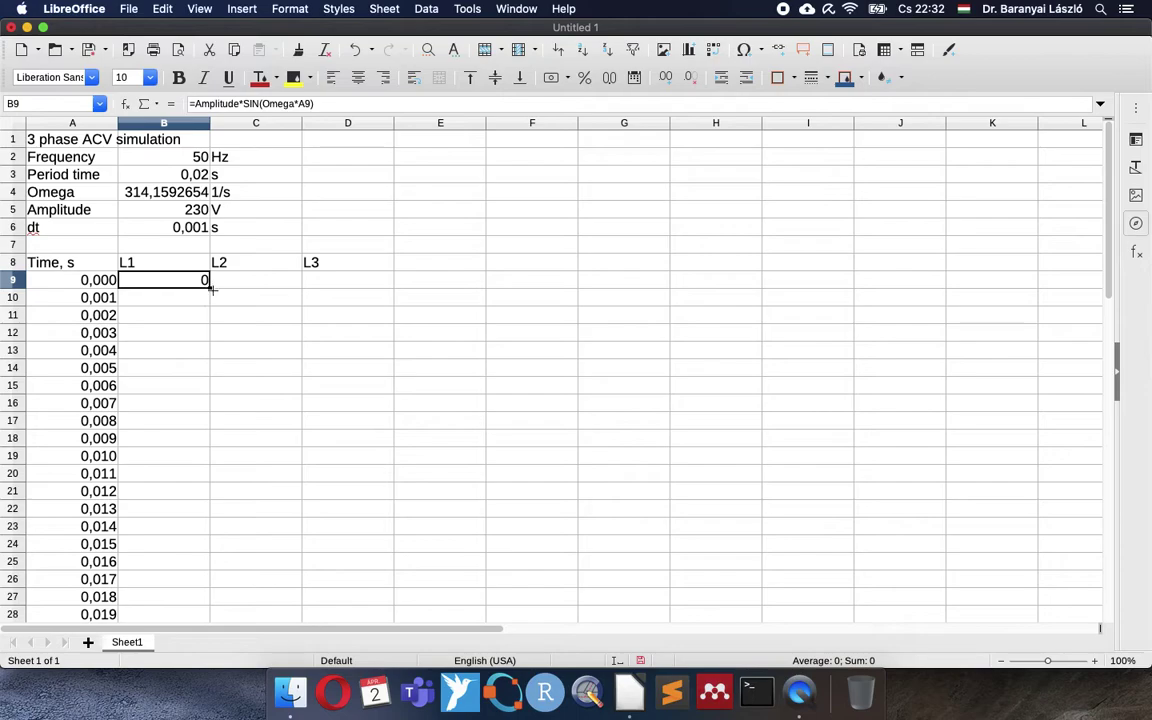
pyautogui.doubleClick(210, 288)
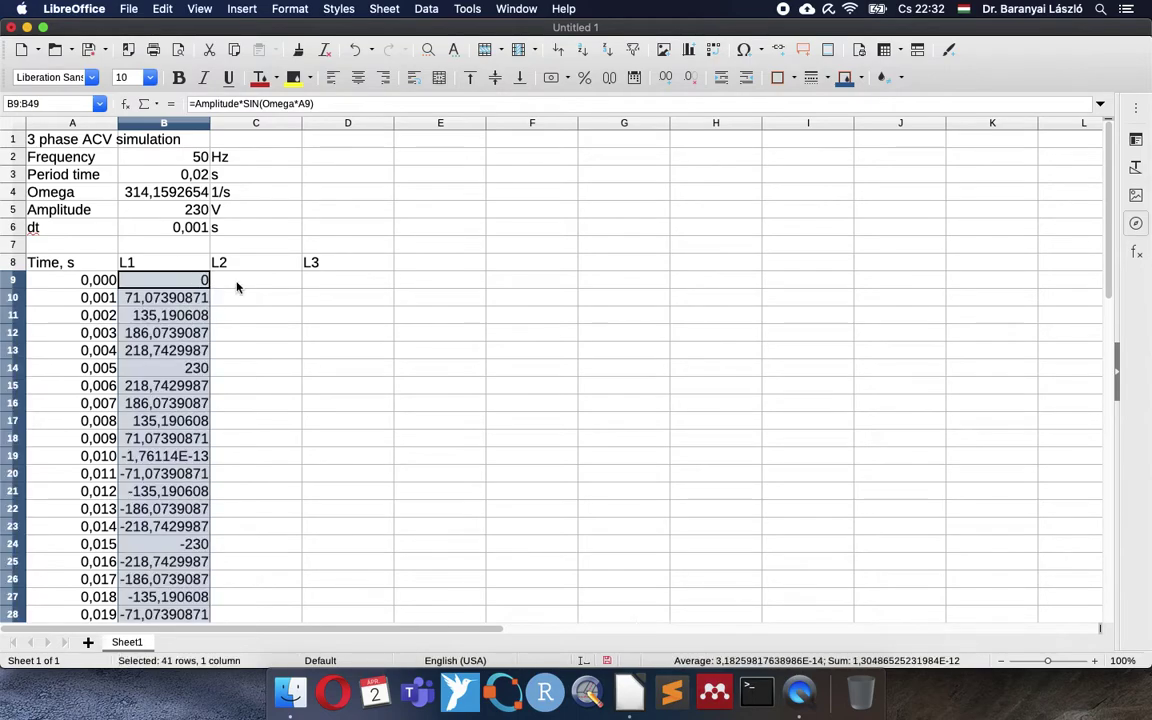
# Enter the L2 voltage formula =Amplitude*SIN(Omega*A9+2*PI()/3) in cell C9 and fill it down to C49.
pyautogui.click(237, 287)
pyautogui.write('=')
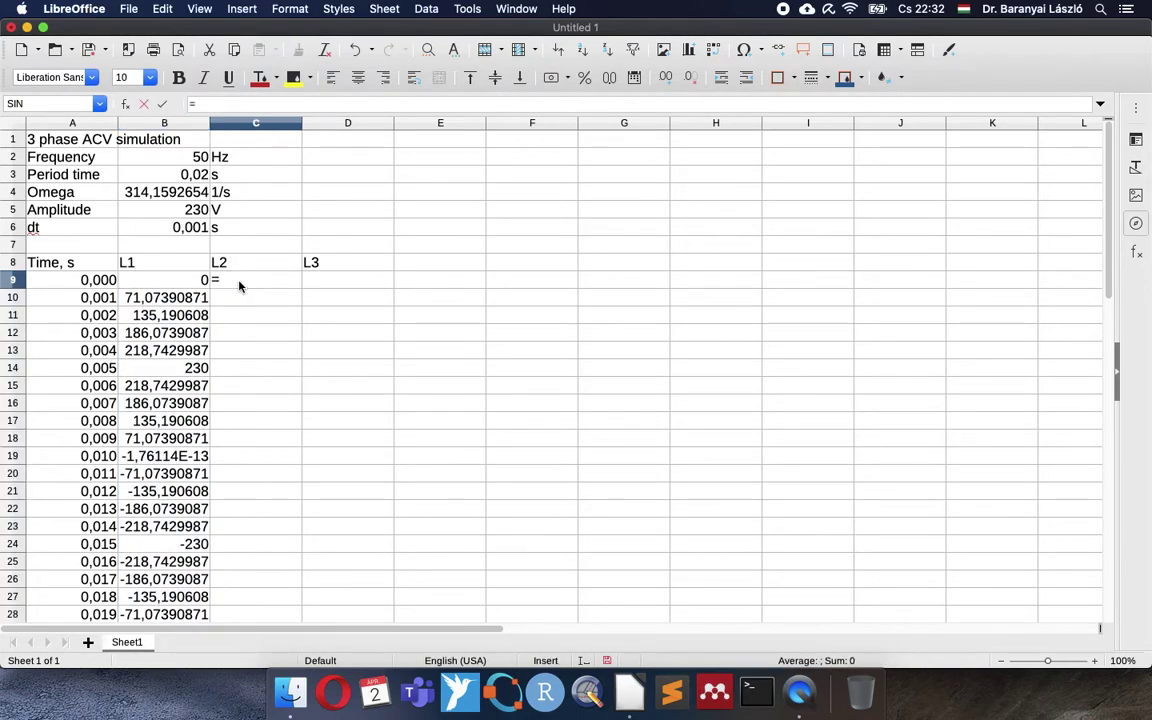
pyautogui.write('si')
pyautogui.press('BackSpace')
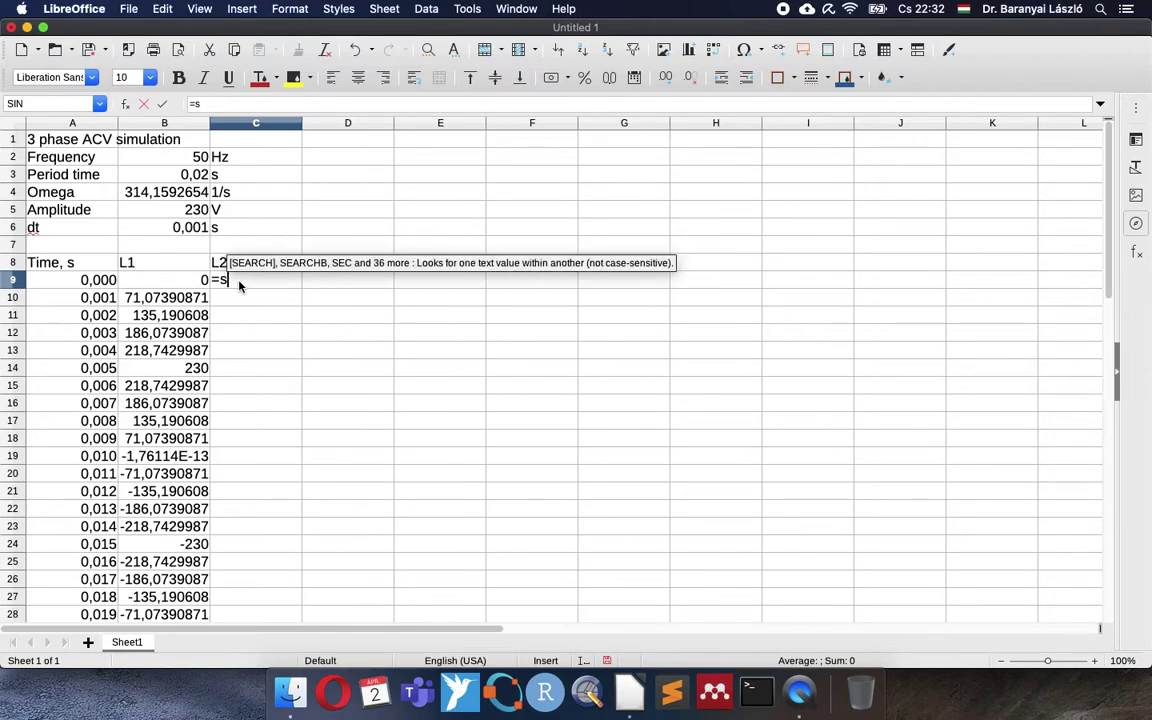
pyautogui.press('BackSpace')
pyautogui.write('Ampl')
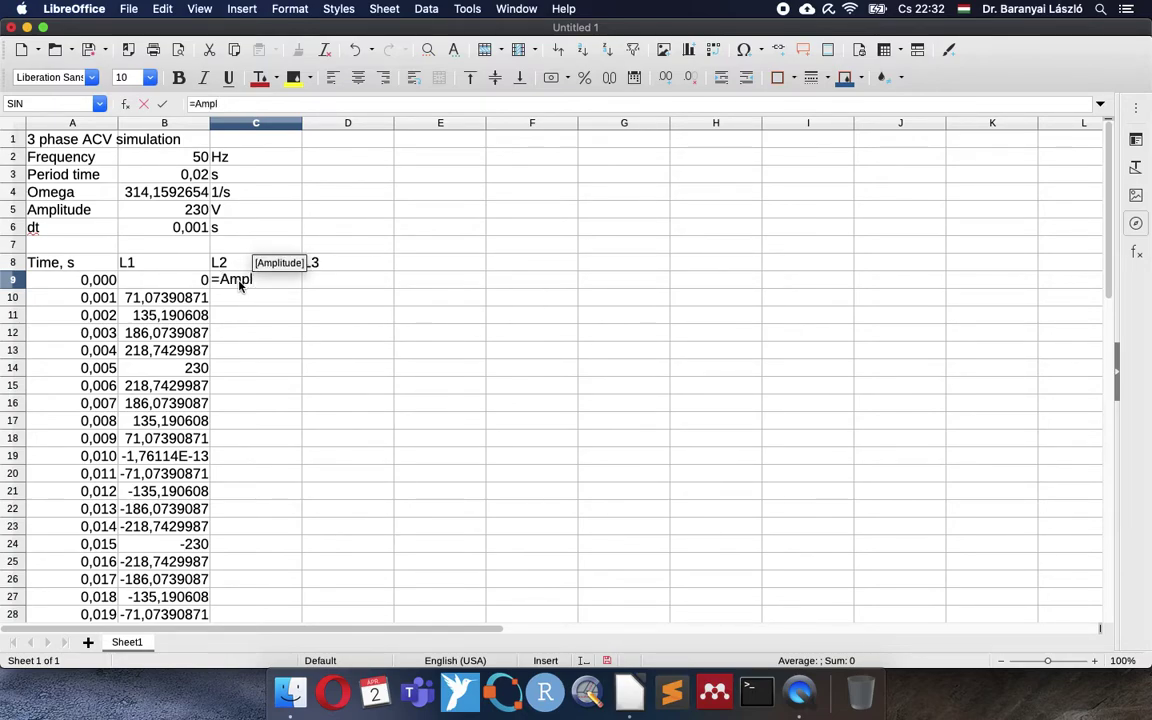
pyautogui.press('Return')
pyautogui.write('*')
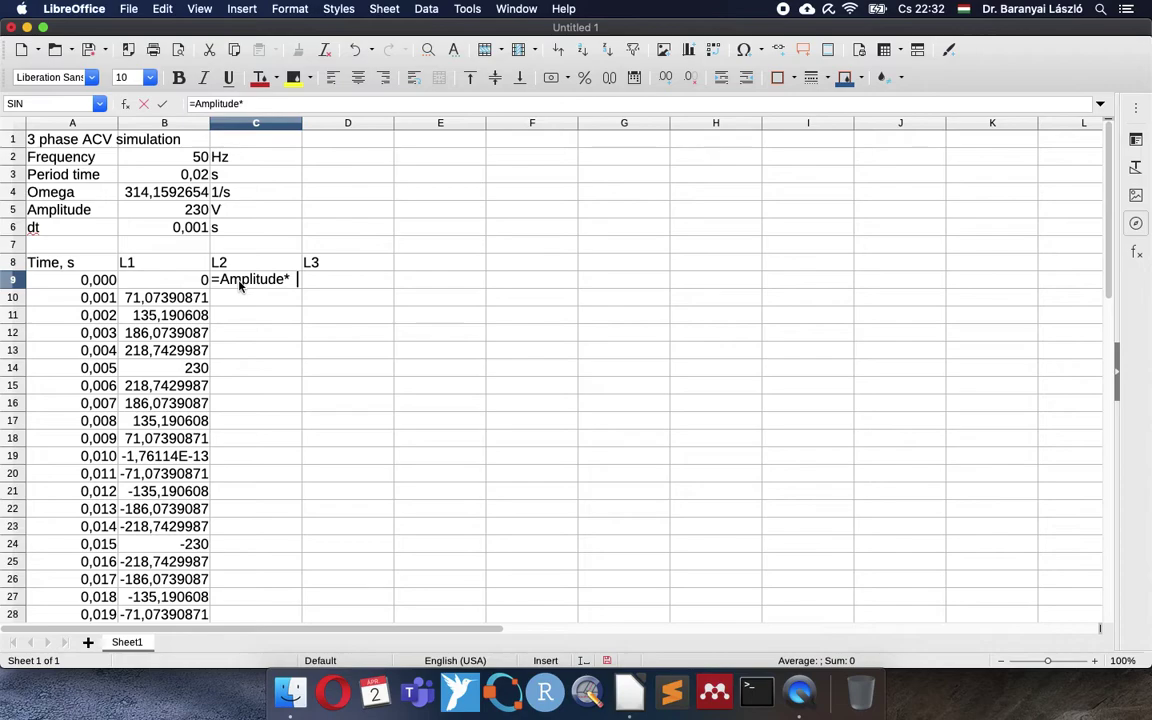
pyautogui.write('sin(omega')
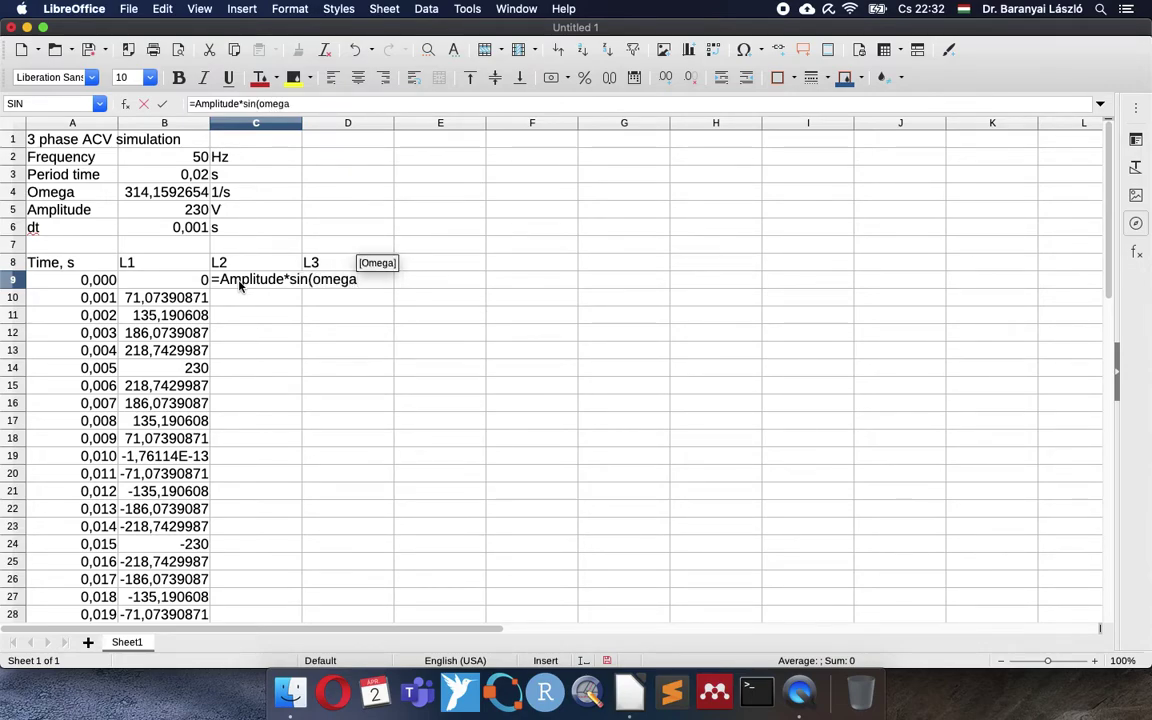
pyautogui.press('Return')
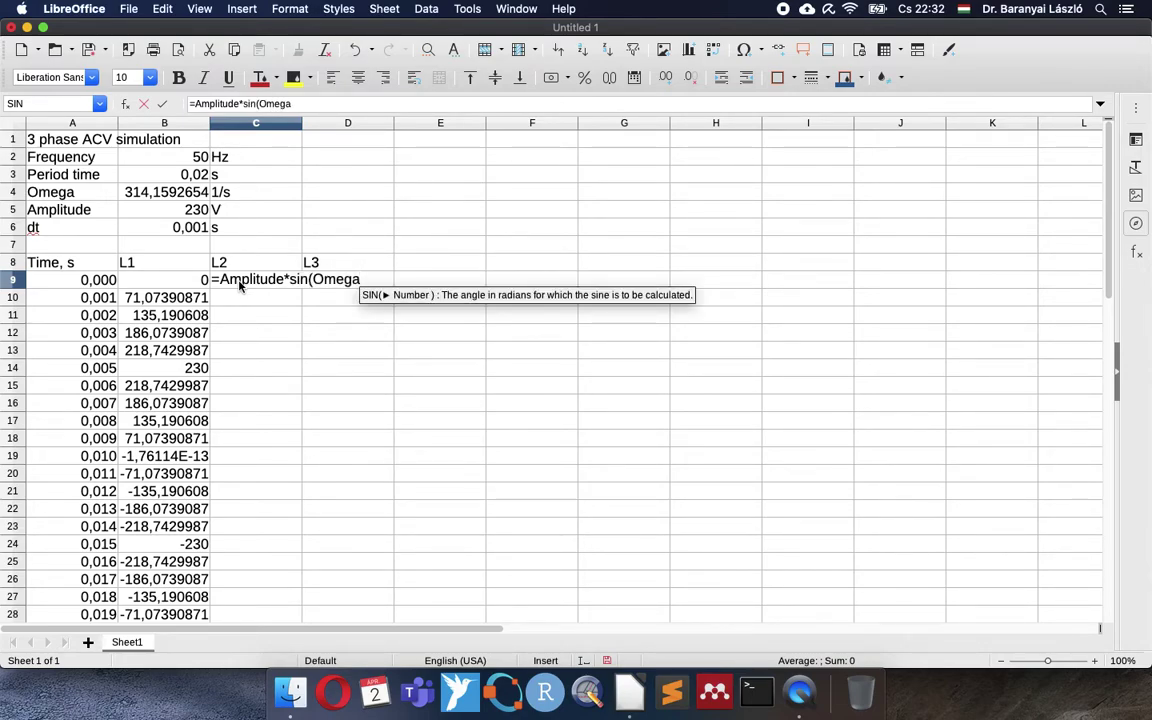
pyautogui.write('*')
pyautogui.click(97, 283)
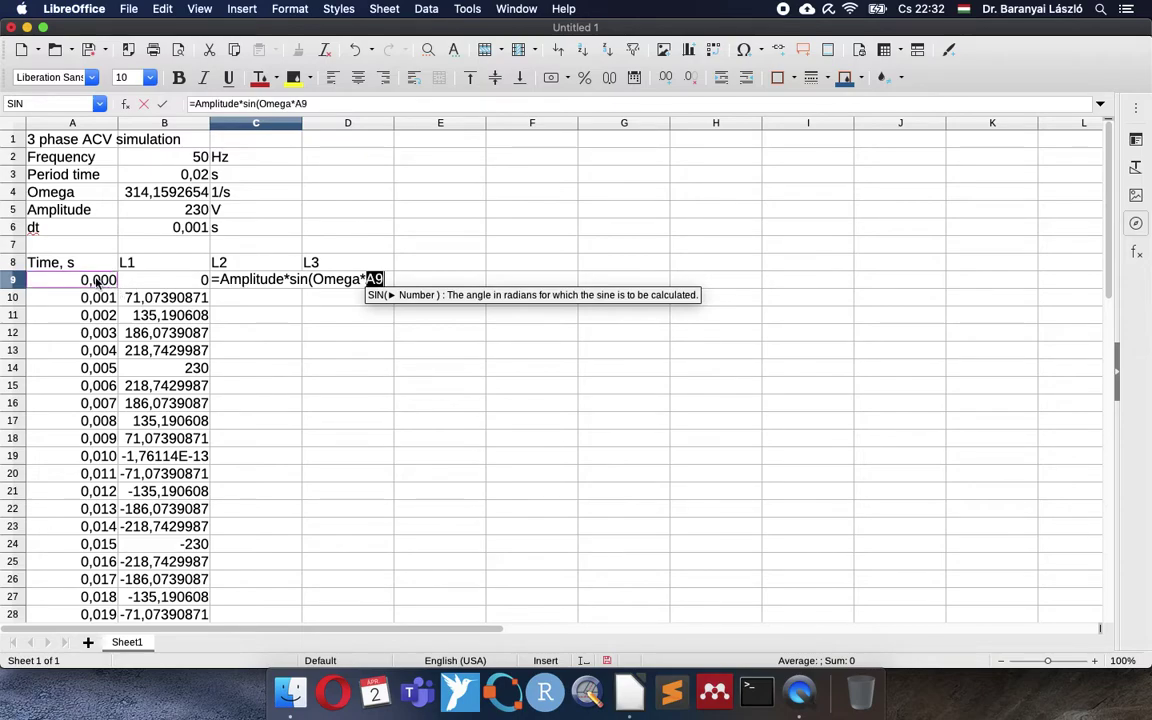
pyautogui.write('+')
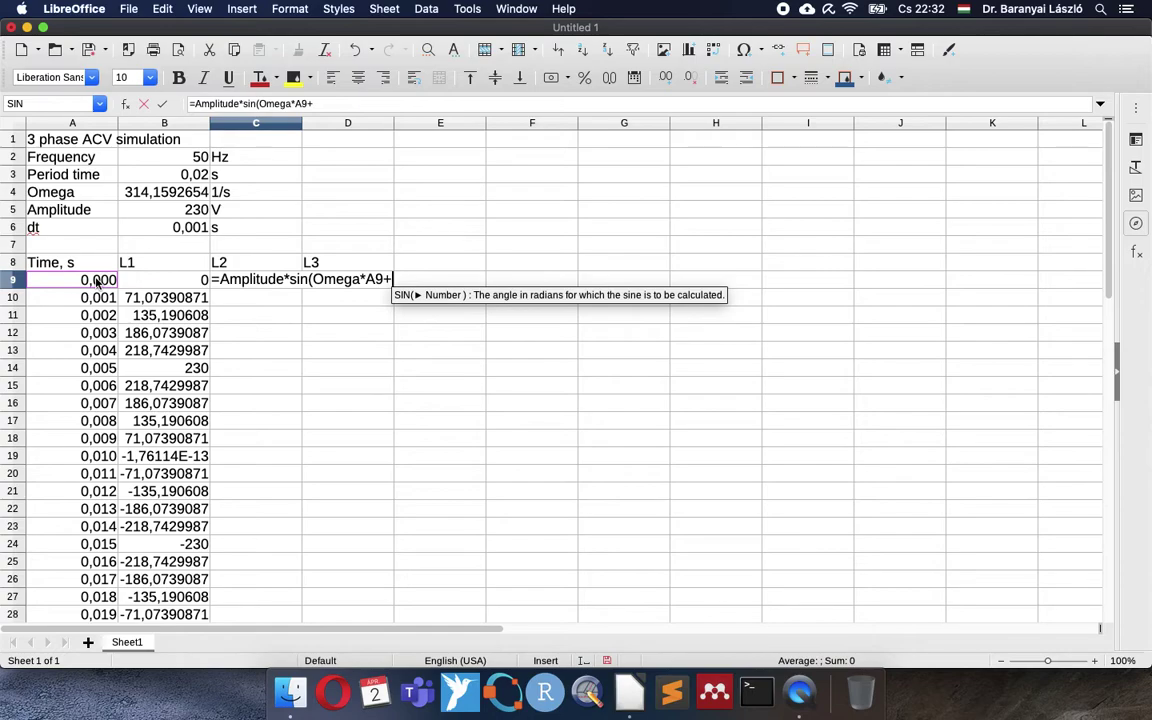
pyautogui.write('2*')
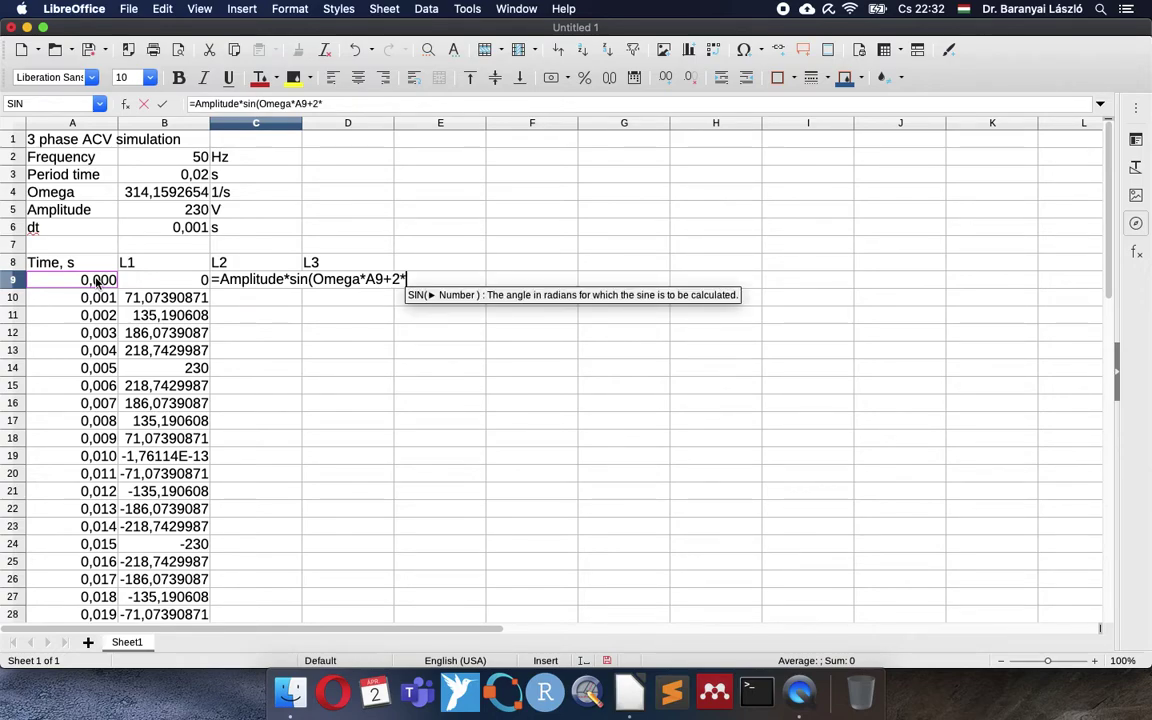
pyautogui.write('pi()')
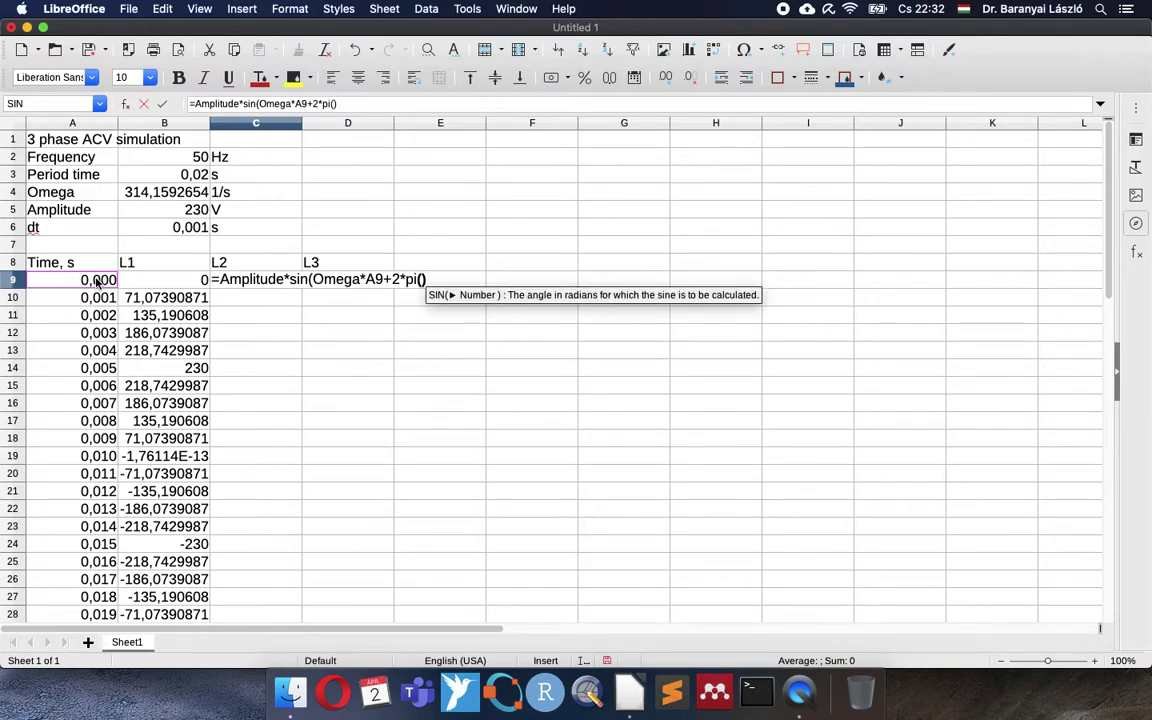
pyautogui.write('/3)')
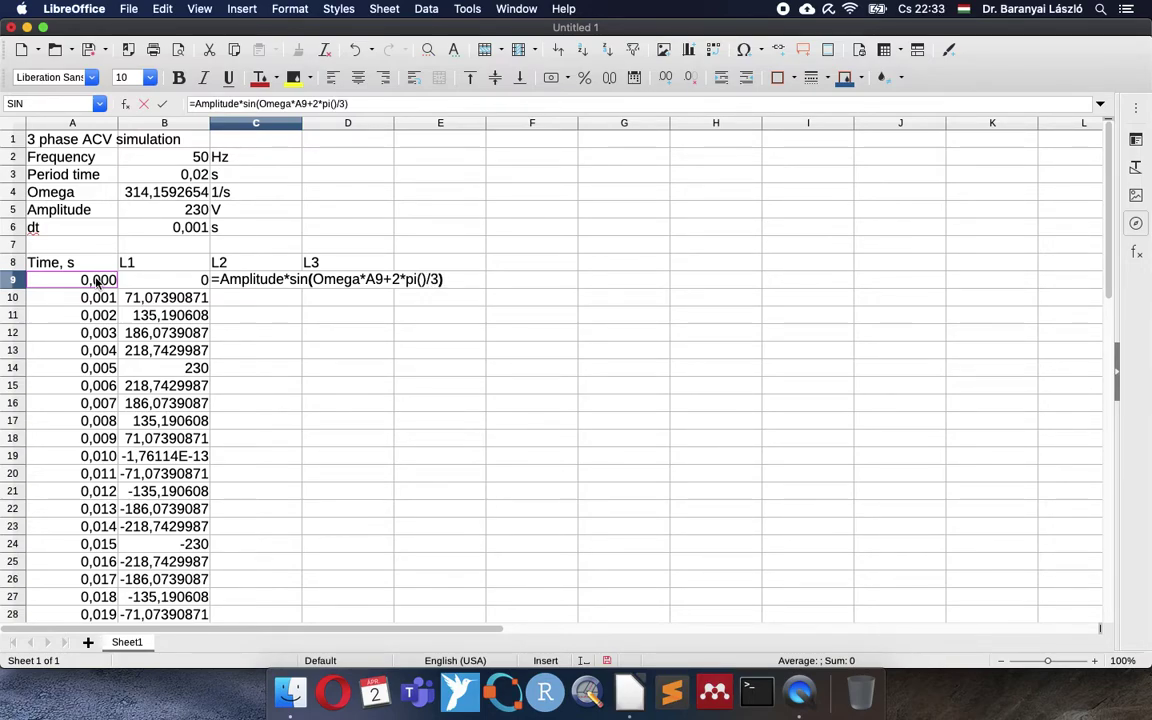
pyautogui.press('Return')
pyautogui.press('Up')
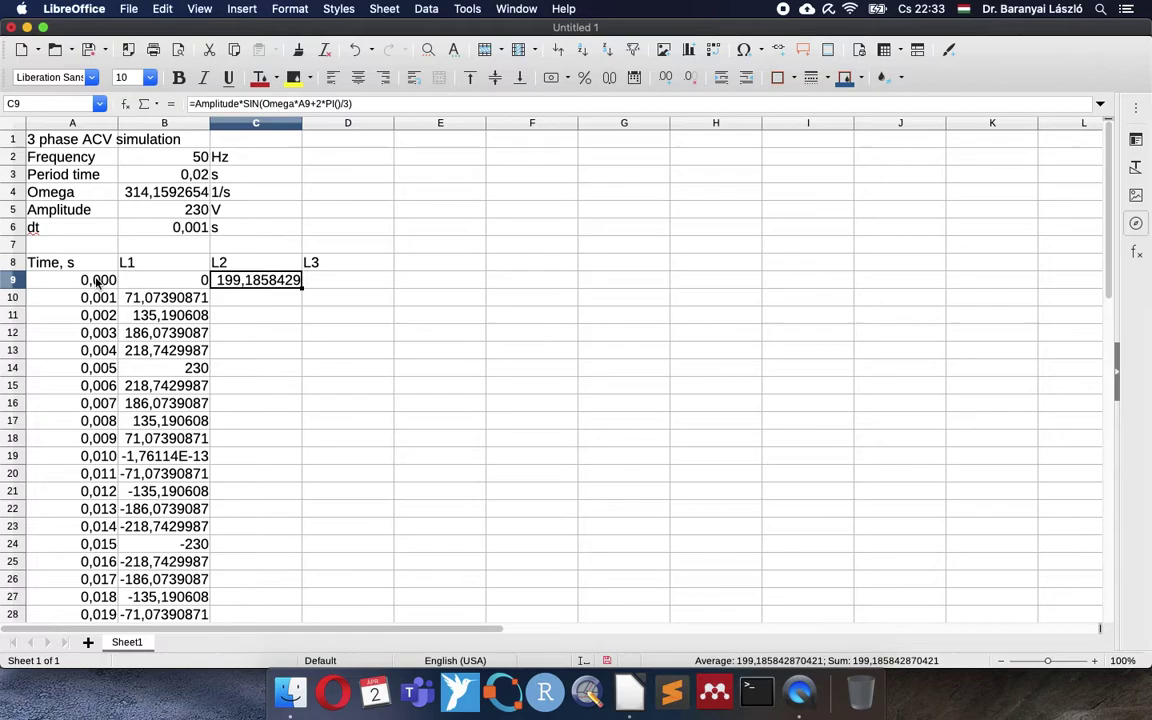
pyautogui.doubleClick(302, 288)
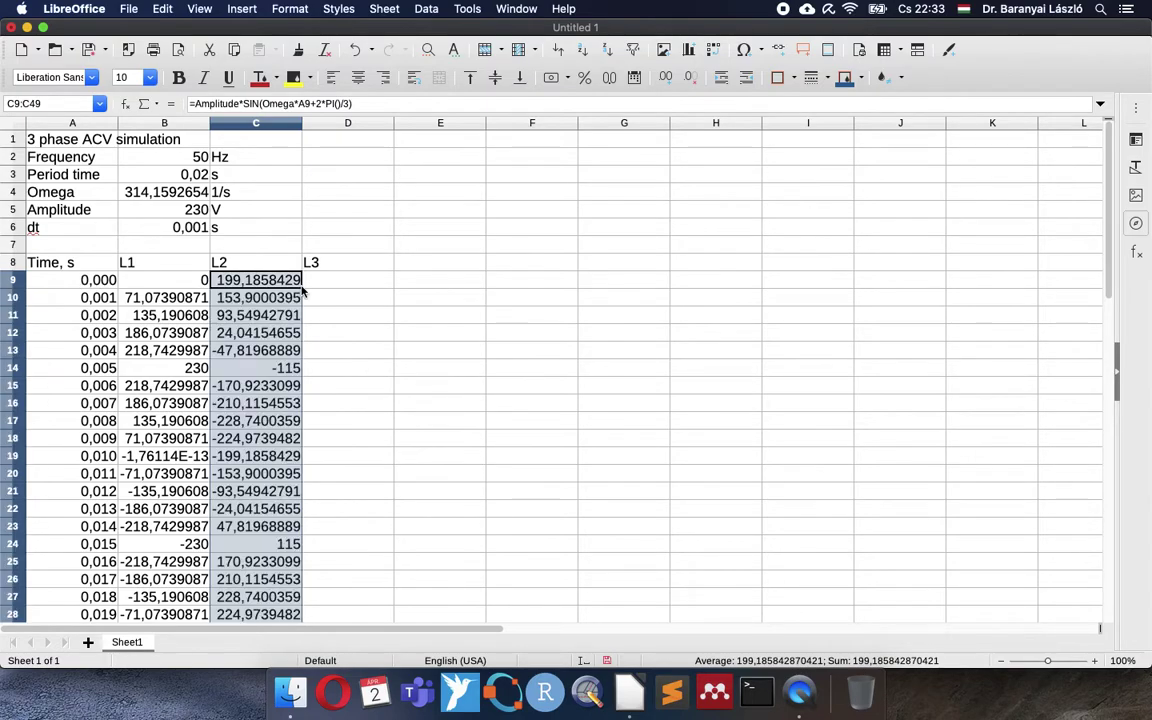
# Enter the L3 voltage formula =Amplitude*SIN(Omega*A9+4*PI()/3) in cell D9 and fill it down to D49.
pyautogui.click(324, 287)
pyautogui.write('=ampl')
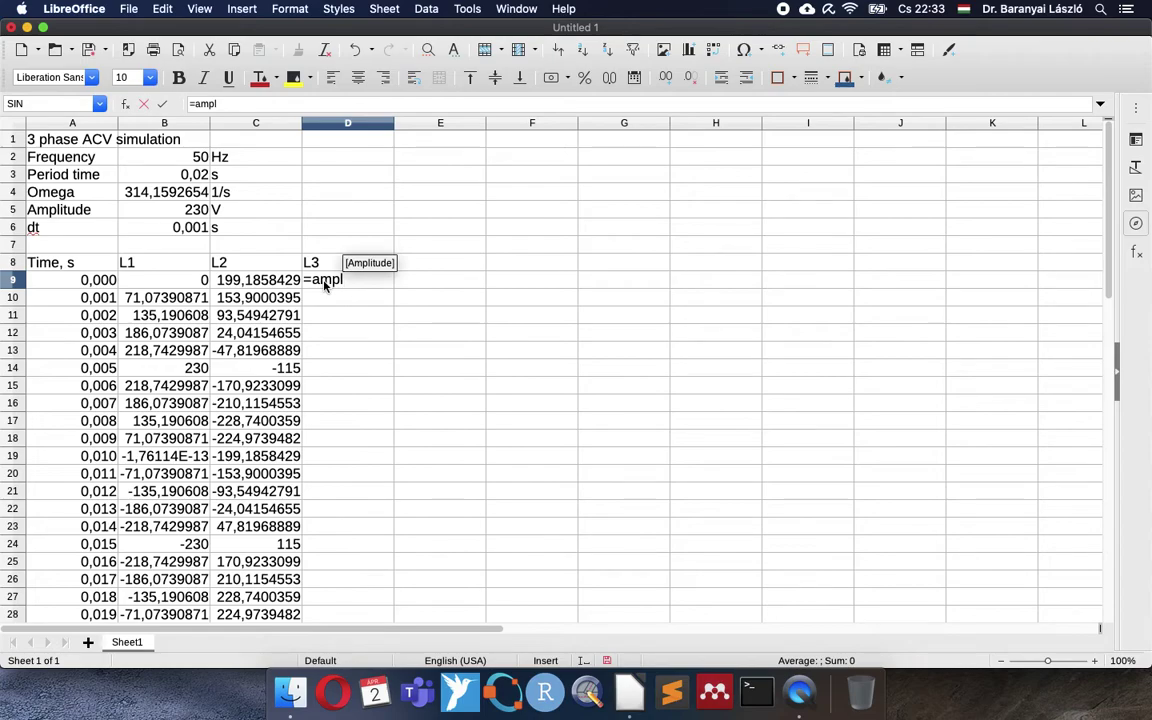
pyautogui.press('Return')
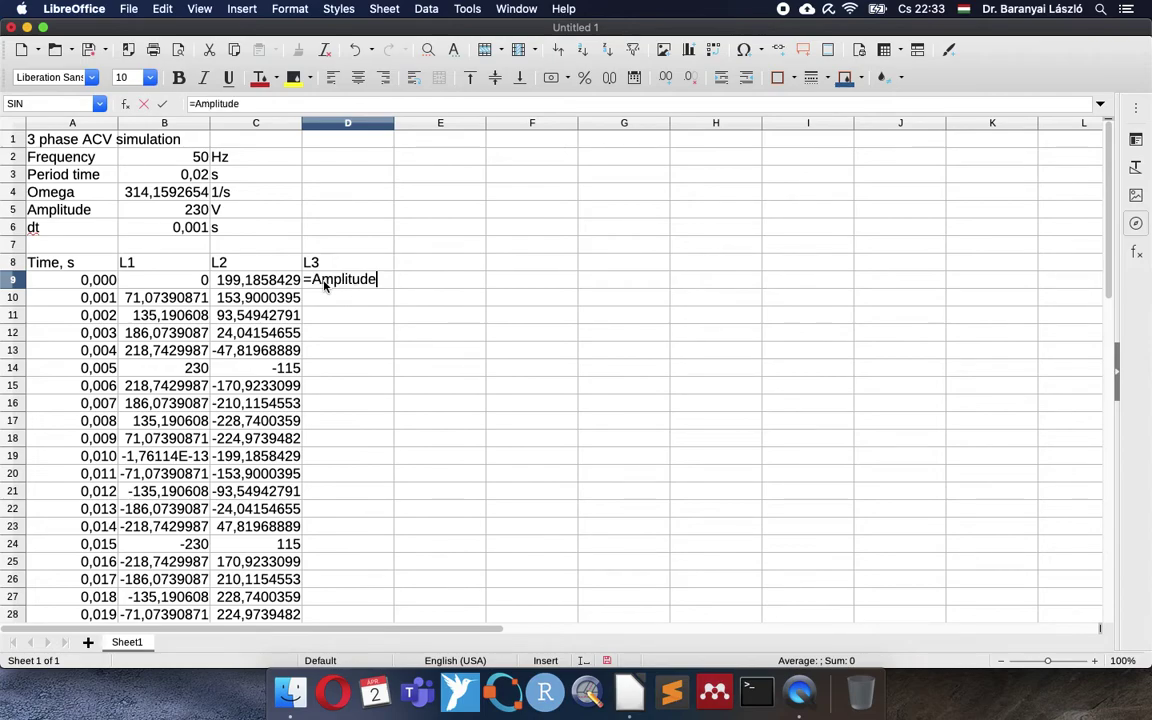
pyautogui.write('*sin(ome')
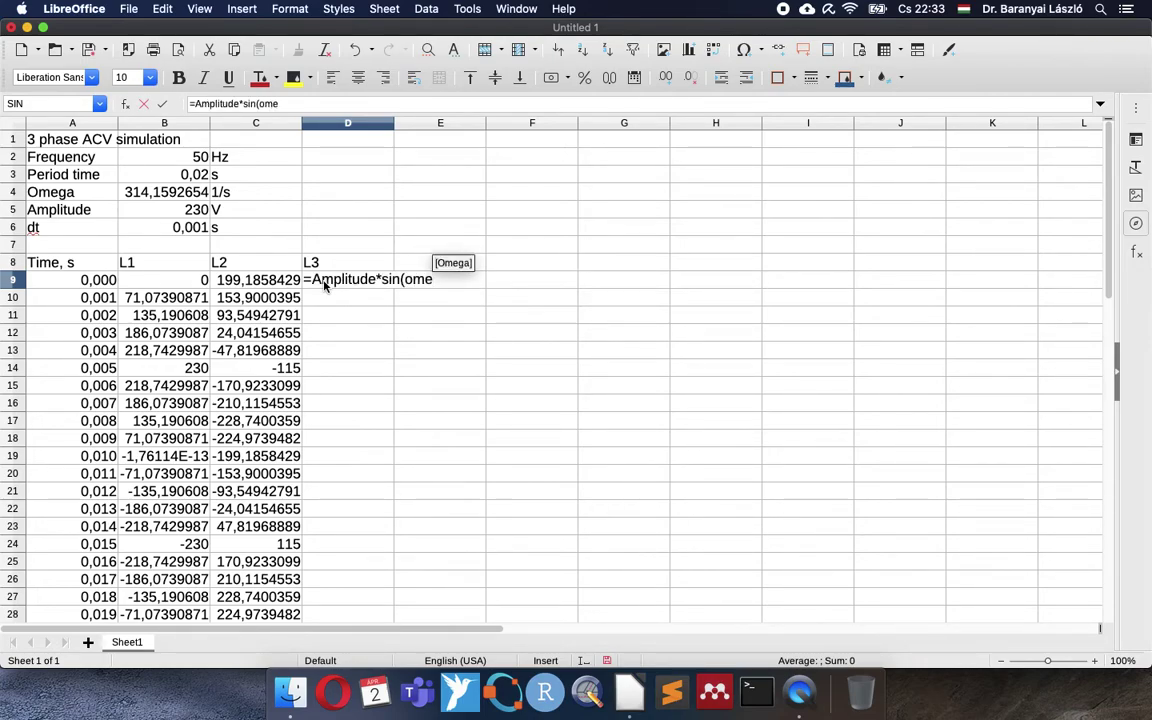
pyautogui.press('Return')
pyautogui.write('*')
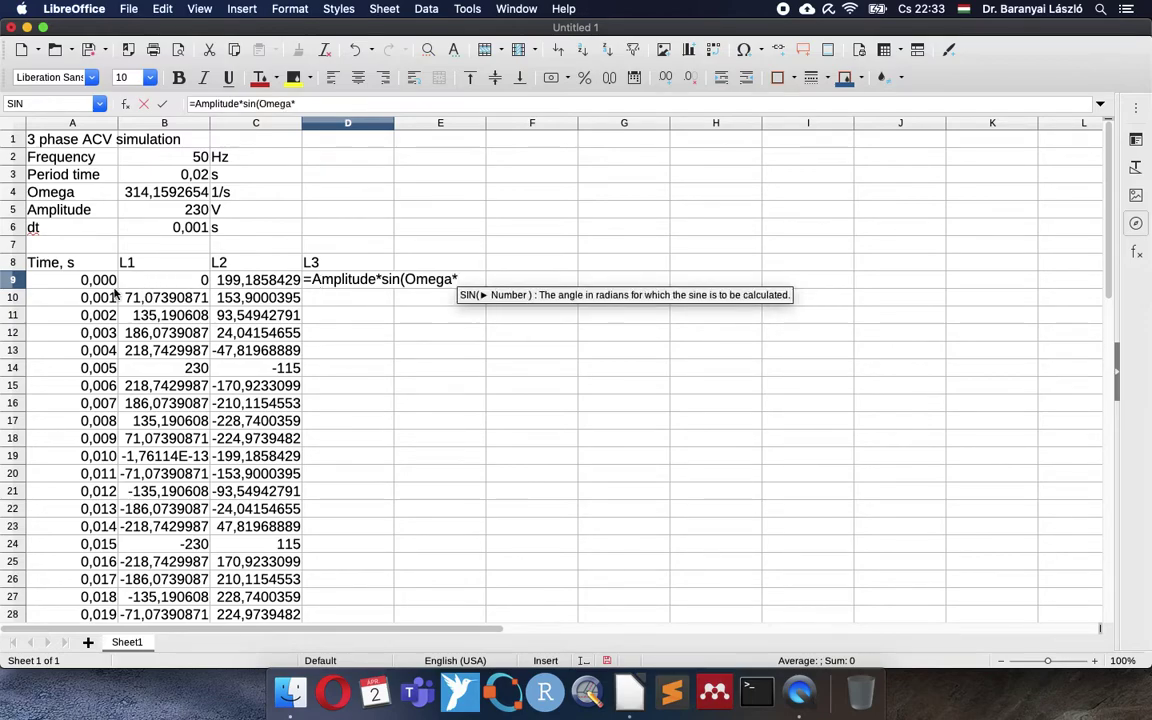
pyautogui.click(72, 283)
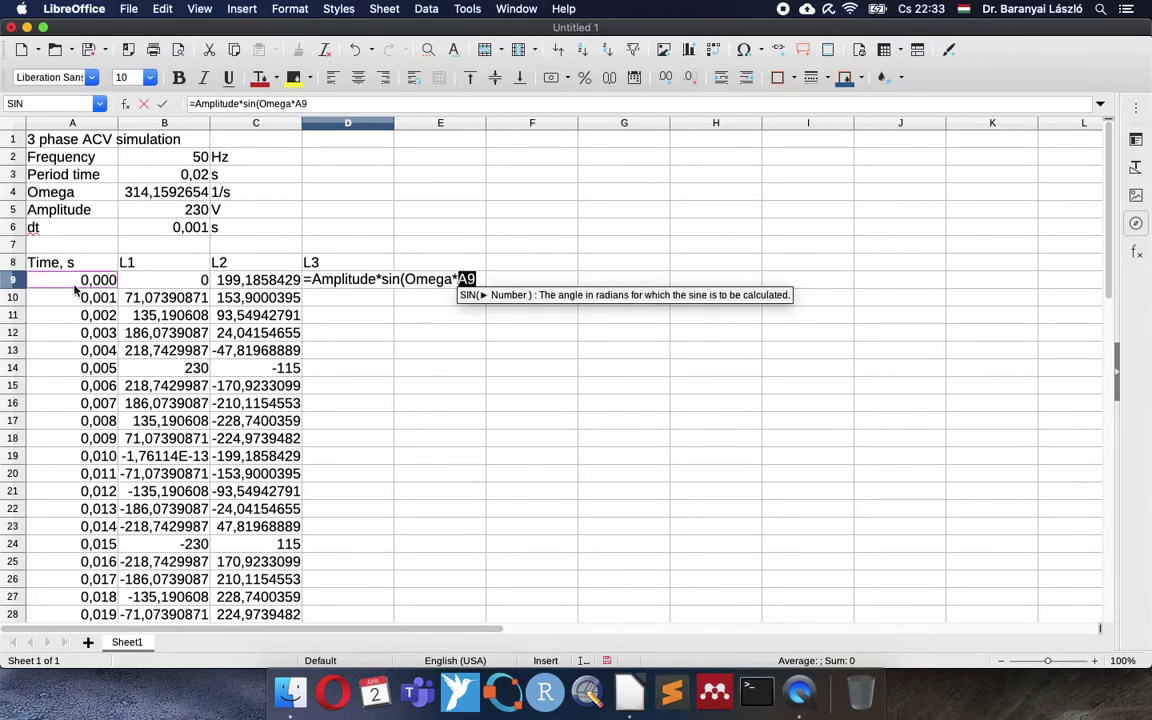
pyautogui.write('+')
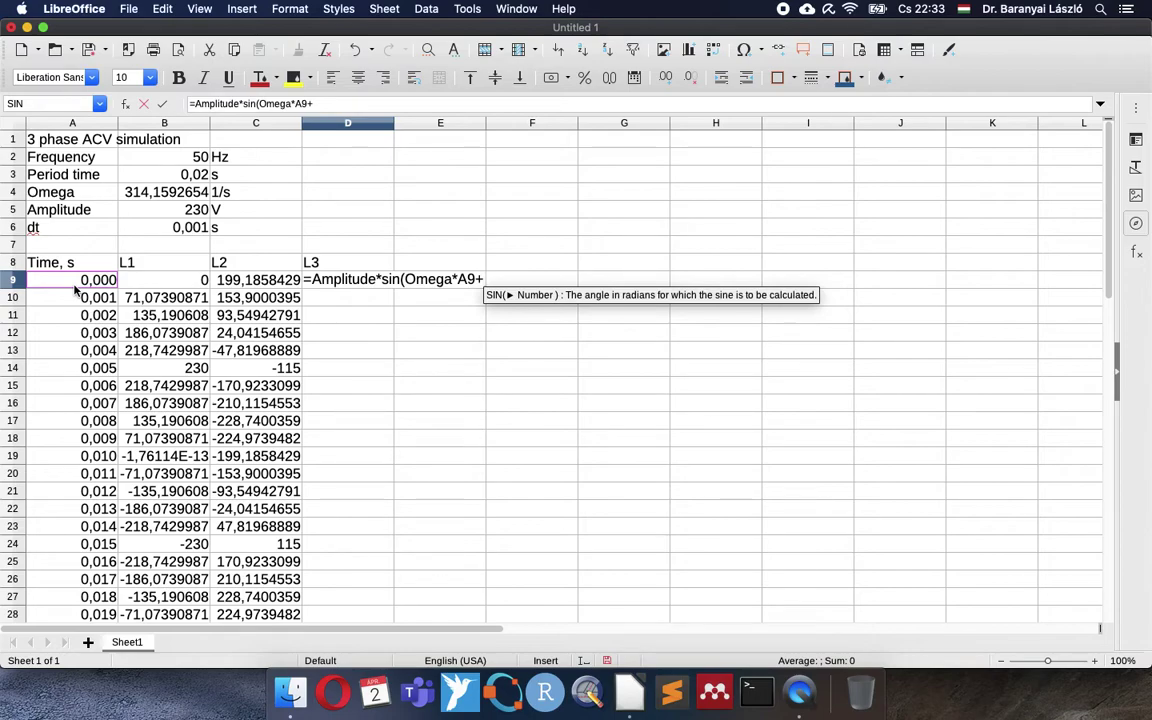
pyautogui.write('4*pi')
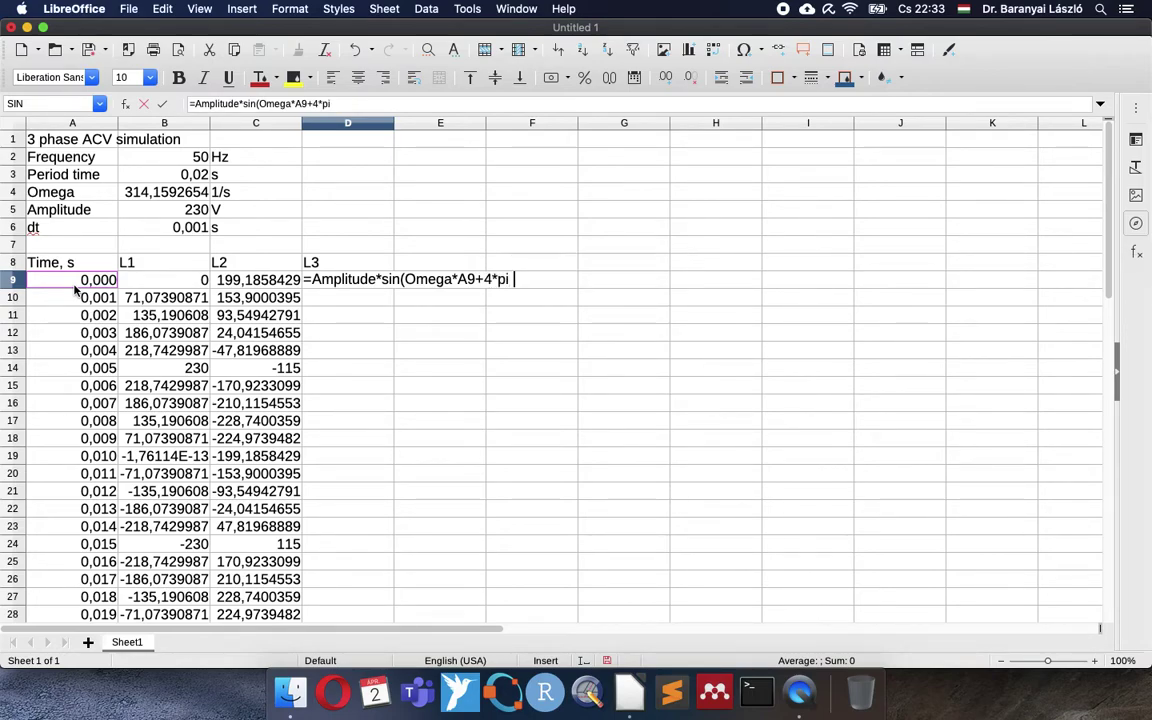
pyautogui.press('BackSpace')
pyautogui.write('()/3)')
pyautogui.press('Return')
pyautogui.press('Up')
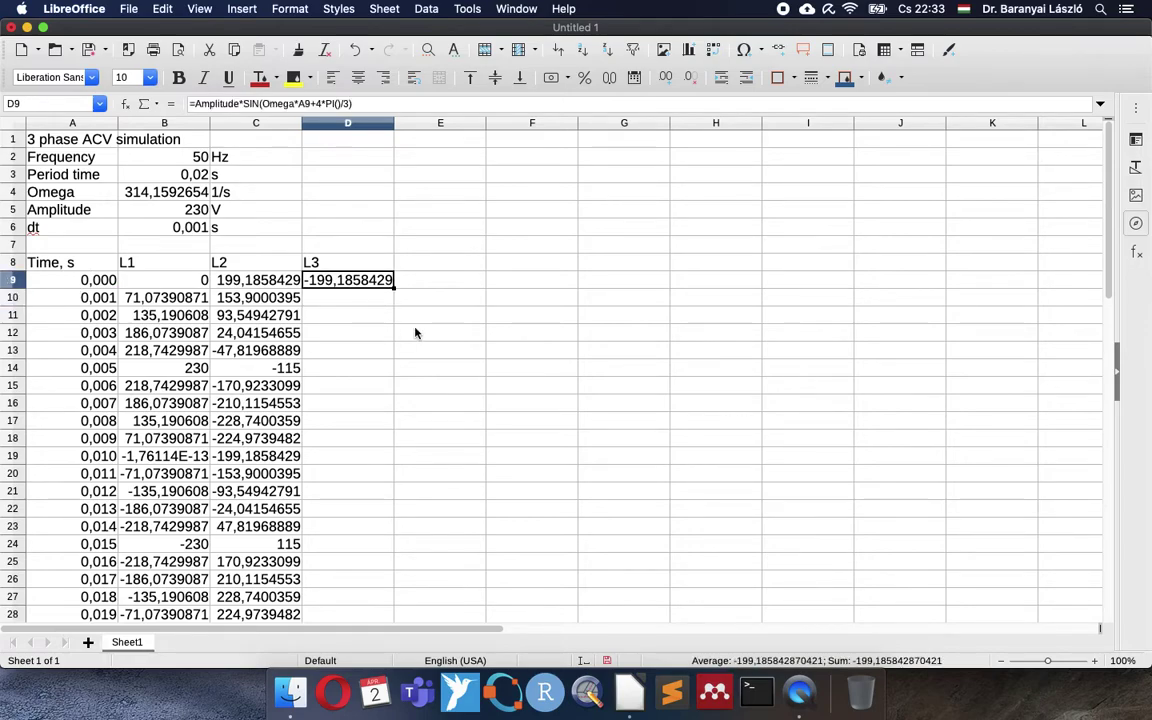
pyautogui.doubleClick(395, 287)
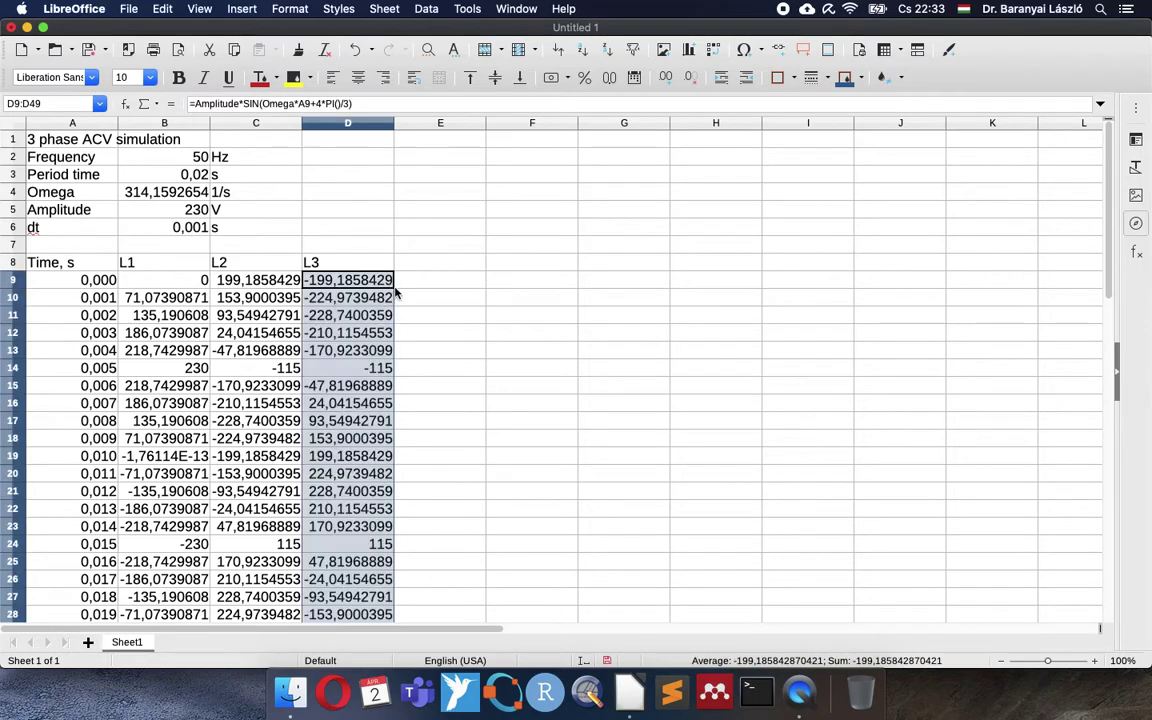
# Create an XY (Scatter) chart from the time and voltage table A8:D49, using Lines Only with the Smooth line type.
pyautogui.click(72, 262)
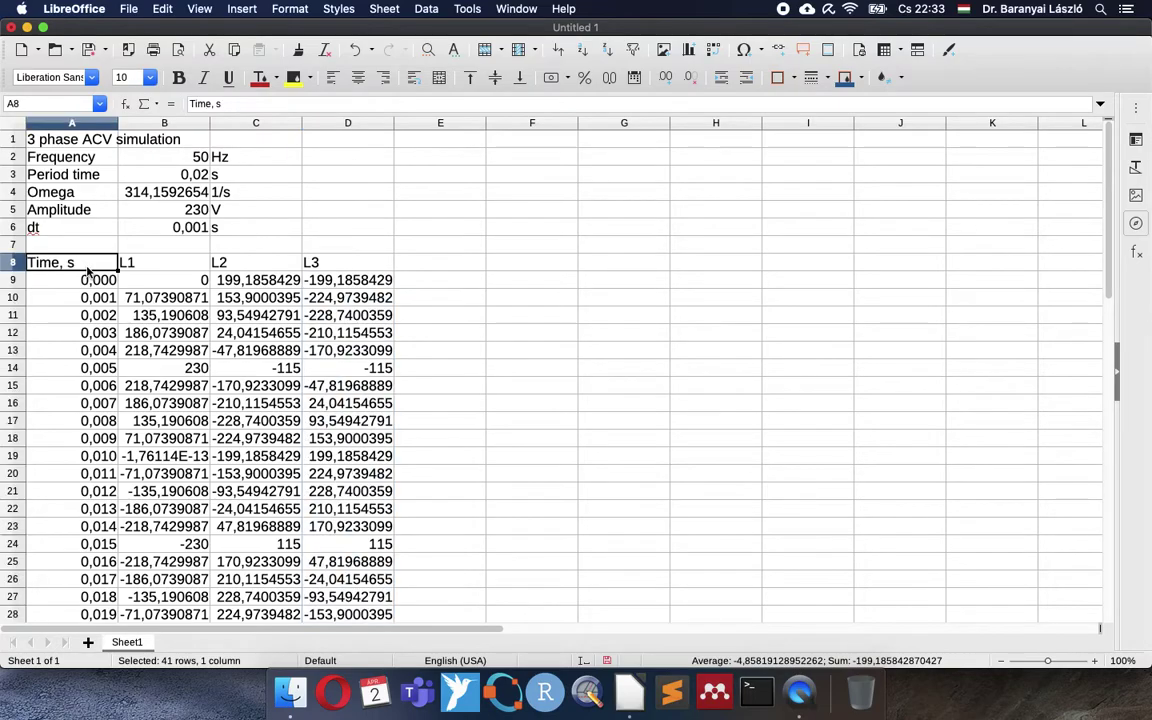
pyautogui.scroll(-5, 228, 318)
pyautogui.scroll(-5, 228, 318)
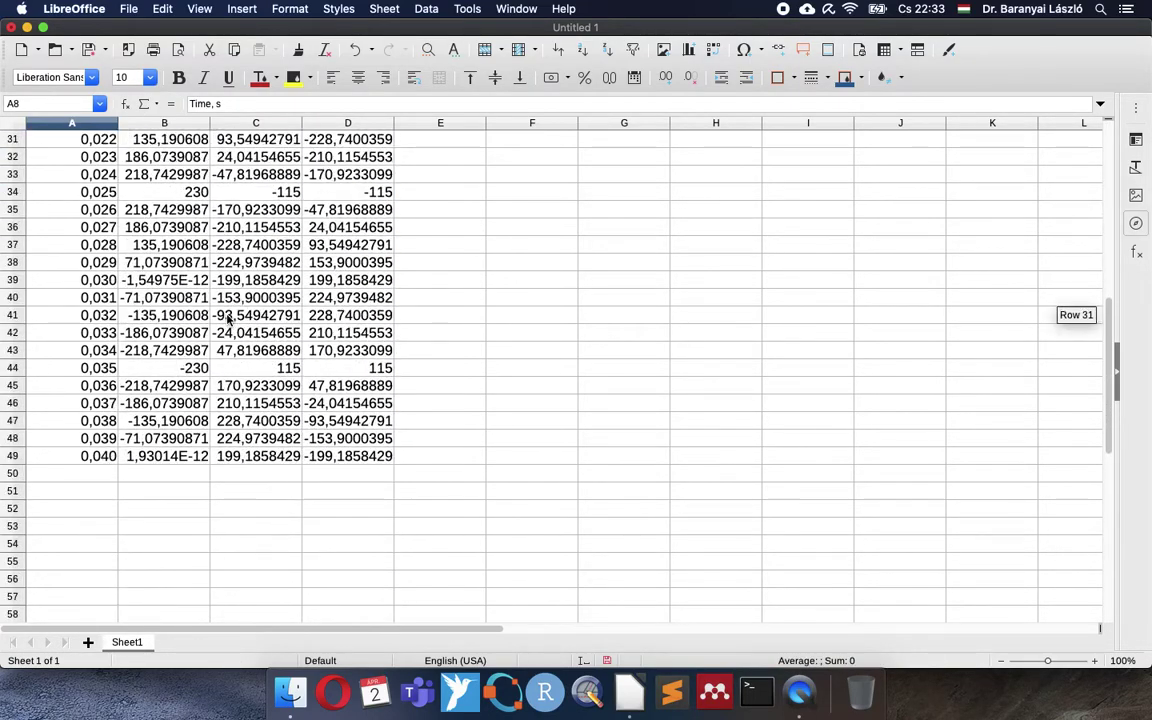
pyautogui.keyDown('shift'); pyautogui.click(337, 460); pyautogui.keyUp('shift')
pyautogui.scroll(10, 337, 460)
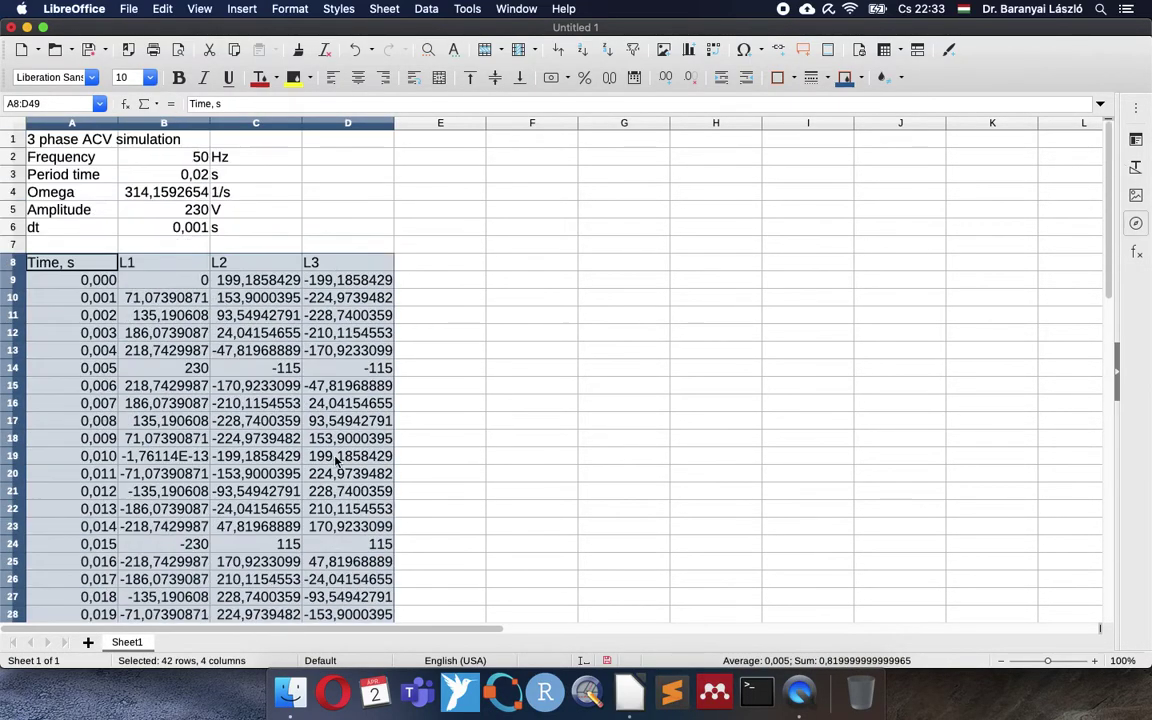
pyautogui.click(688, 49)
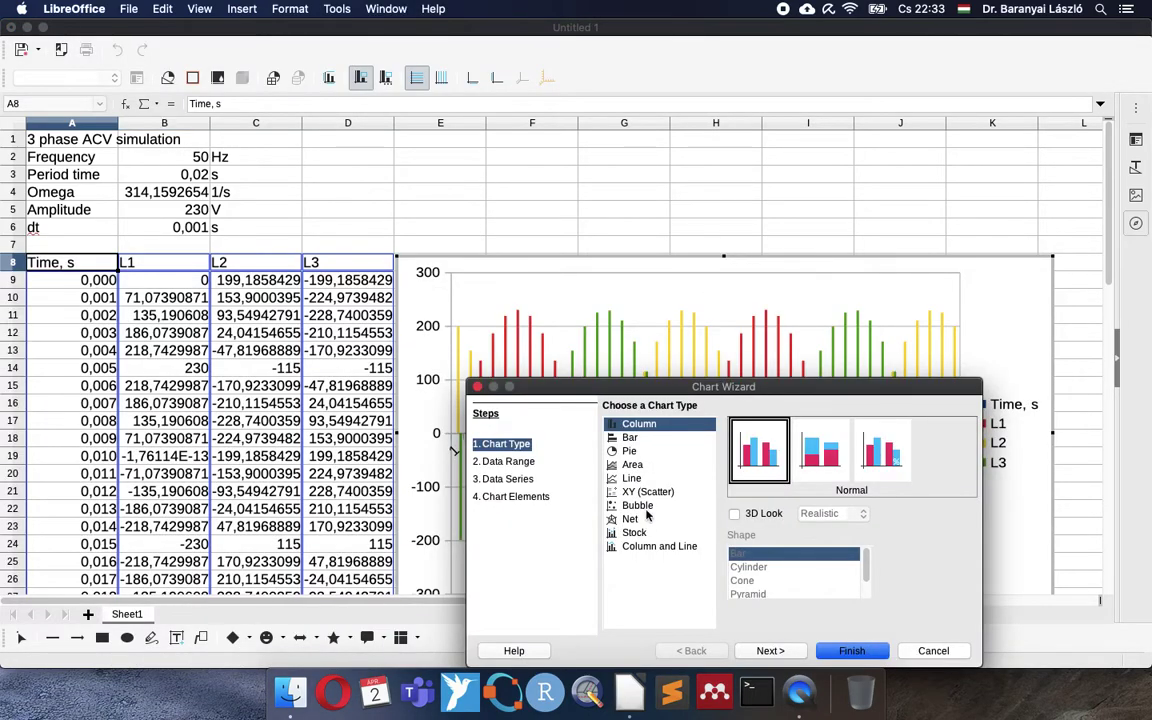
pyautogui.click(648, 492)
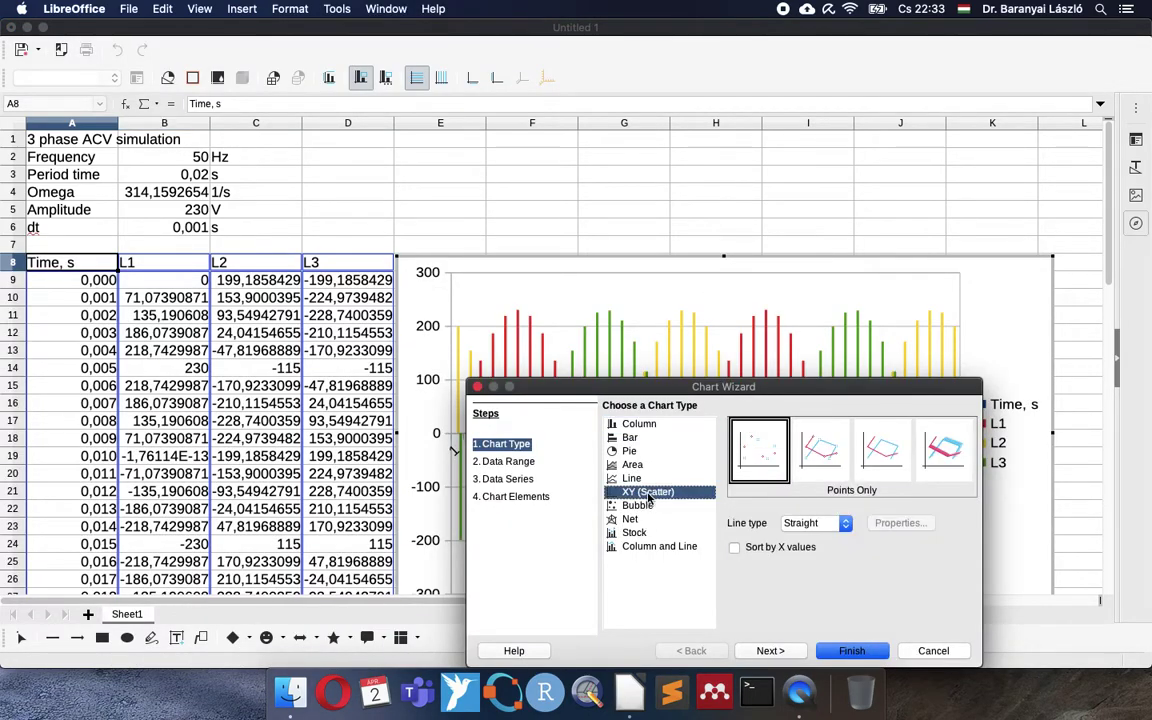
pyautogui.click(881, 452)
pyautogui.click(812, 523)
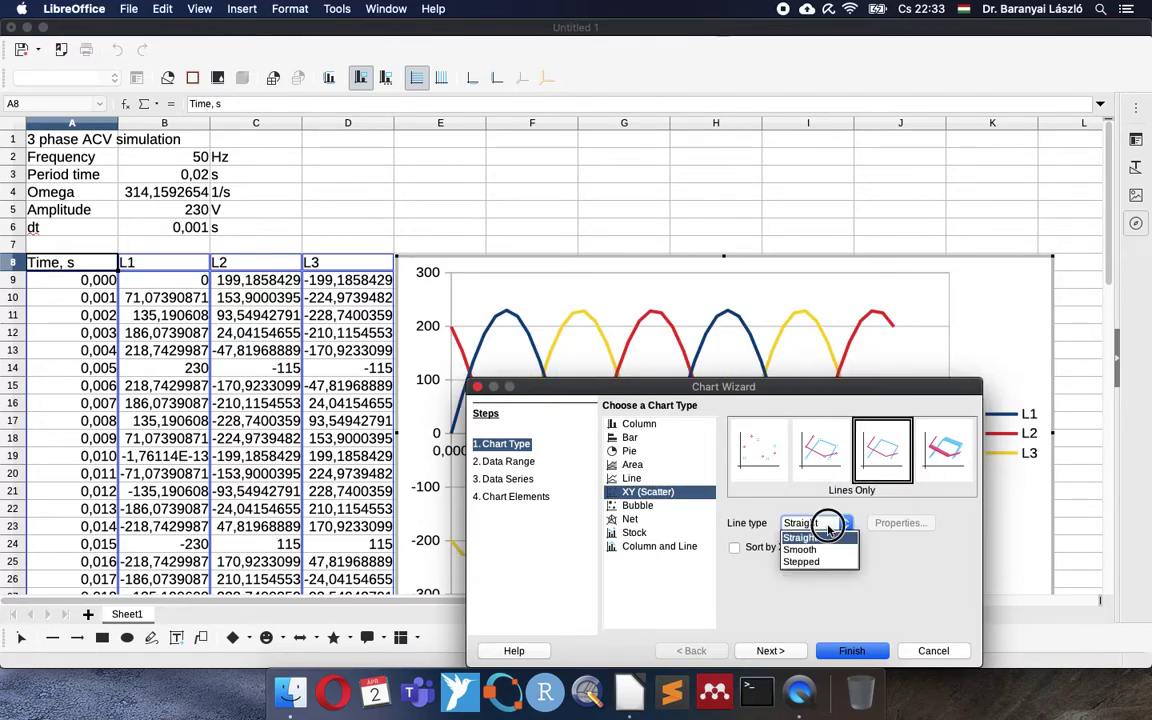
pyautogui.click(800, 550)
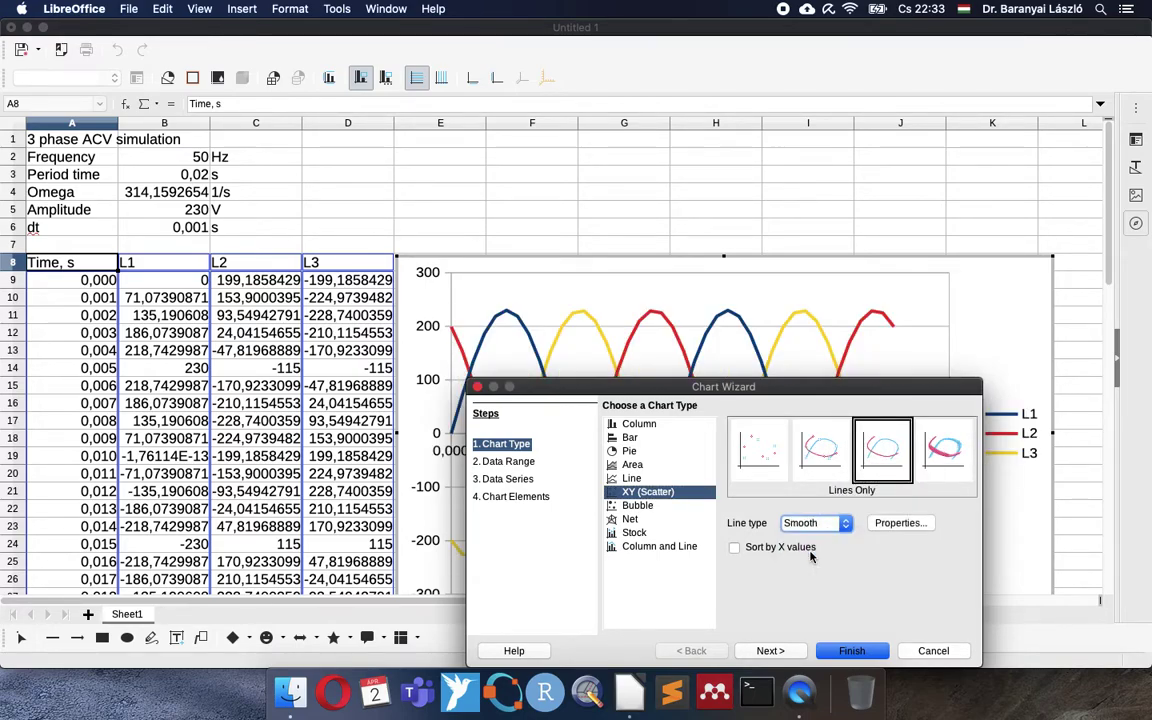
pyautogui.click(850, 652)
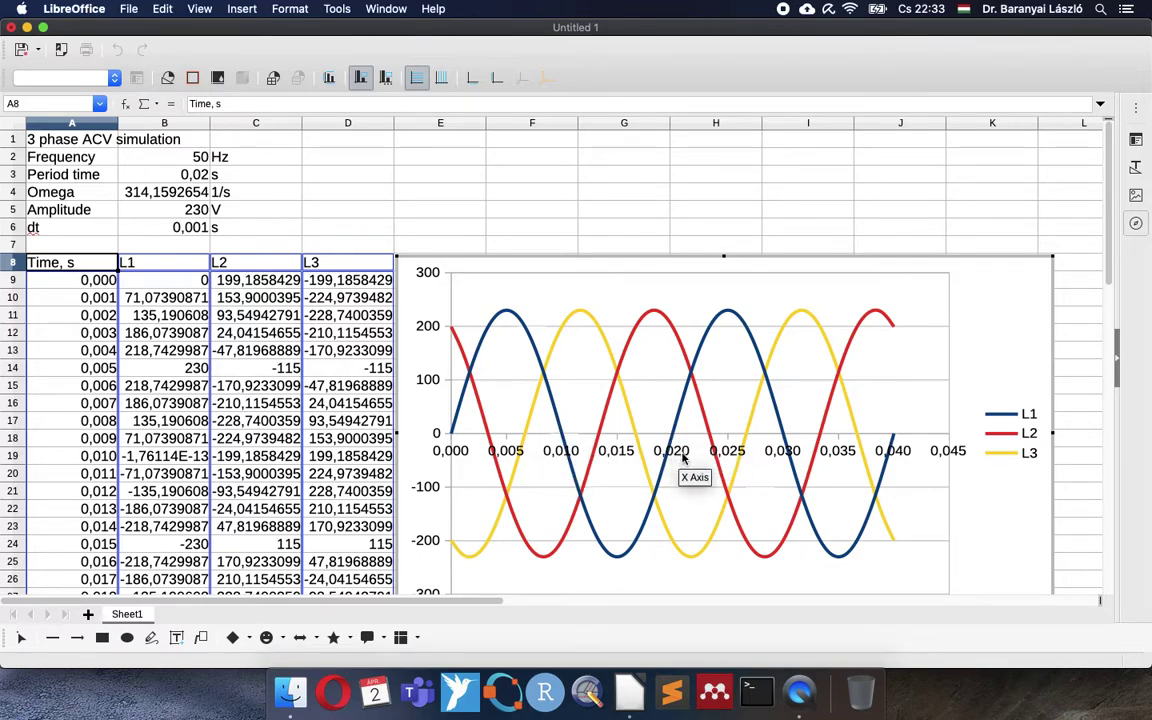
# Delete the chart's legend and insert it again at the Top position.
pyautogui.click(1010, 435)
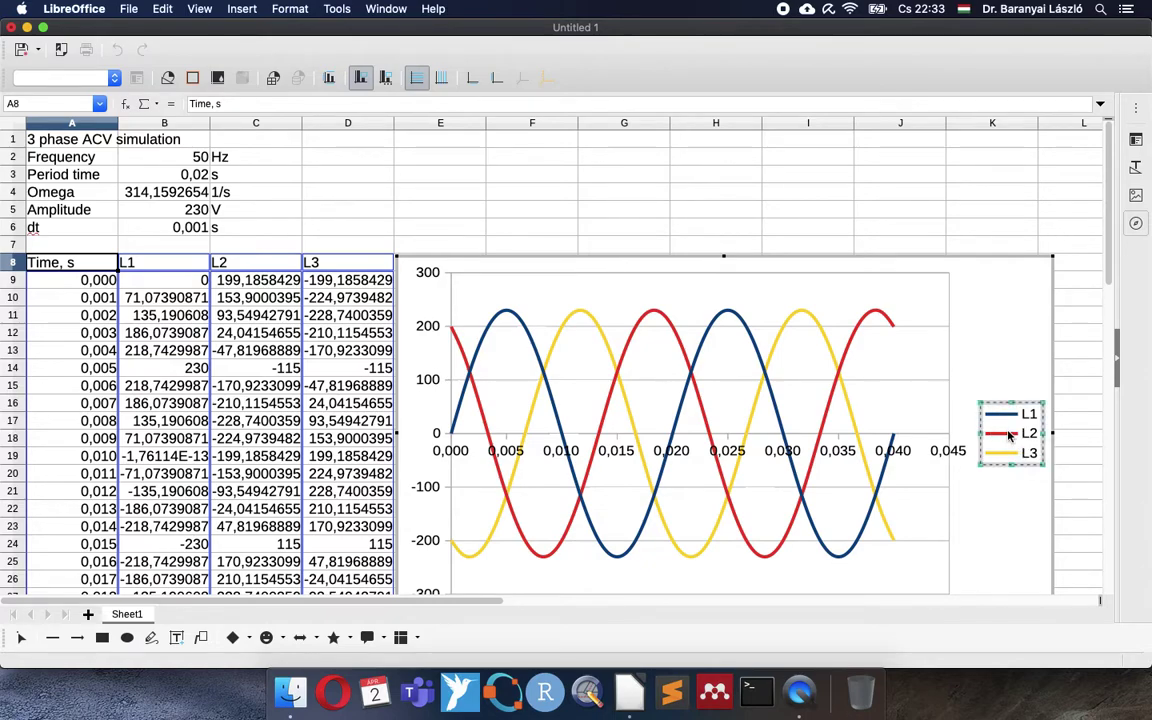
pyautogui.press('Delete')
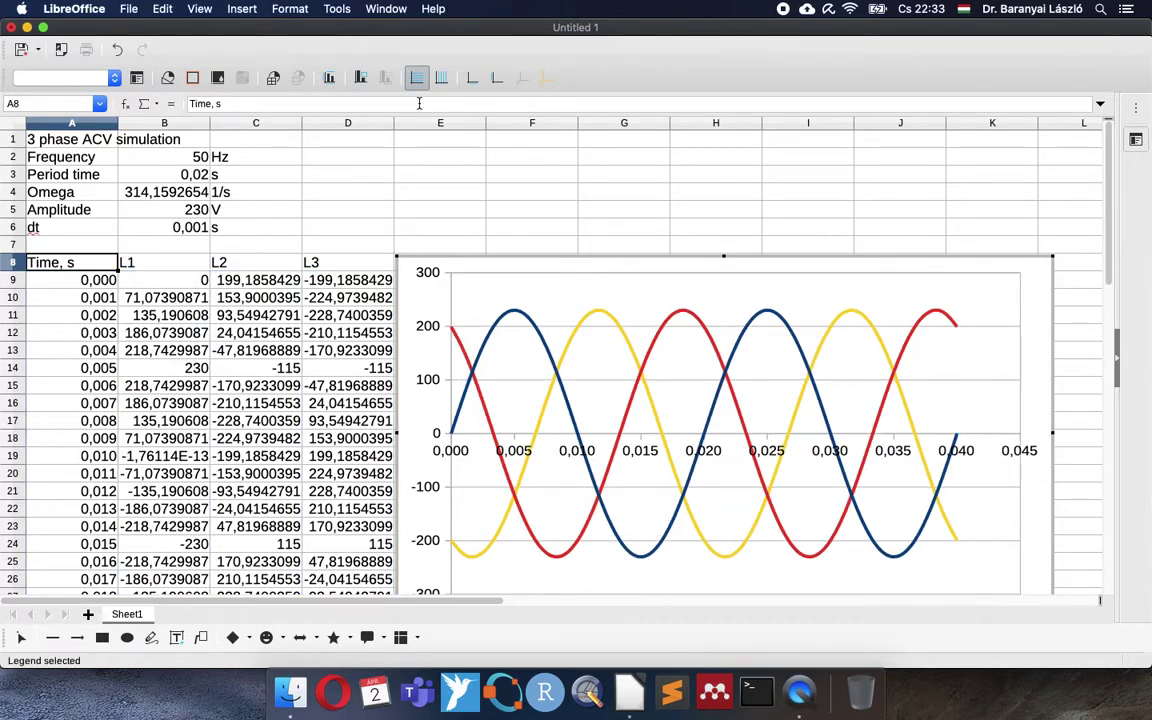
pyautogui.click(237, 10)
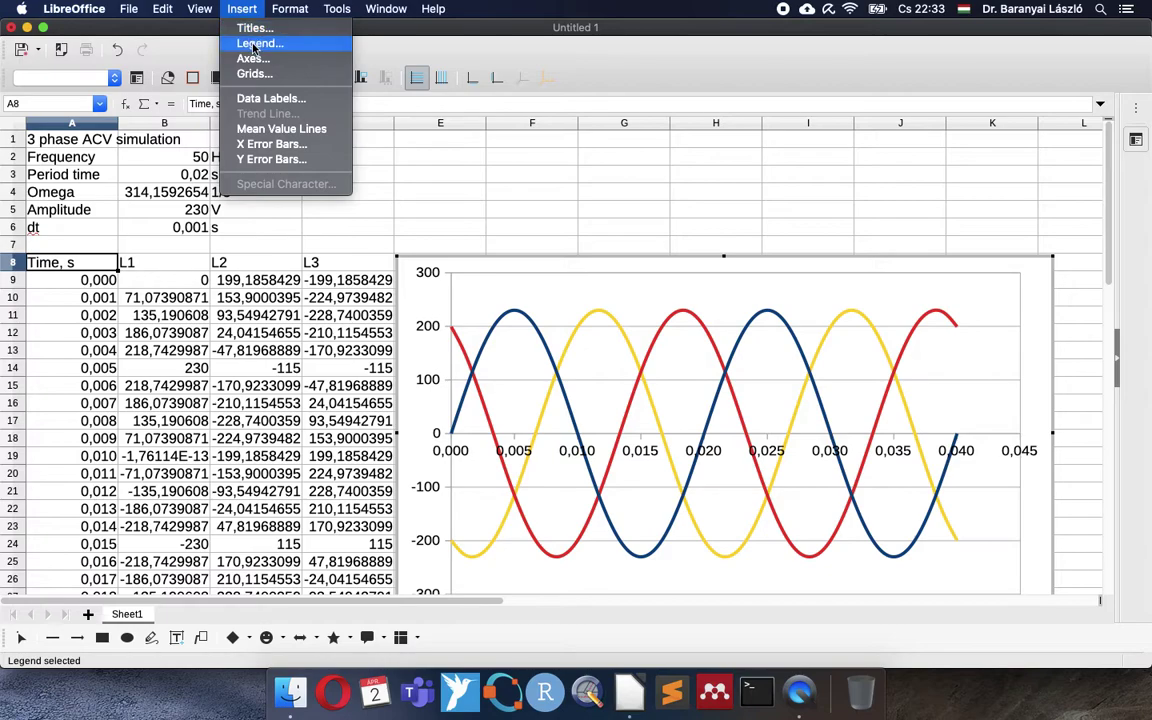
pyautogui.click(256, 44)
pyautogui.click(487, 296)
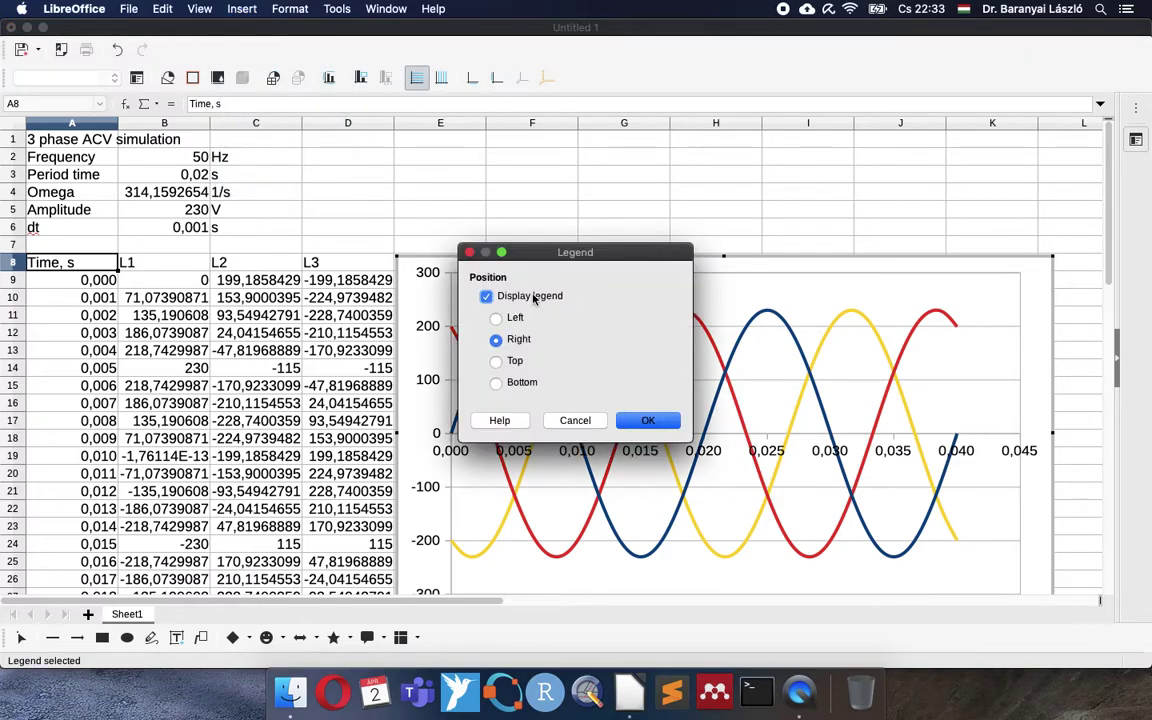
pyautogui.click(496, 361)
pyautogui.click(638, 421)
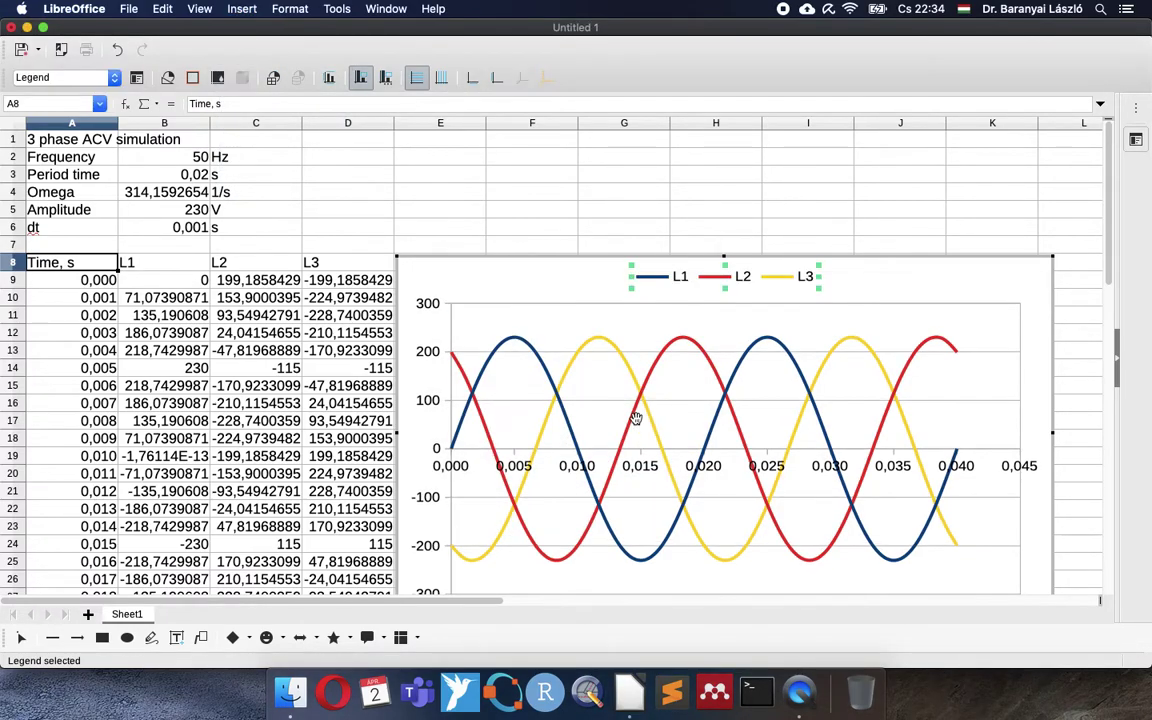
# Set the chart's X axis maximum to a fixed 0,04 instead of automatic.
pyautogui.click(899, 474)
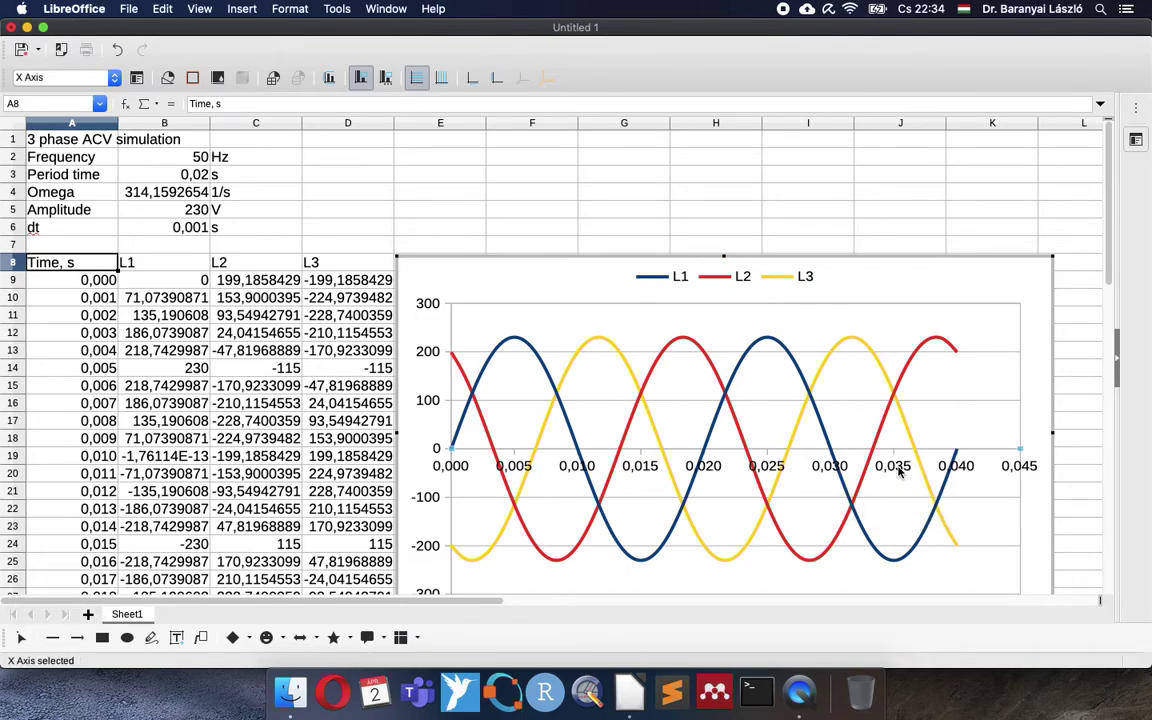
pyautogui.doubleClick(899, 474)
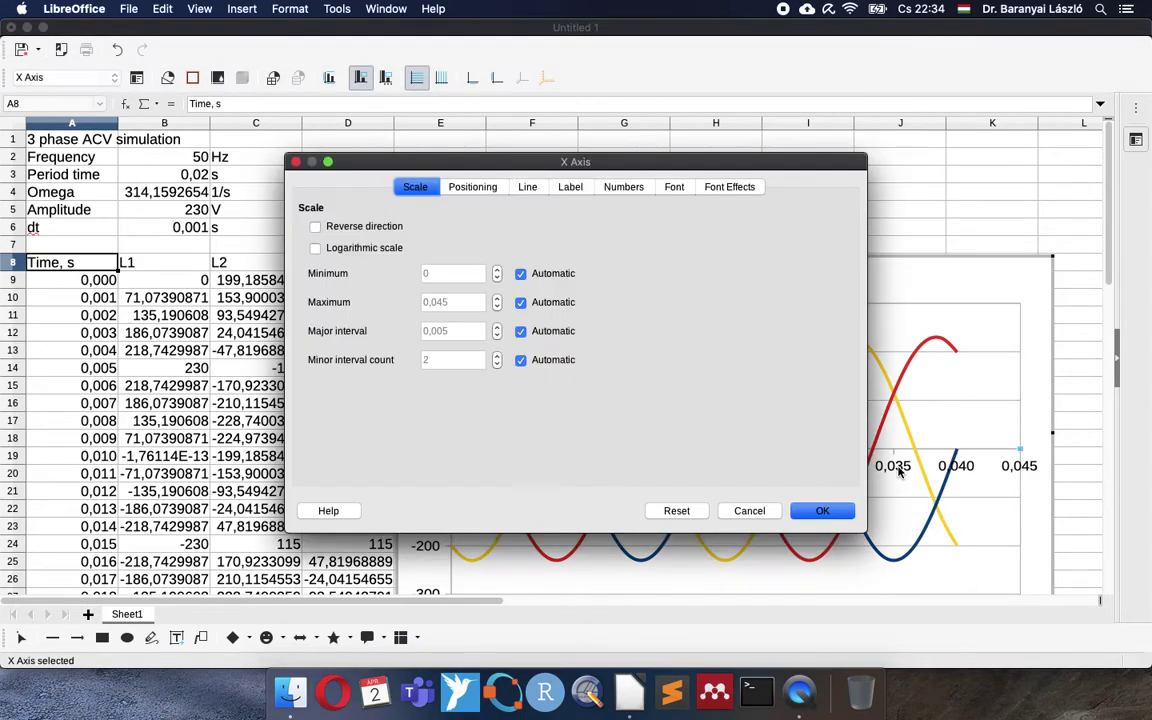
pyautogui.click(519, 303)
pyautogui.click(455, 302)
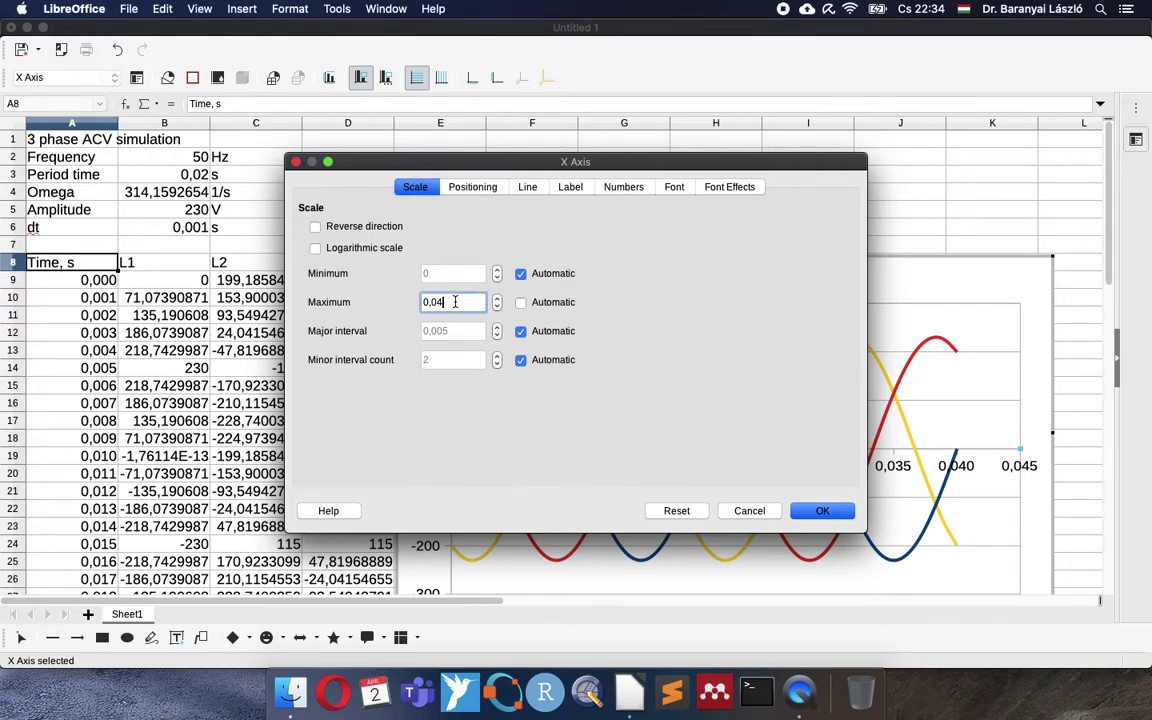
pyautogui.click(818, 510)
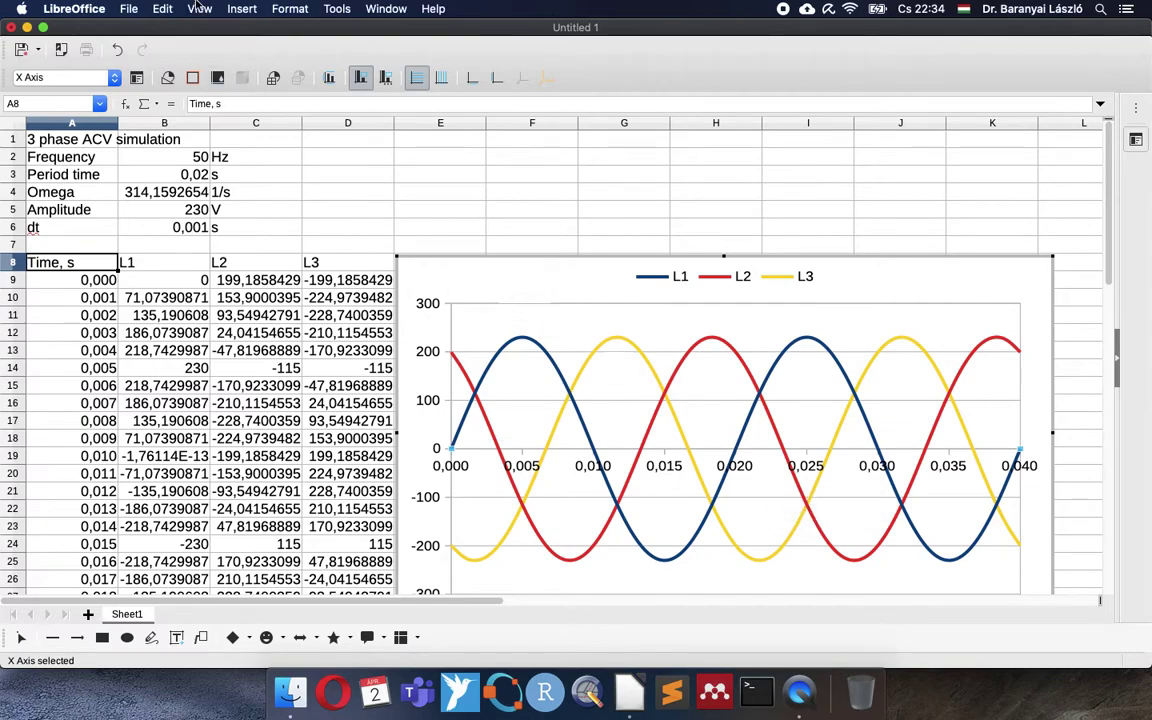
# Add the axis titles "Time, s" for X and "Voltage, V" for Y to the chart.
pyautogui.click(241, 12)
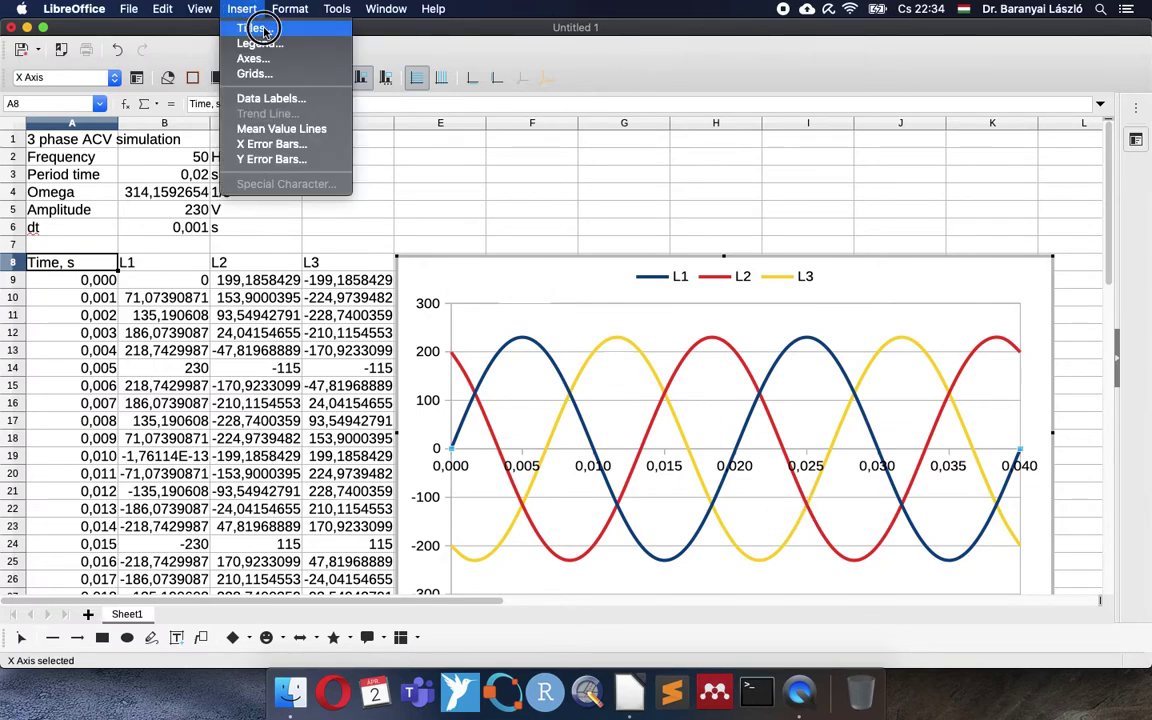
pyautogui.click(264, 29)
pyautogui.click(546, 302)
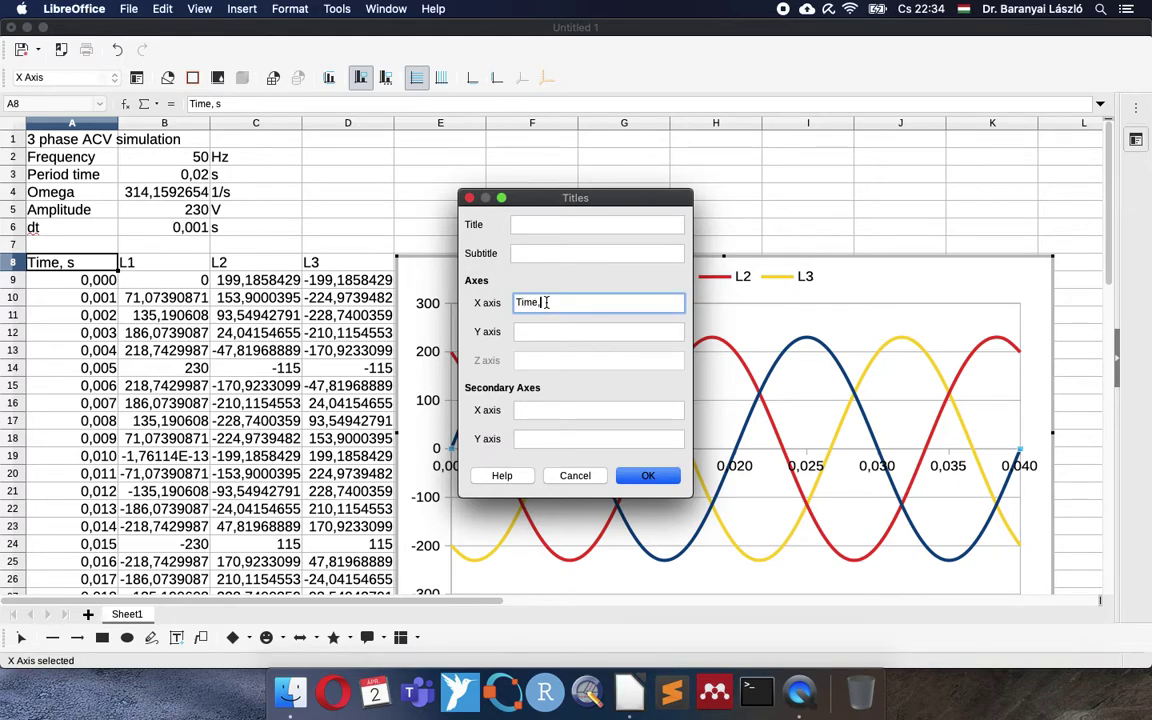
pyautogui.press('Tab')
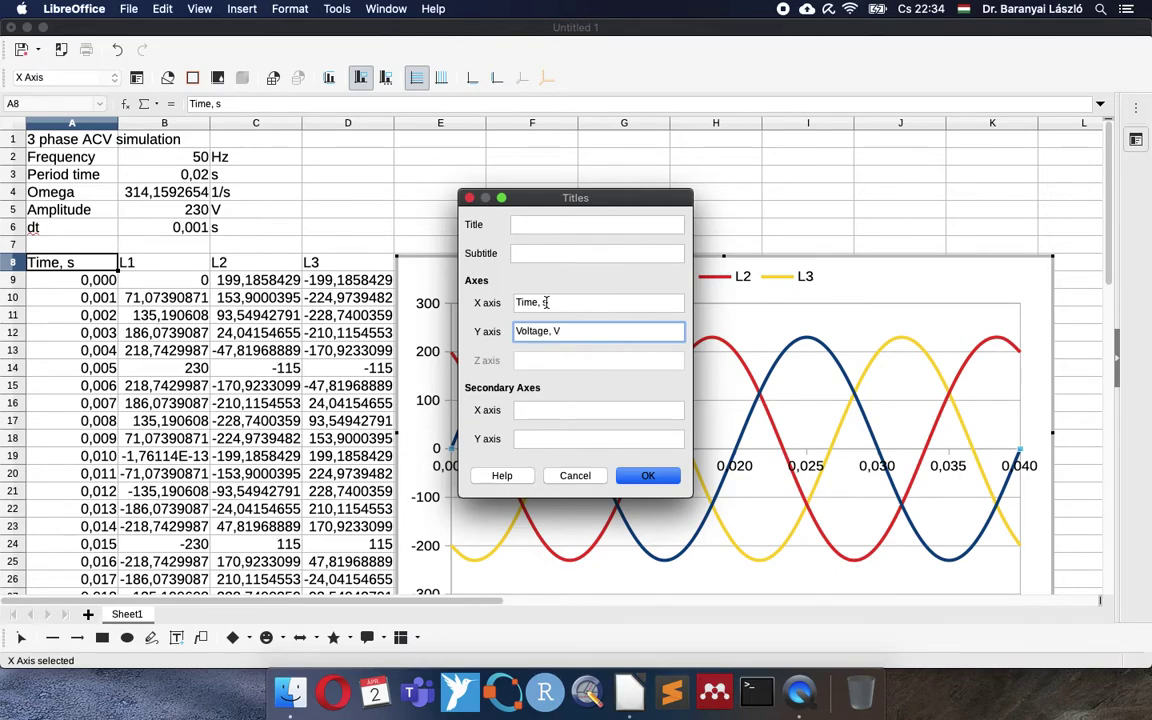
pyautogui.press('Return')
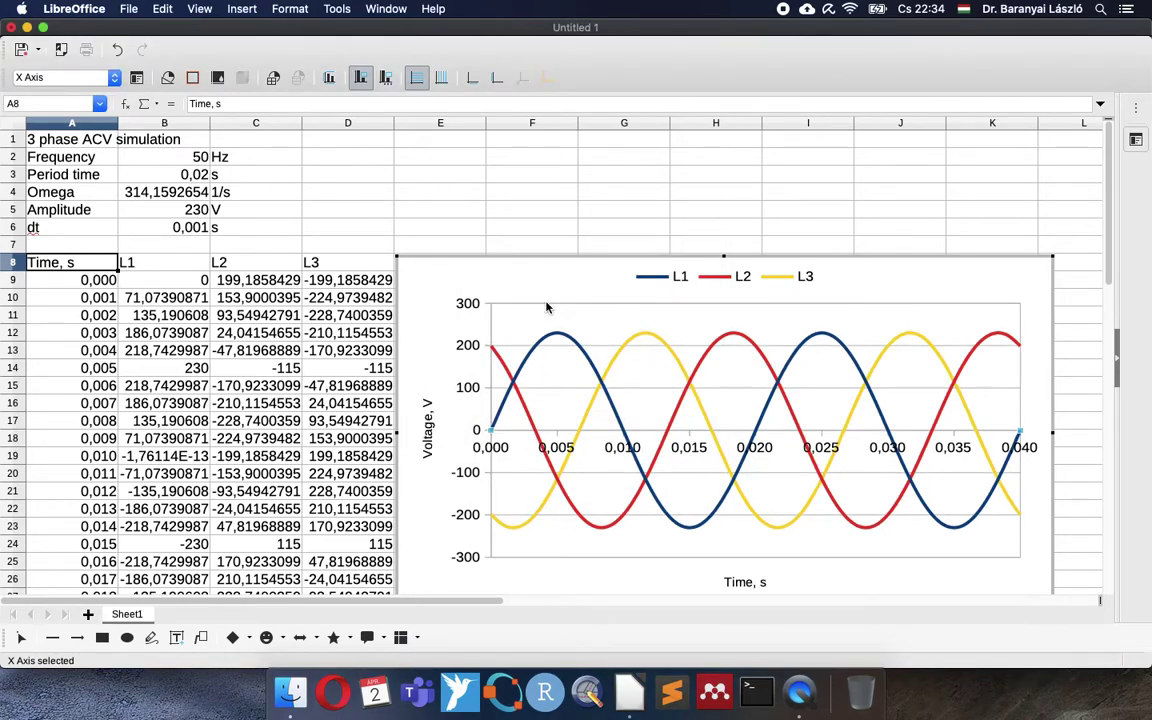
# Move the voltage chart so its upper corner starts near H2, and reduce its height to about 7.8 cm.
pyautogui.click(553, 243)
pyautogui.moveTo(628, 285); pyautogui.dragTo(913, 190)
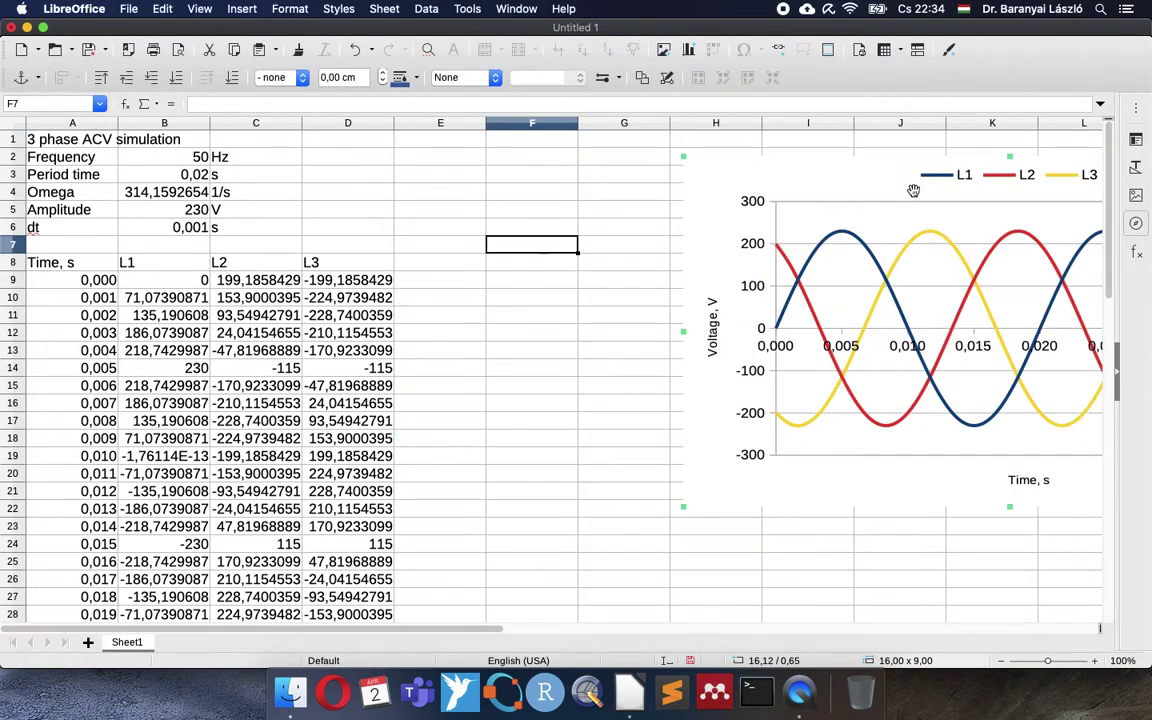
pyautogui.scroll(-1, 850, 225)
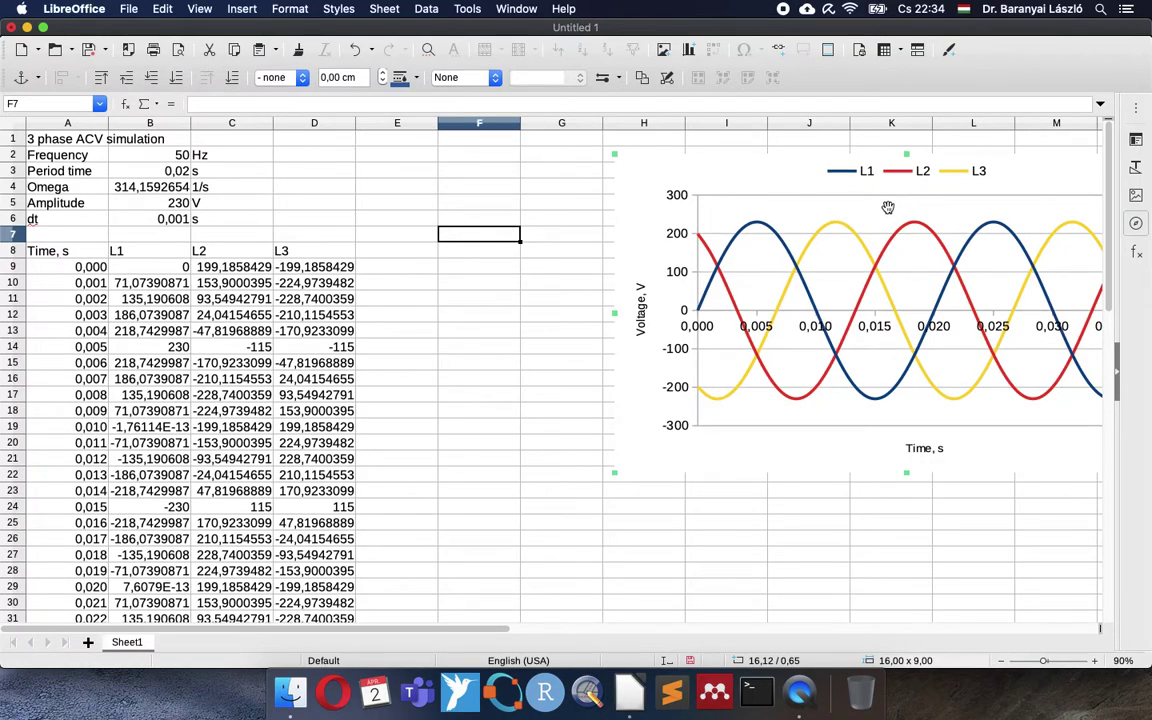
pyautogui.scroll(-1, 836, 231)
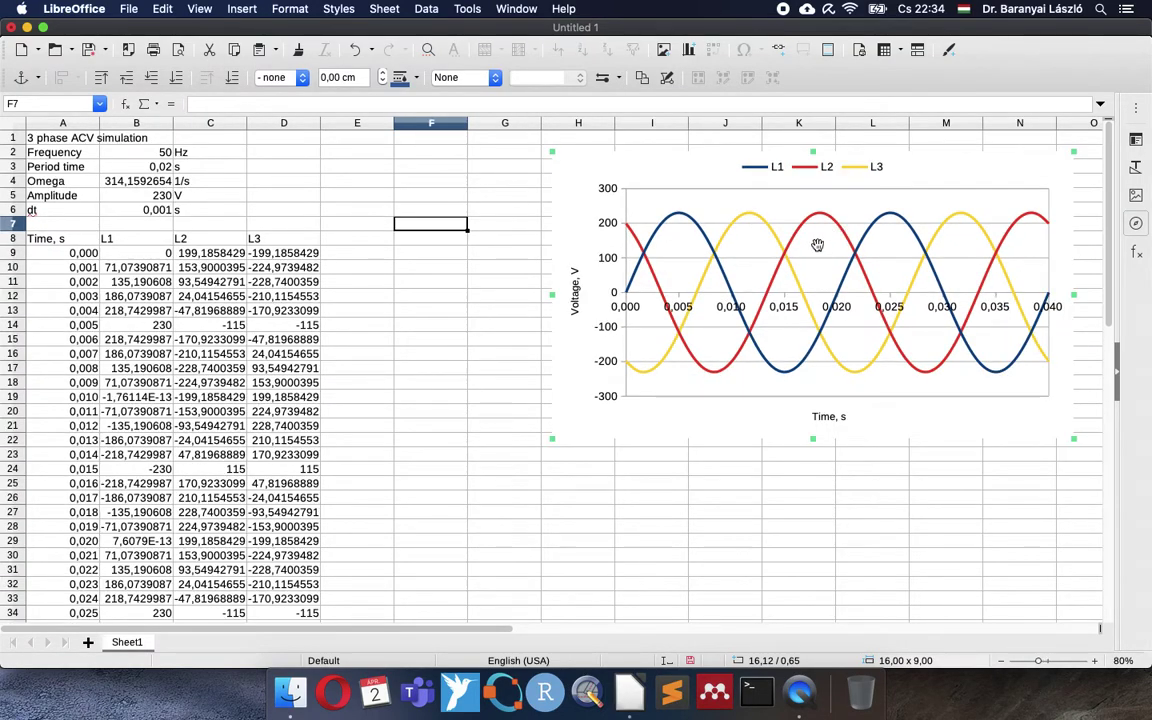
pyautogui.moveTo(812, 440); pyautogui.dragTo(810, 398)
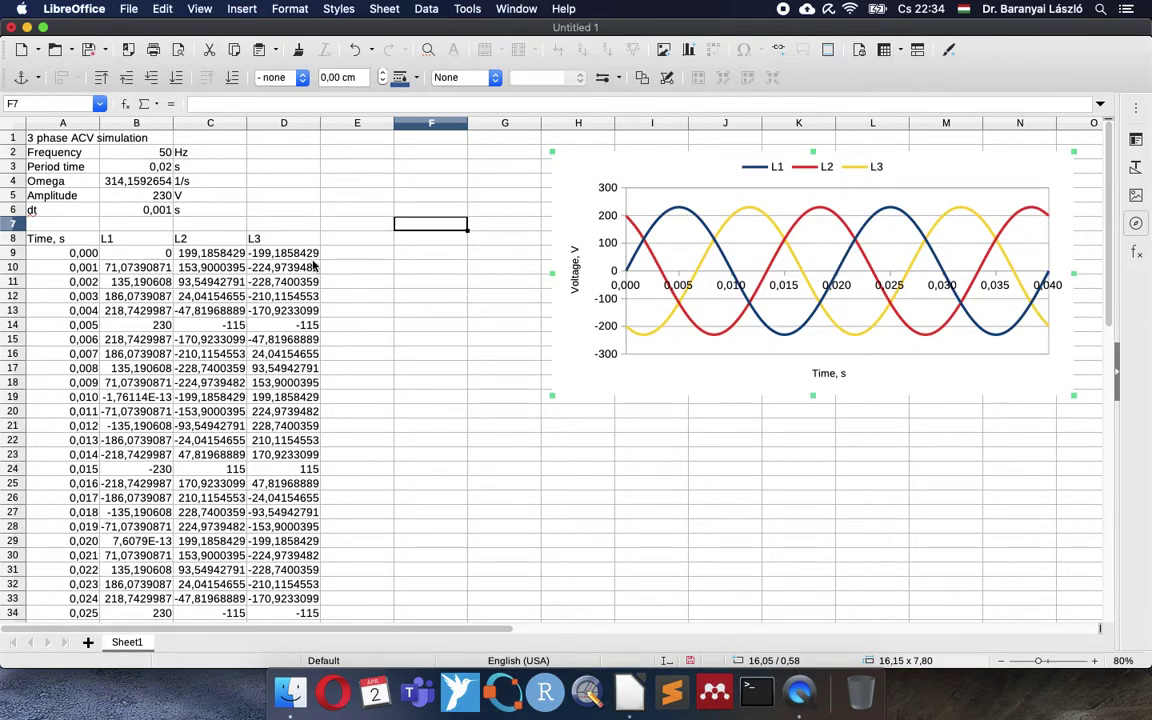
# Enter the column headers L1-L2, L2-L3 and L3-L1 in cells E8, F8 and G8.
pyautogui.click(345, 238)
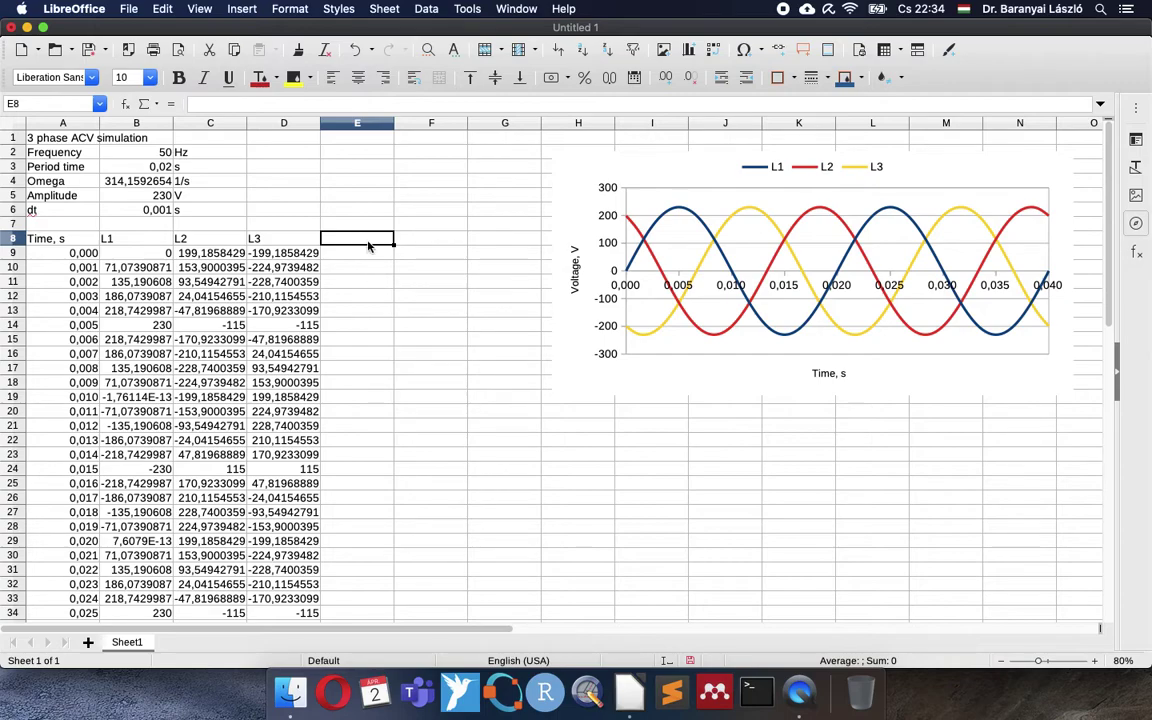
pyautogui.write('L1-L2')
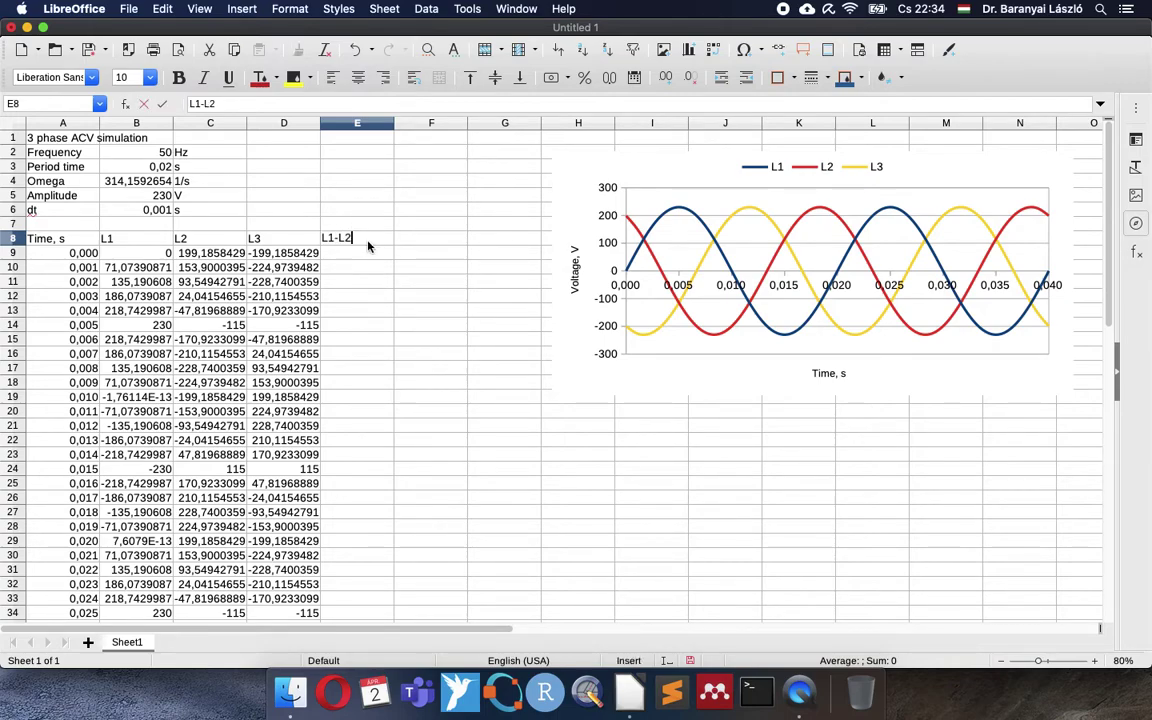
pyautogui.press('Tab')
pyautogui.write('L2-')
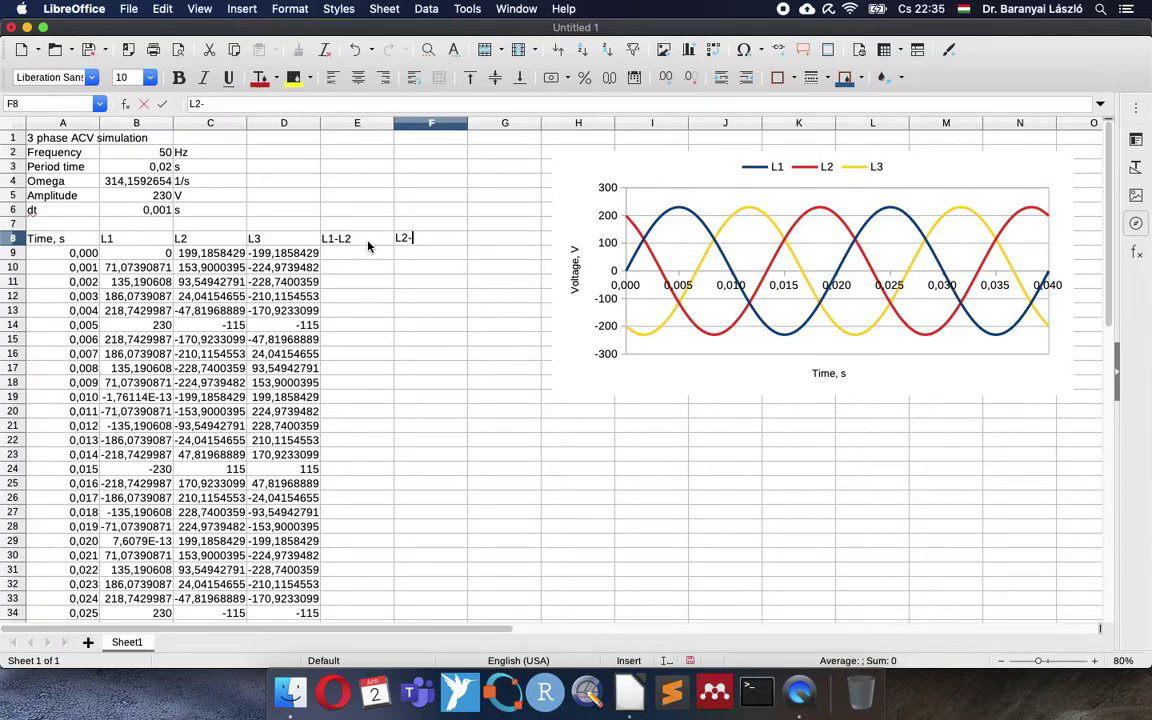
pyautogui.write('L3')
pyautogui.press('Tab')
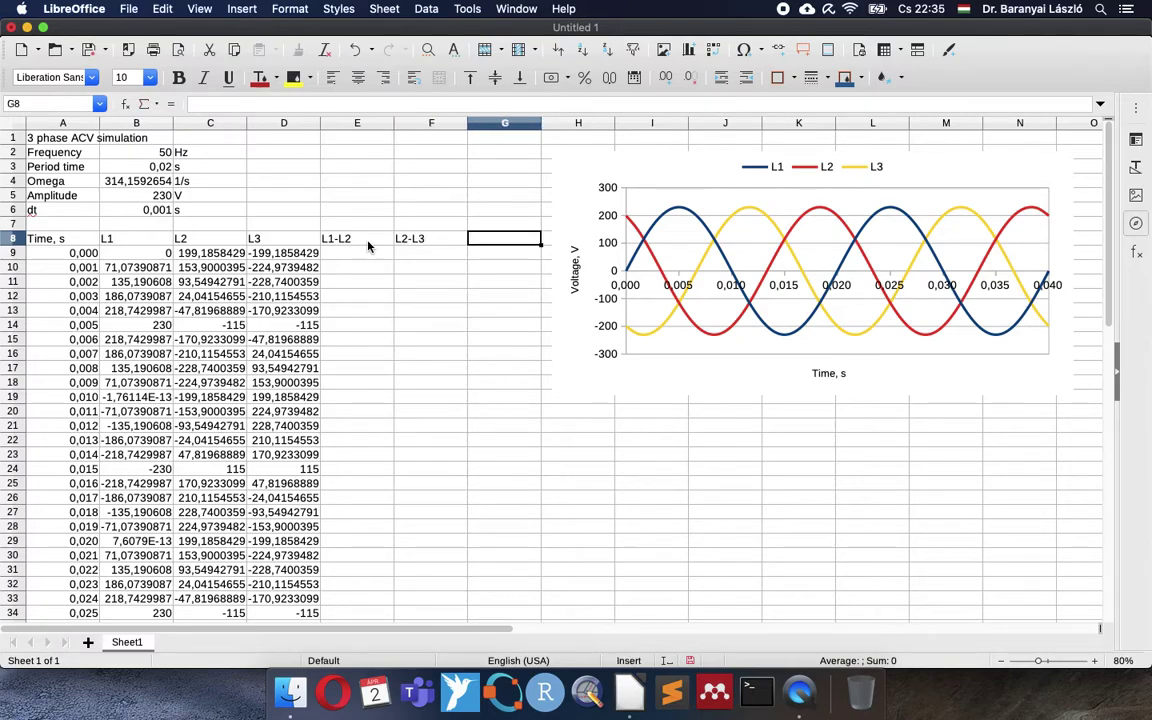
pyautogui.write('L3-L')
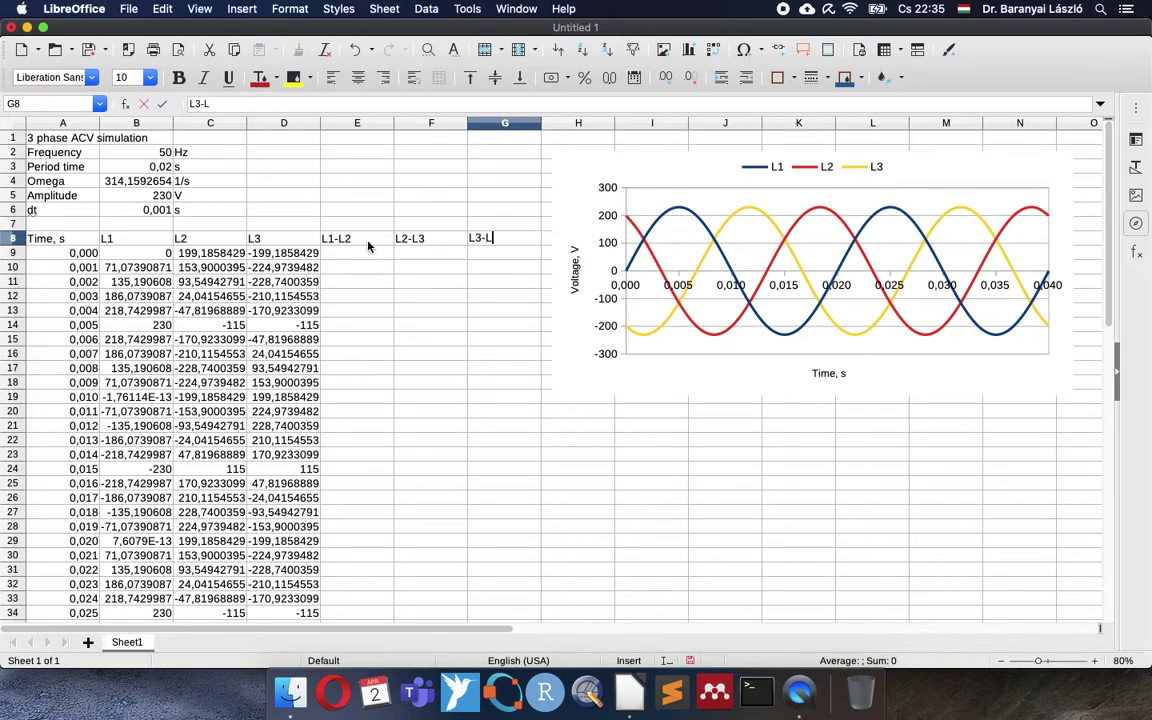
pyautogui.write('1')
pyautogui.press('Return')
# Enter the L1-L2 difference formula =B9-C9 in cell E9.
pyautogui.write('=')
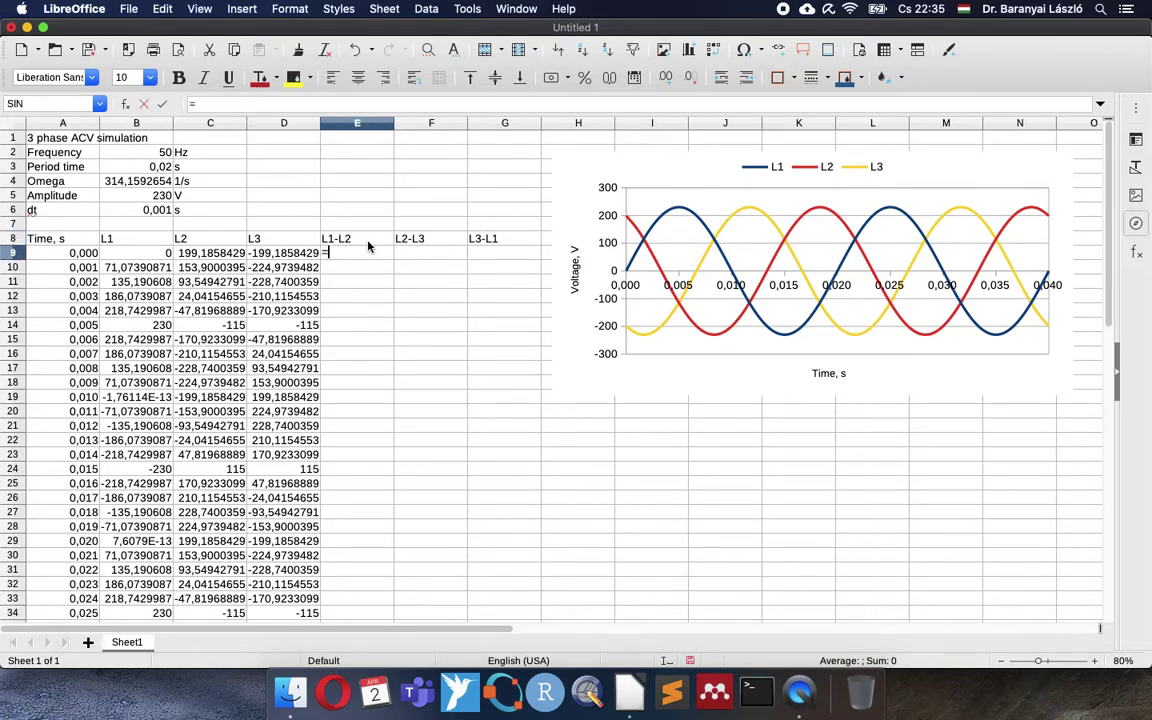
pyautogui.click(138, 256)
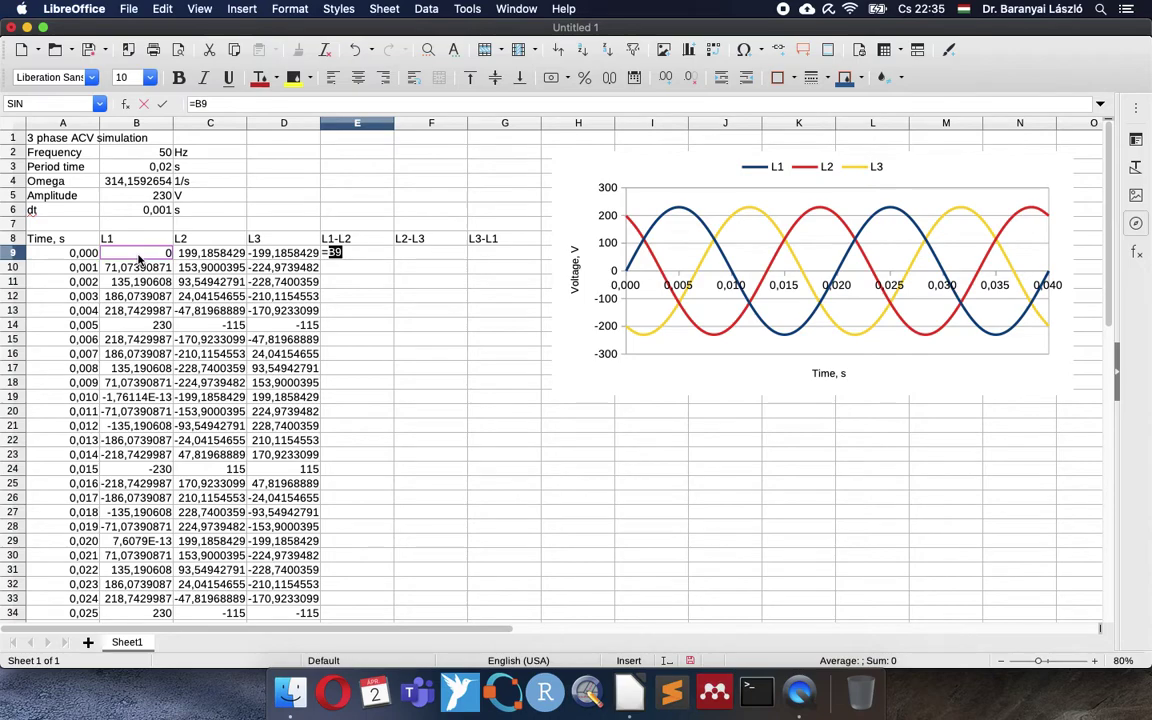
pyautogui.write('-')
pyautogui.click(197, 256)
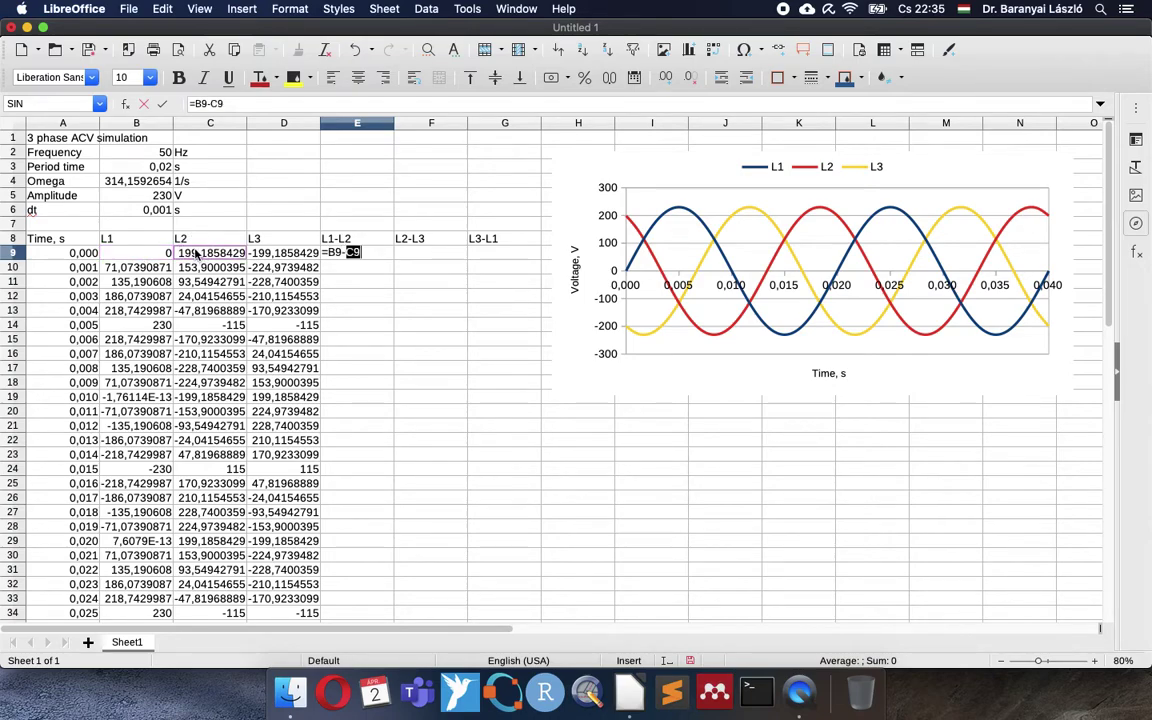
pyautogui.press('Return')
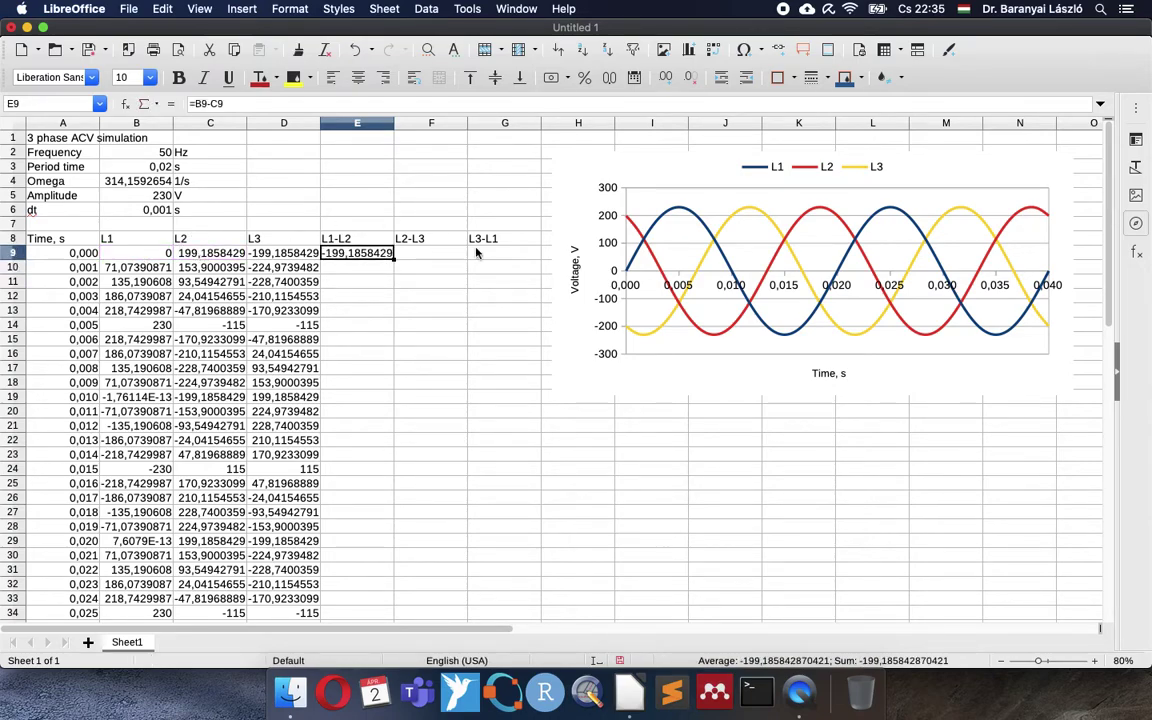
# Enter the L2-L3 difference formula =C9-D9 in cell F9.
pyautogui.click(451, 259)
pyautogui.write('=')
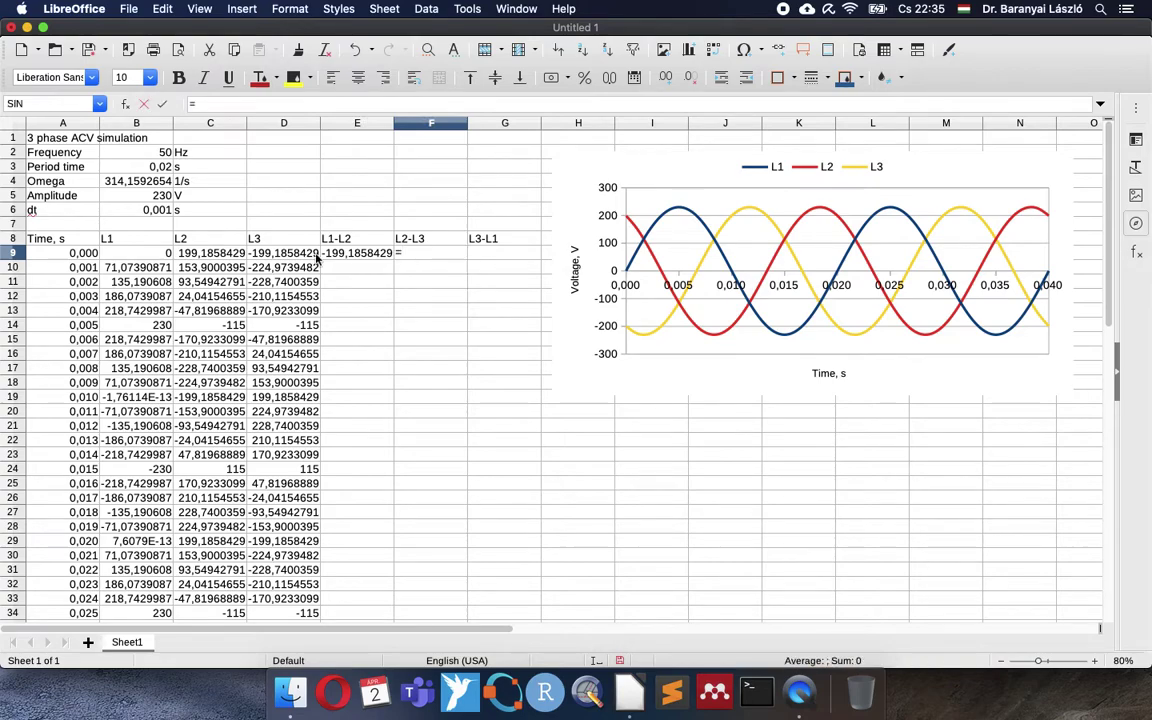
pyautogui.click(222, 255)
pyautogui.write('-')
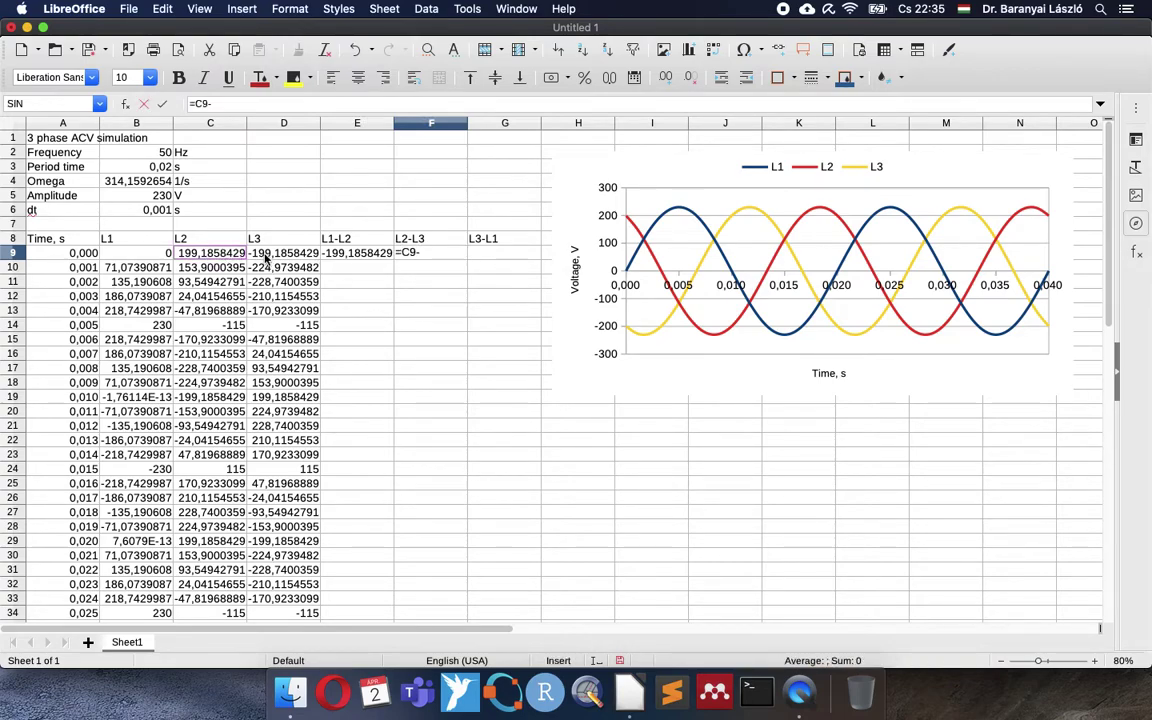
pyautogui.click(266, 258)
pyautogui.press('Return')
# Enter the L3-L1 difference formula =D9-B9 in cell G9.
pyautogui.press('Up')
pyautogui.press('Right')
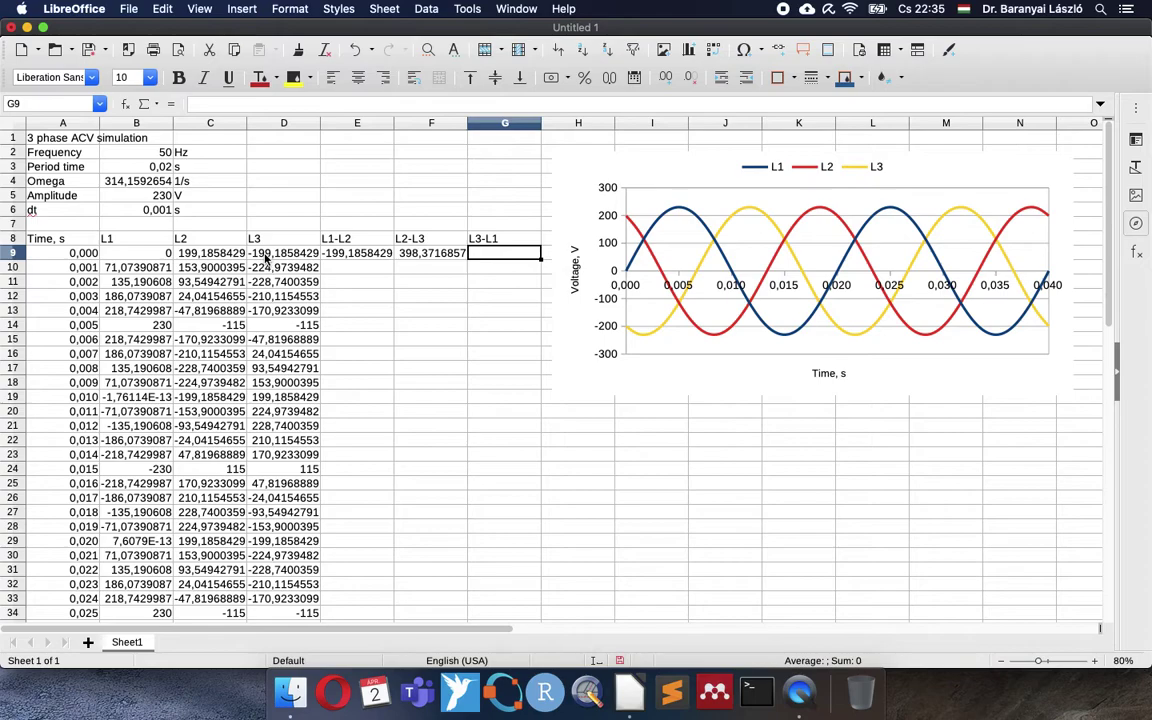
pyautogui.write('=')
pyautogui.click(270, 259)
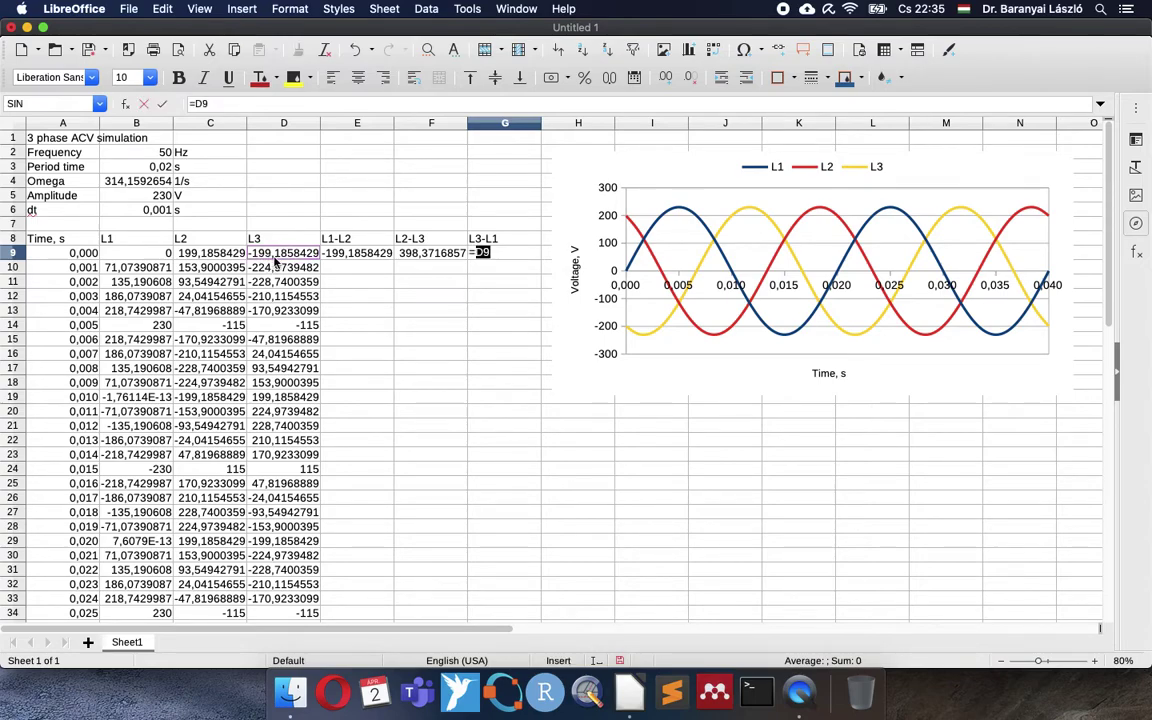
pyautogui.write('-')
pyautogui.click(161, 256)
pyautogui.press('Return')
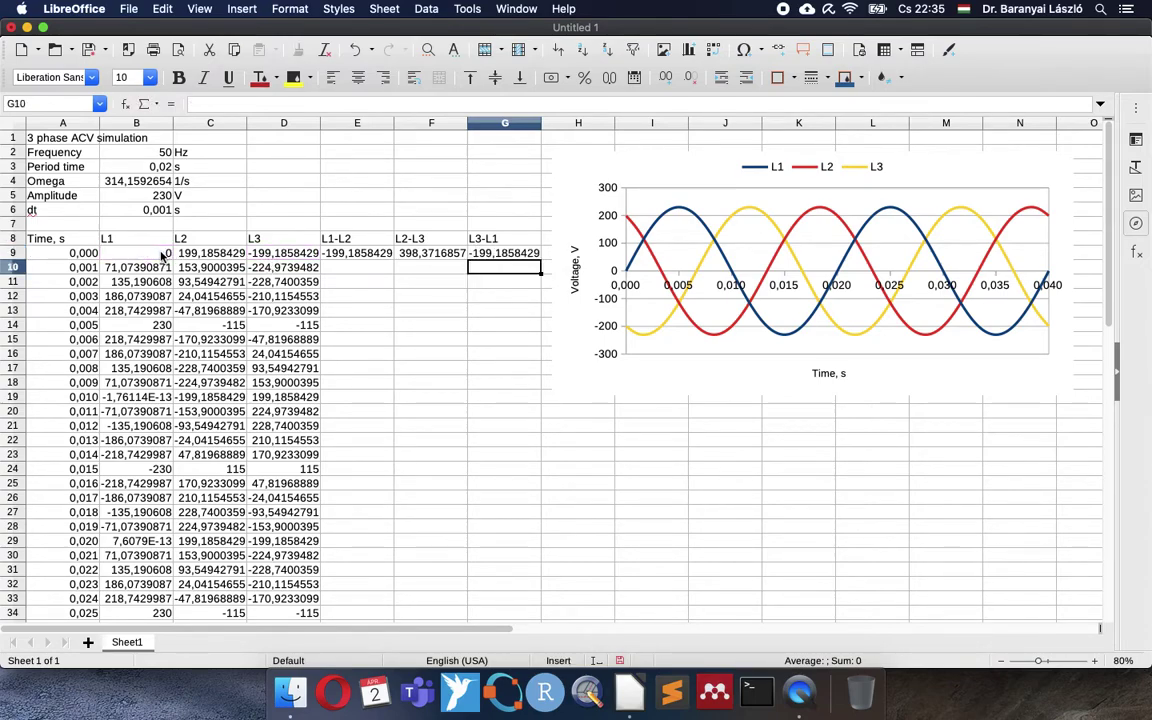
# Fill the three difference formulas in E9:G9 down to row 49.
pyautogui.press('Up')
pyautogui.hotkey('shift', 'Left')
pyautogui.hotkey('shift', 'Left')
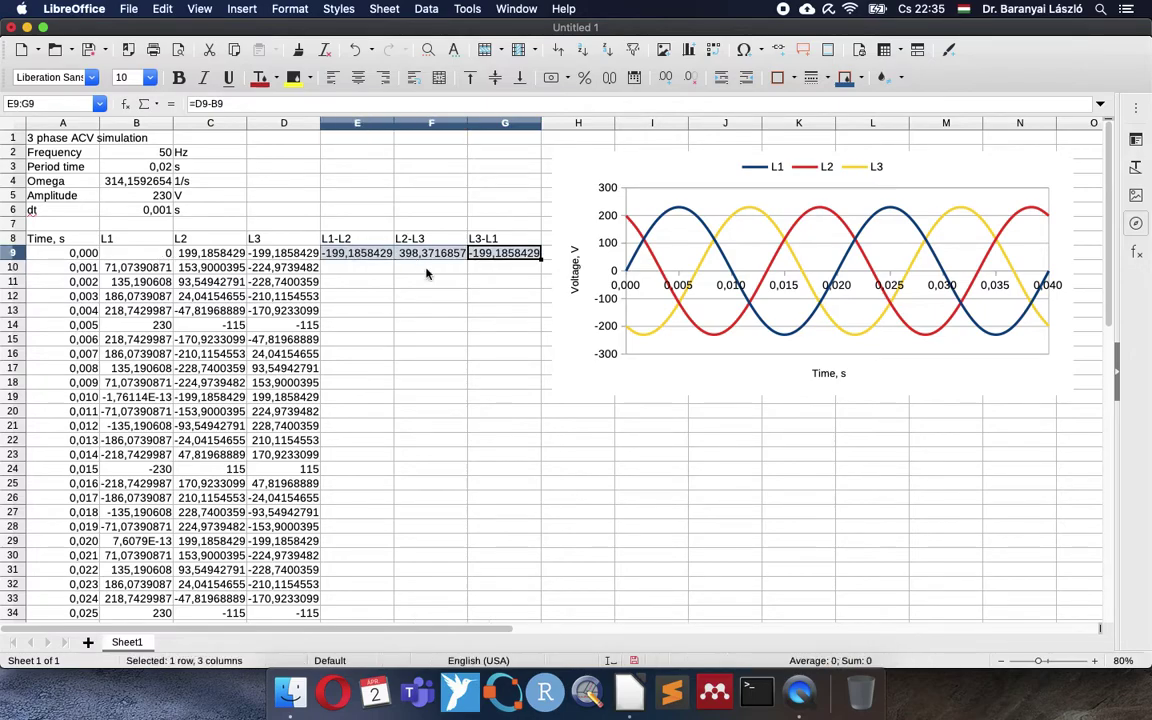
pyautogui.doubleClick(541, 259)
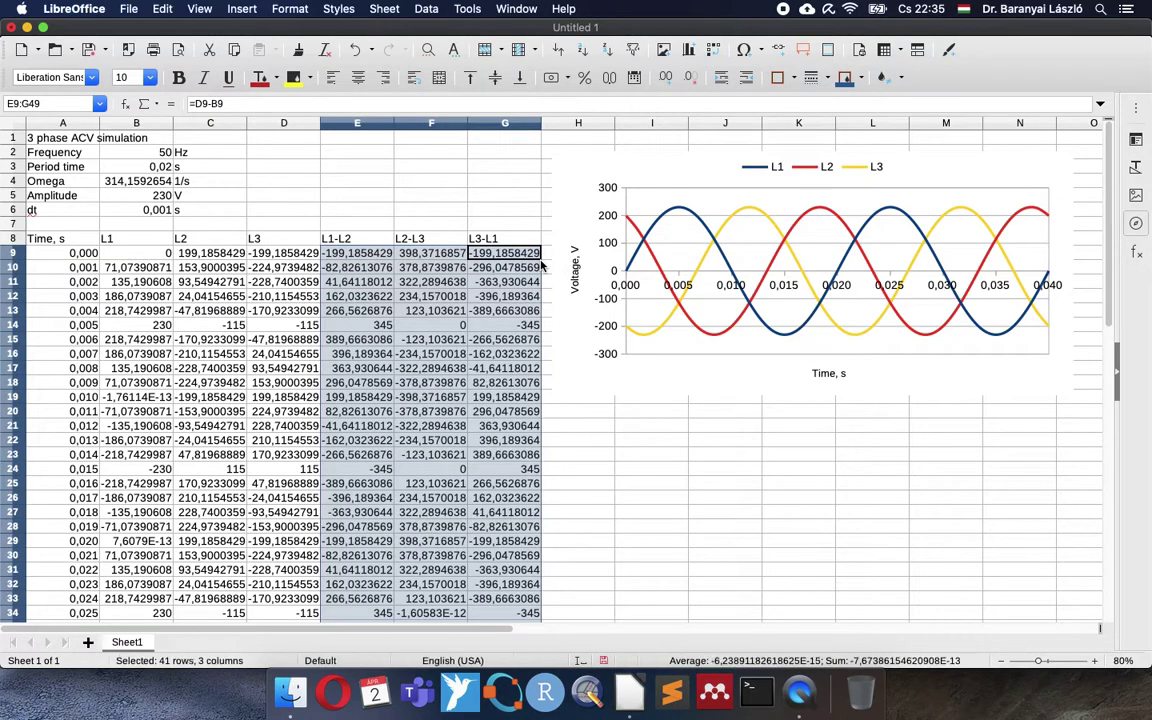
# Create an XY (Scatter) chart from A8:A49 and E8:G49, using Lines Only with the Smooth line type.
pyautogui.click(62, 240)
pyautogui.scroll(-8, 45, 290)
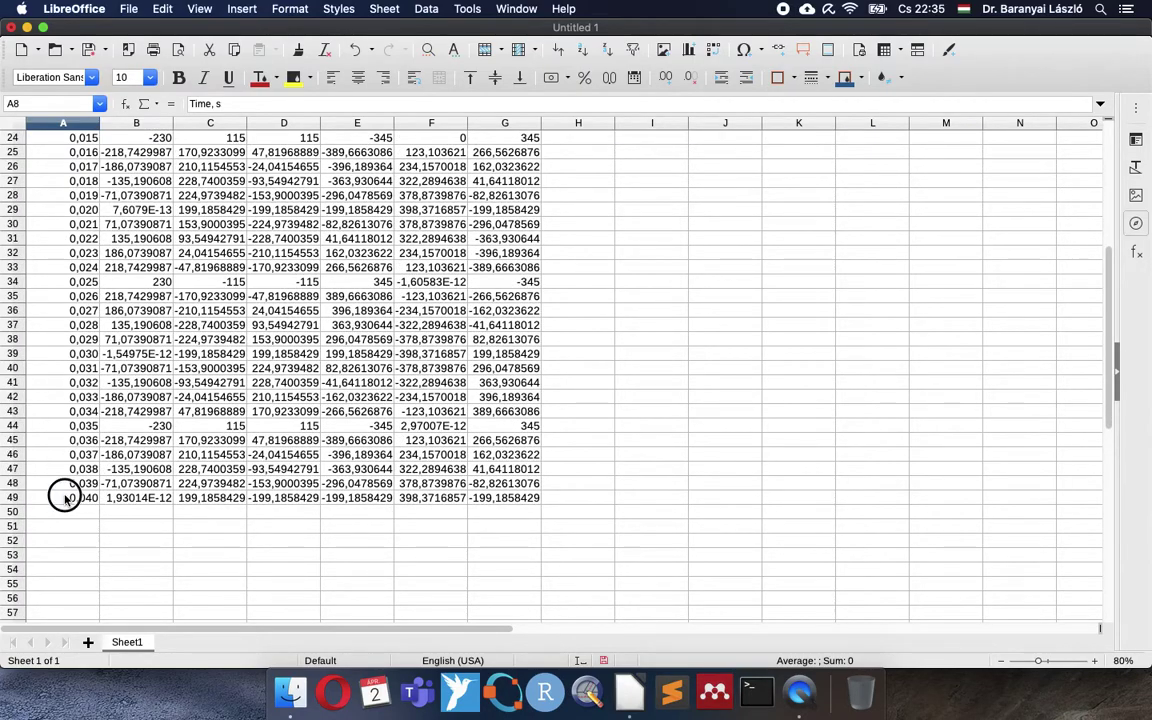
pyautogui.keyDown('shift'); pyautogui.click(65, 497); pyautogui.keyUp('shift')
pyautogui.moveTo(495, 502); pyautogui.dragTo(342, 238)
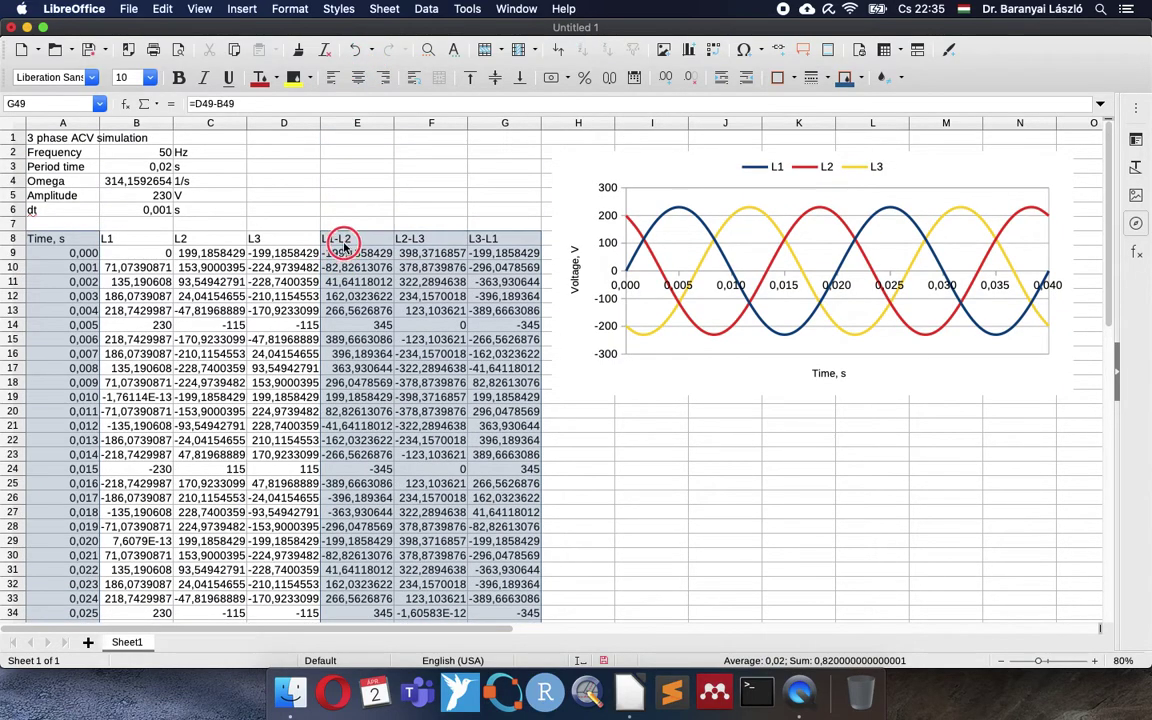
pyautogui.click(688, 49)
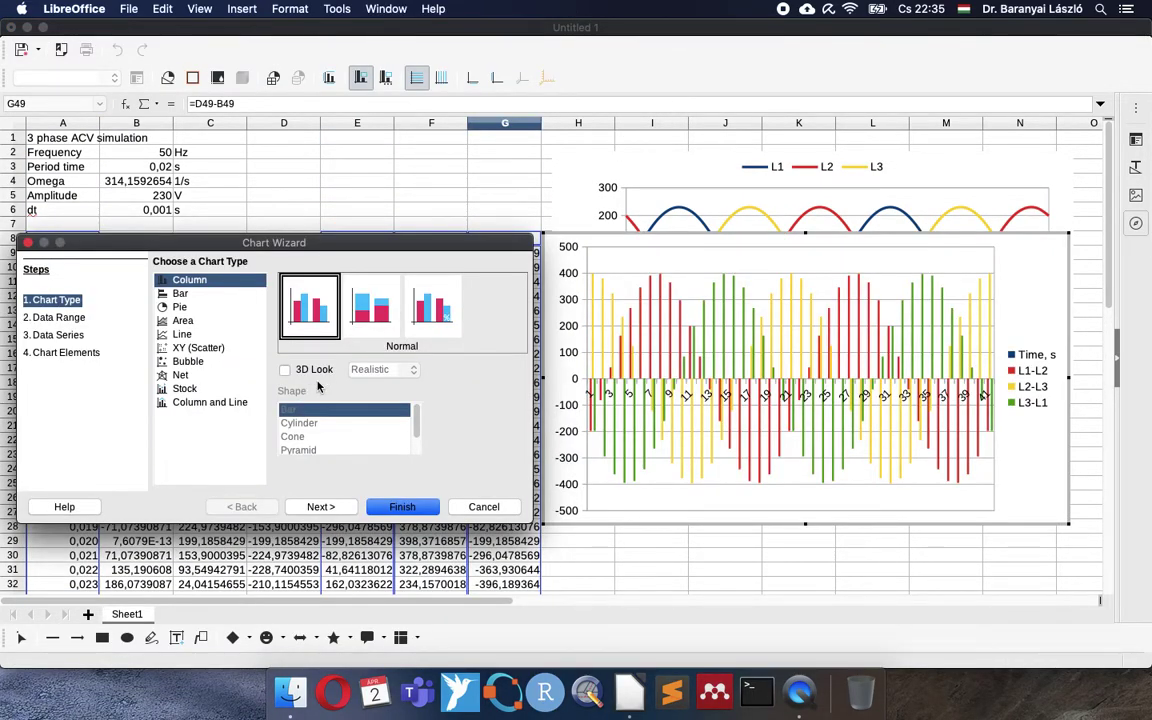
pyautogui.click(192, 347)
pyautogui.click(435, 320)
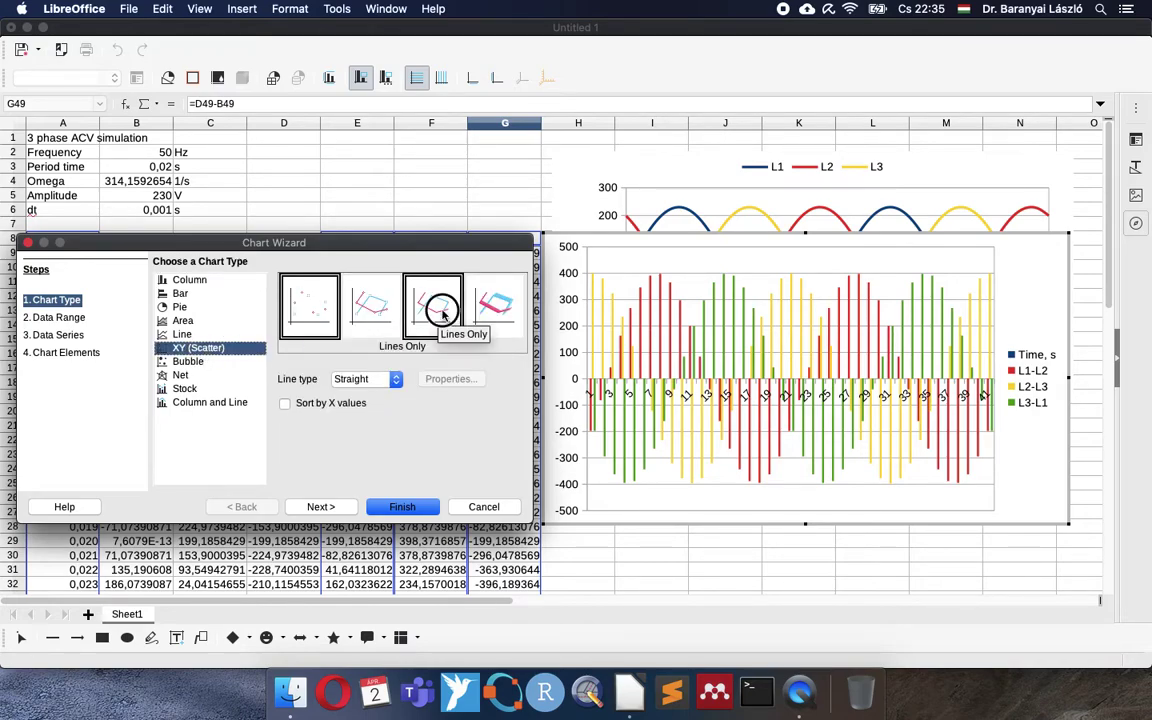
pyautogui.click(435, 321)
pyautogui.click(368, 379)
pyautogui.press('Down')
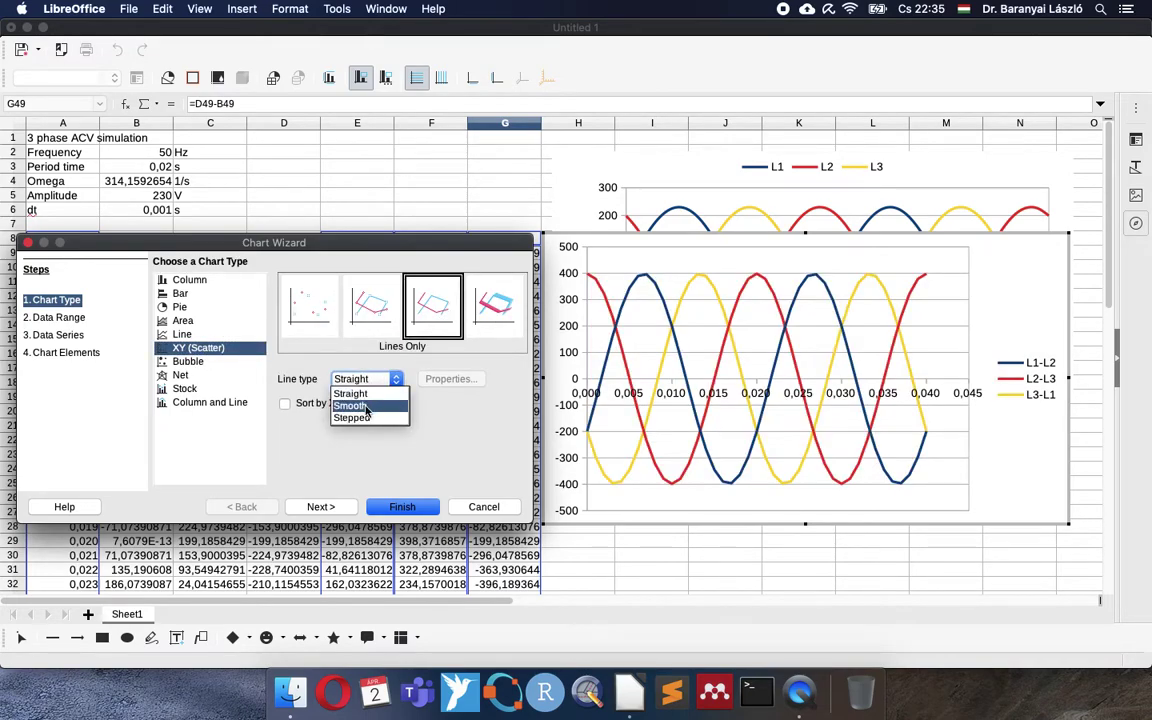
pyautogui.press('Return')
pyautogui.click(400, 507)
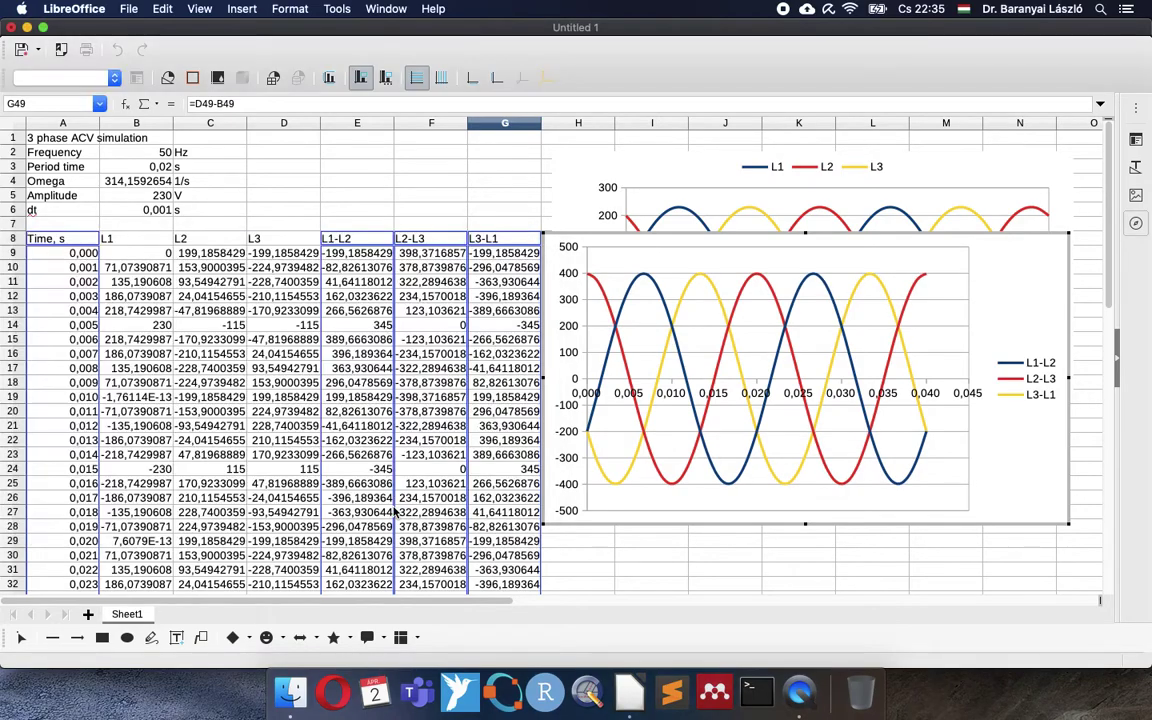
# Delete the legend of the line-to-line voltage chart and reinsert it with the Top position.
pyautogui.click(1024, 388)
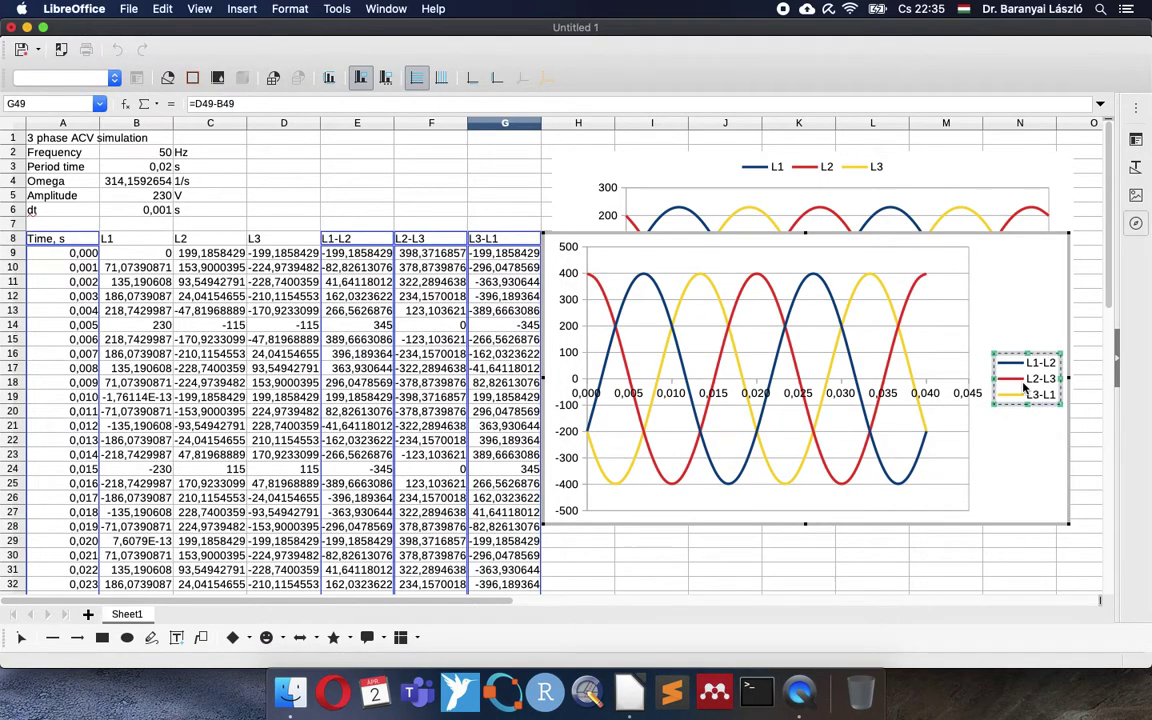
pyautogui.press('Delete')
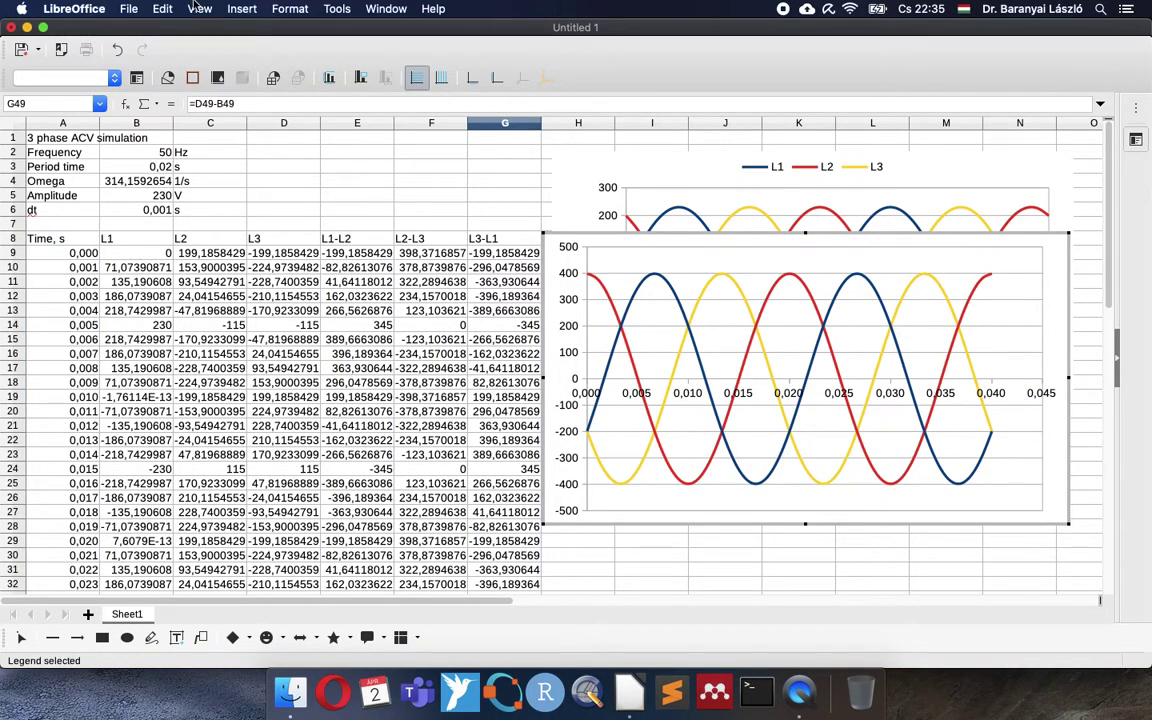
pyautogui.click(241, 10)
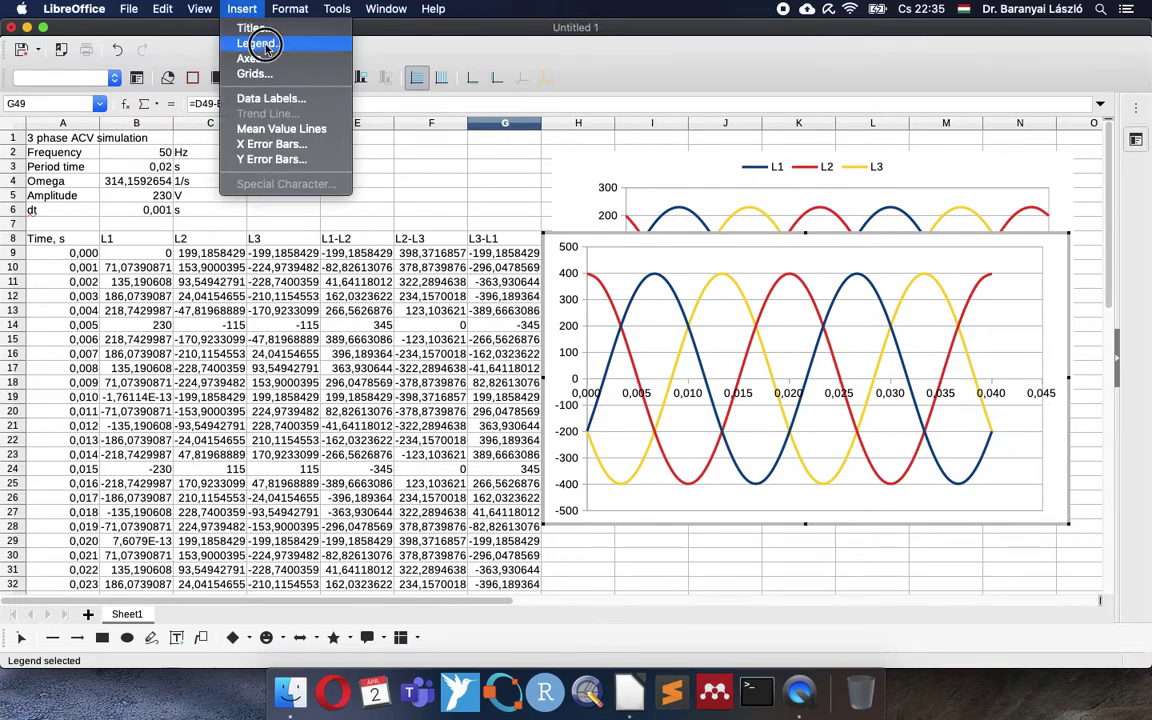
pyautogui.click(257, 42)
pyautogui.click(486, 296)
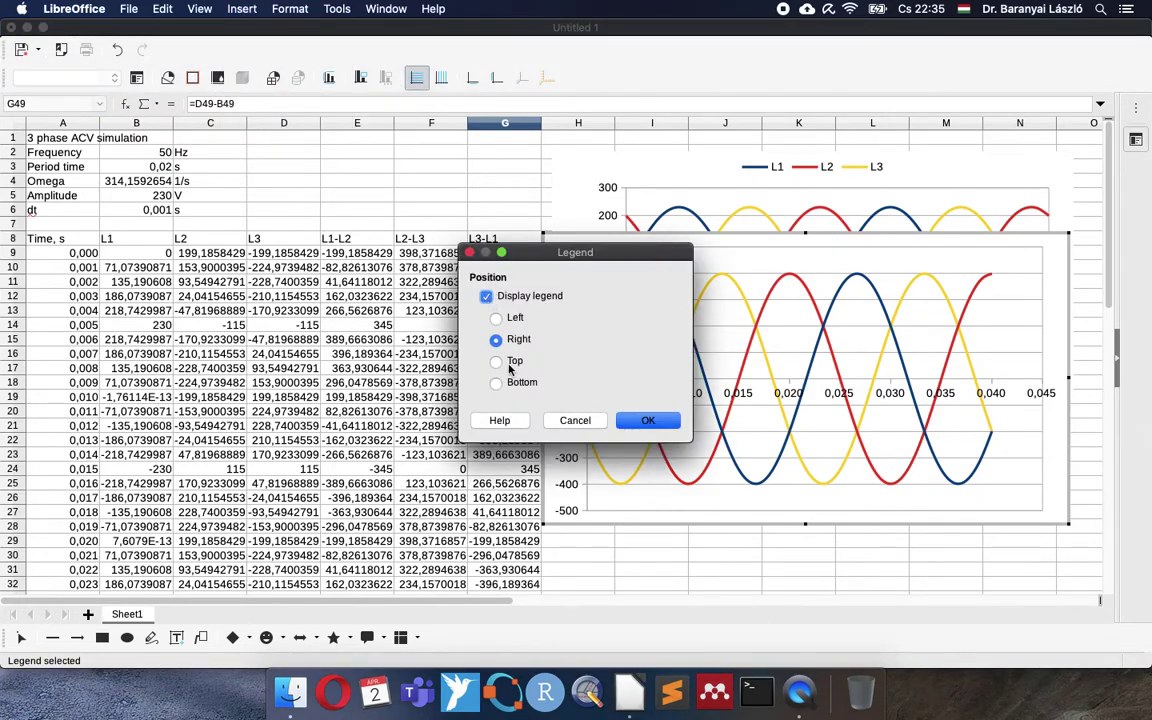
pyautogui.click(656, 420)
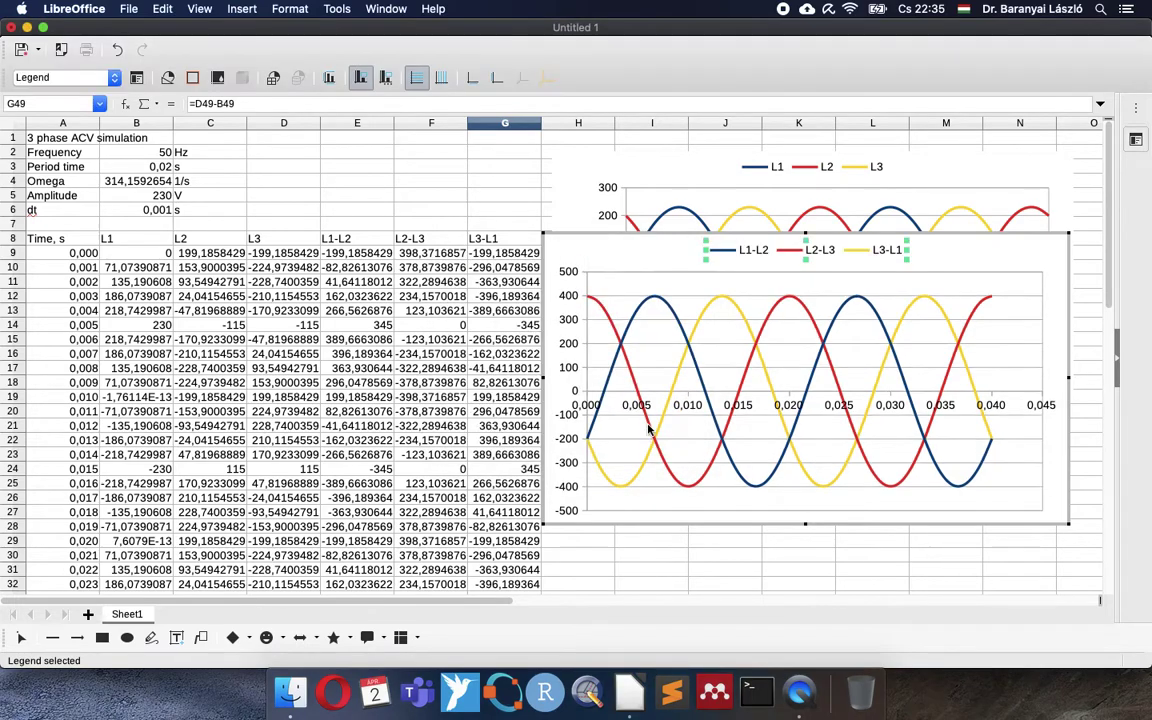
# Set the X axis maximum of the line-to-line voltage chart to a fixed 0,040 instead of automatic.
pyautogui.click(1040, 407)
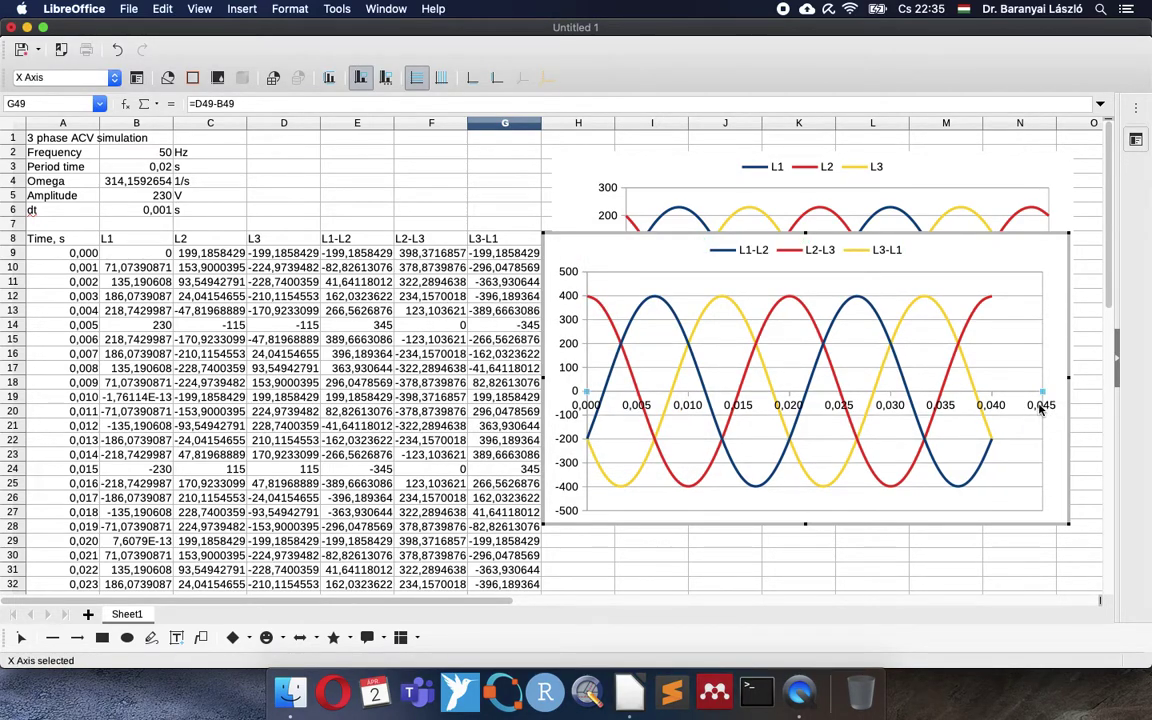
pyautogui.doubleClick(1040, 407)
pyautogui.click(520, 302)
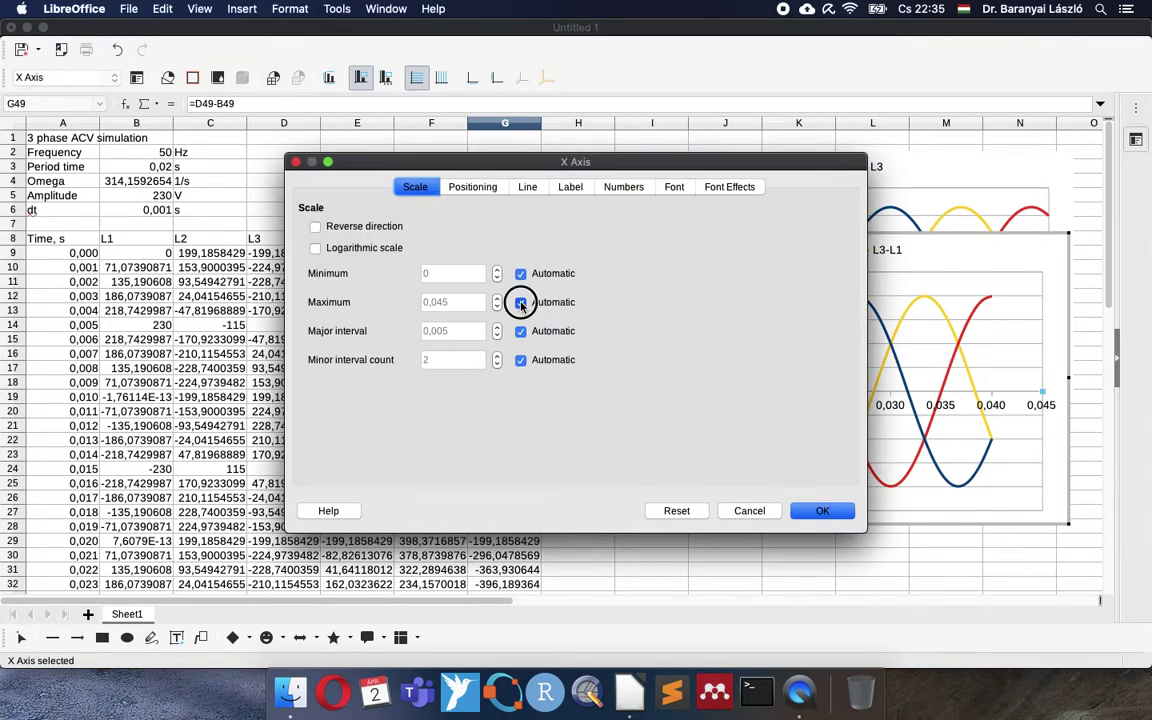
pyautogui.click(460, 302)
pyautogui.press('Return')
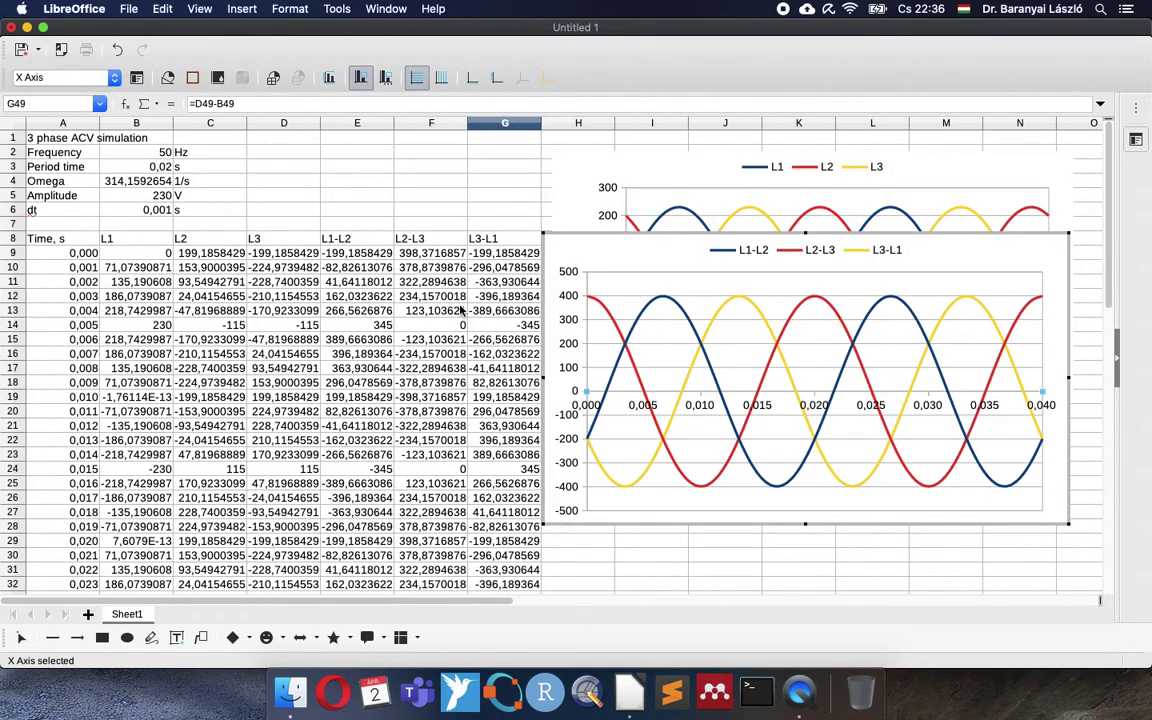
# Add the X axis title "Time, s" and Y axis title "Voltage, V" to the line-to-line chart, and finish editing the chart.
pyautogui.click(241, 9)
pyautogui.click(285, 29)
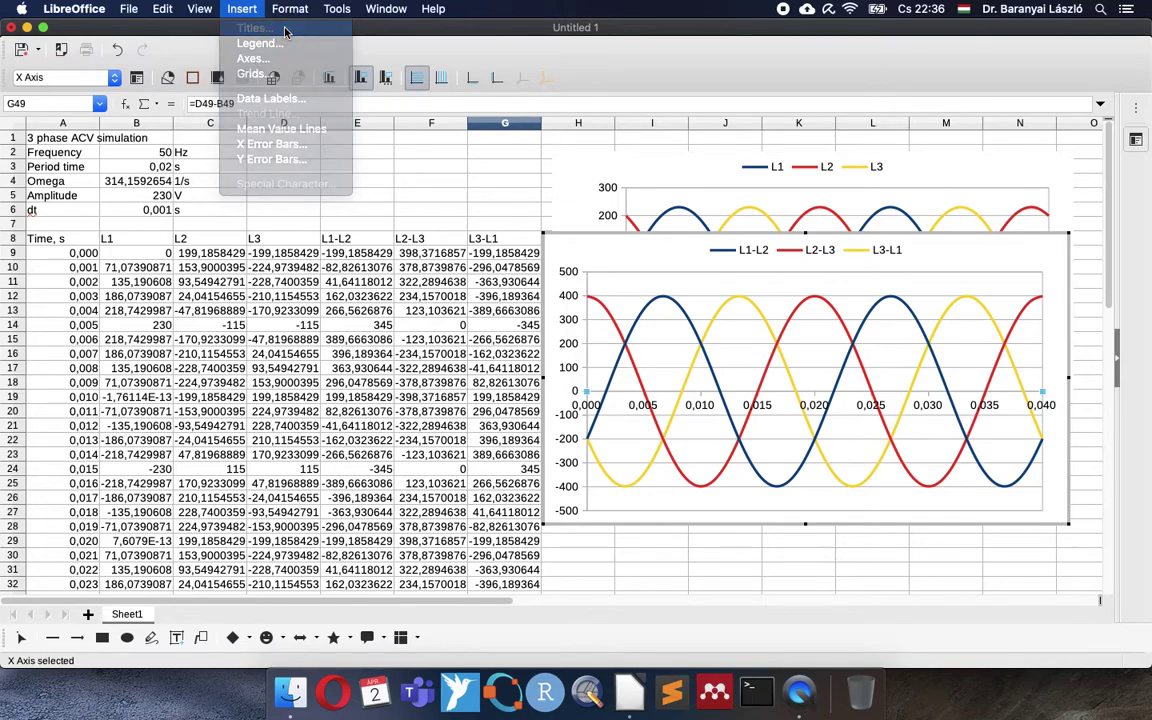
pyautogui.click(542, 303)
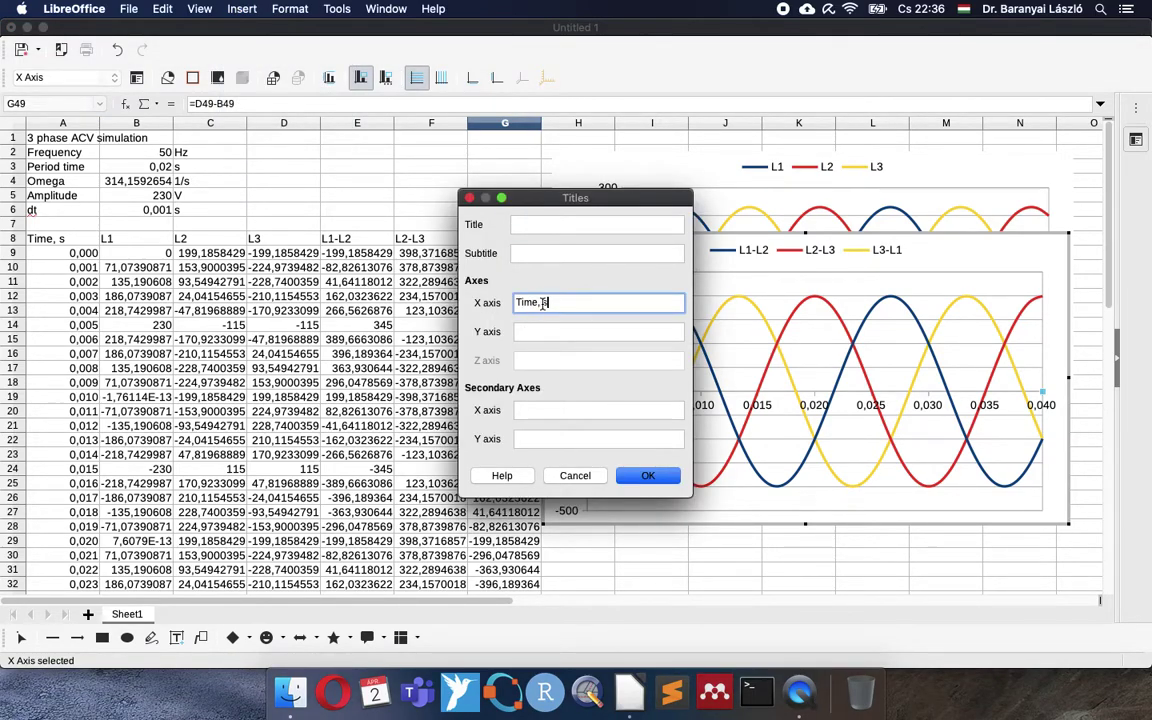
pyautogui.click(547, 330)
pyautogui.write('Voltage, V')
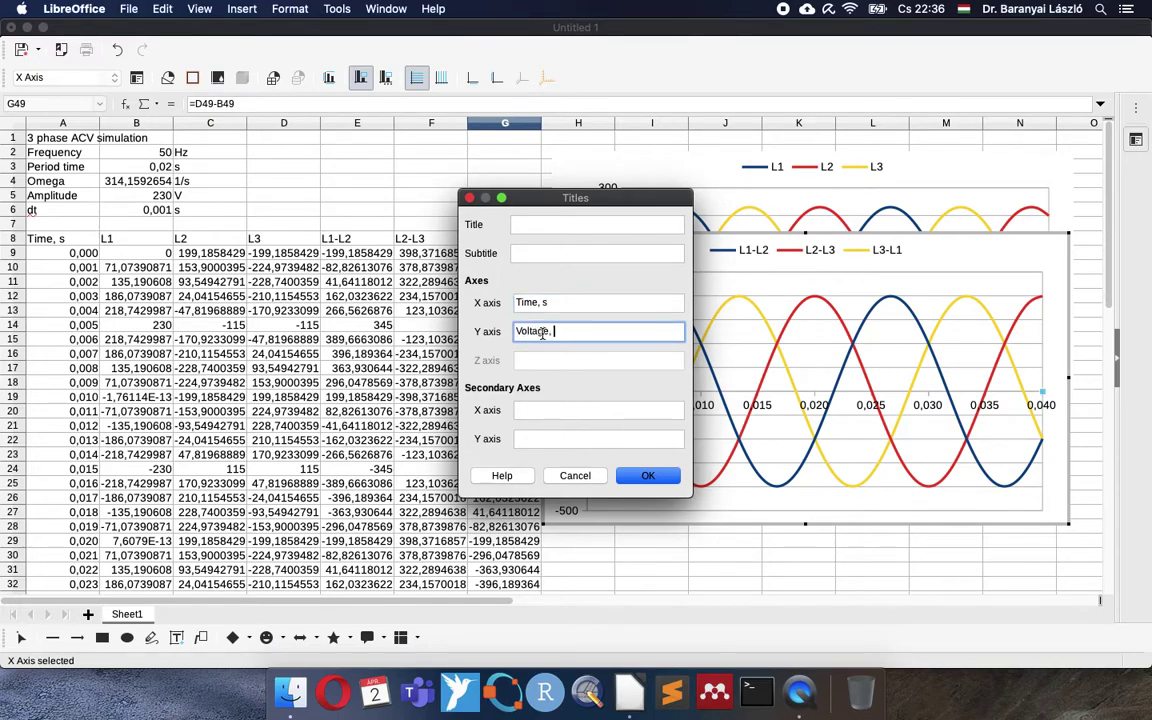
pyautogui.click(662, 476)
pyautogui.click(724, 566)
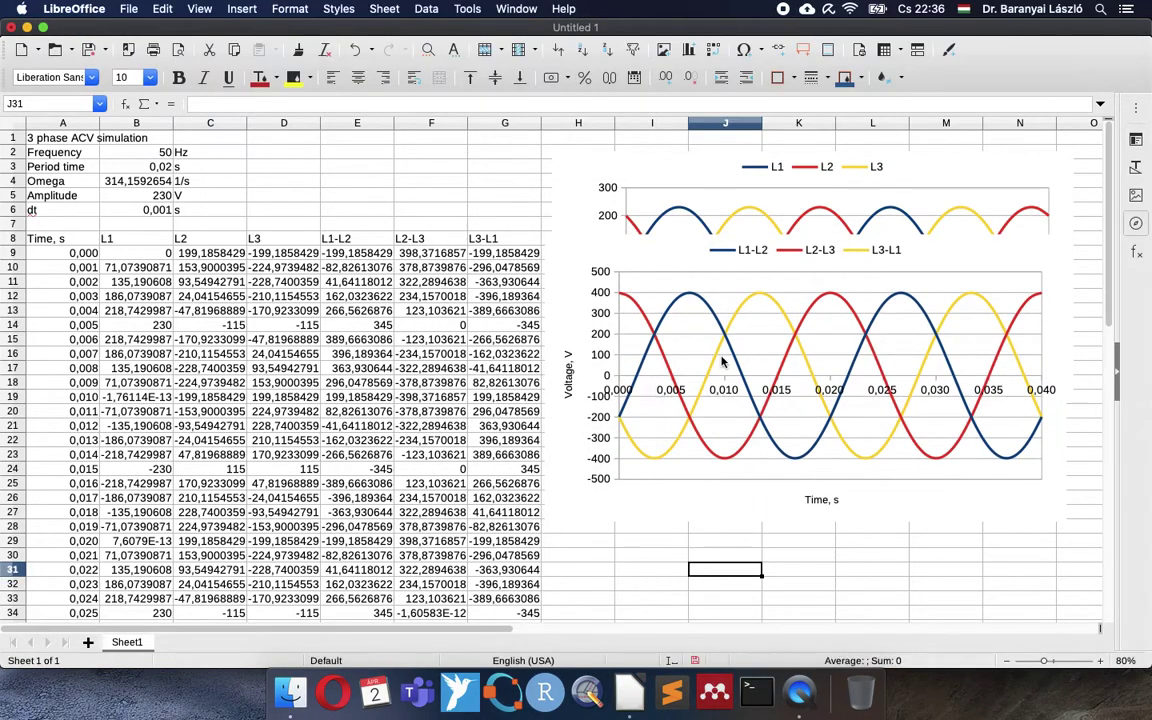
# Move the line-to-line chart directly below the L1, L2, L3 chart and reduce its height to about 7,80 cm.
pyautogui.moveTo(715, 401); pyautogui.dragTo(754, 513)
pyautogui.scroll(-2, 755, 513)
pyautogui.scroll(-3, 754, 513)
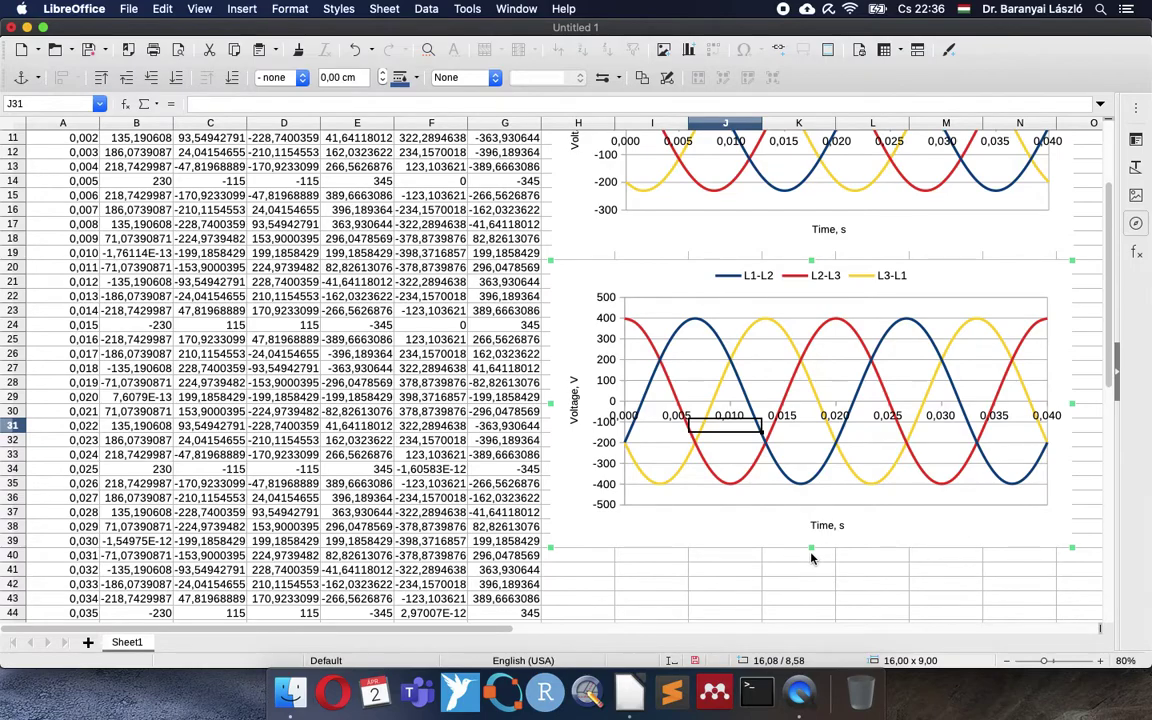
pyautogui.moveTo(810, 540); pyautogui.dragTo(811, 505)
pyautogui.scroll(5, 667, 519)
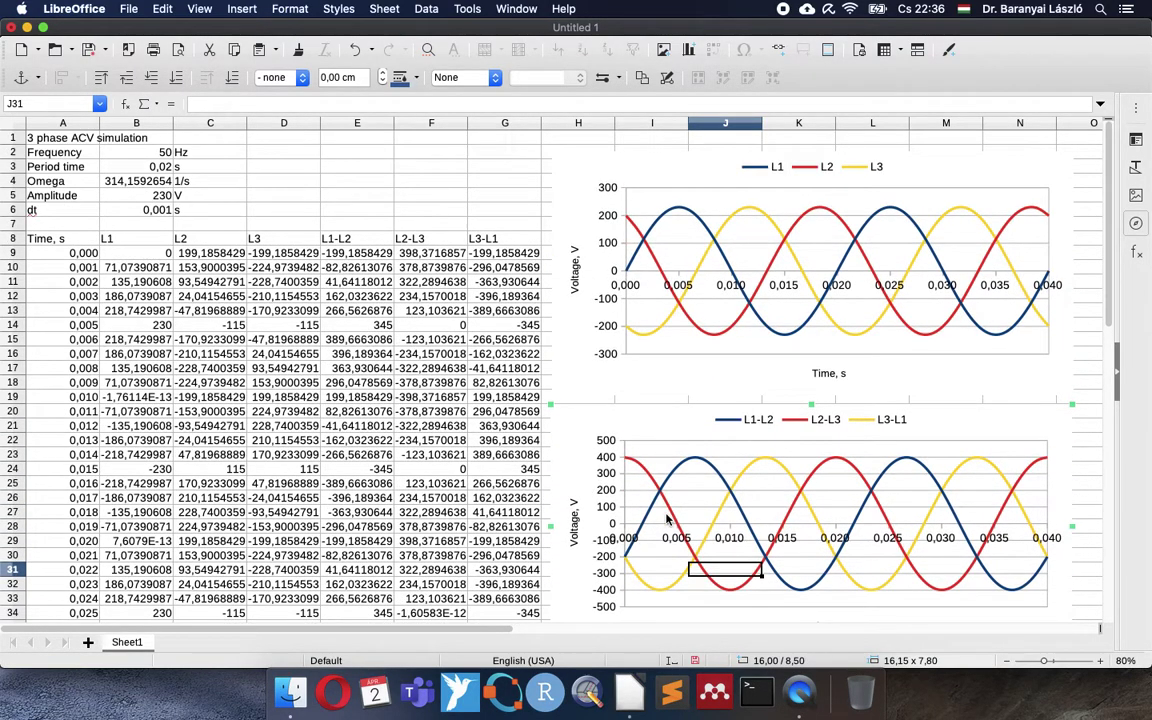
pyautogui.click(300, 185)
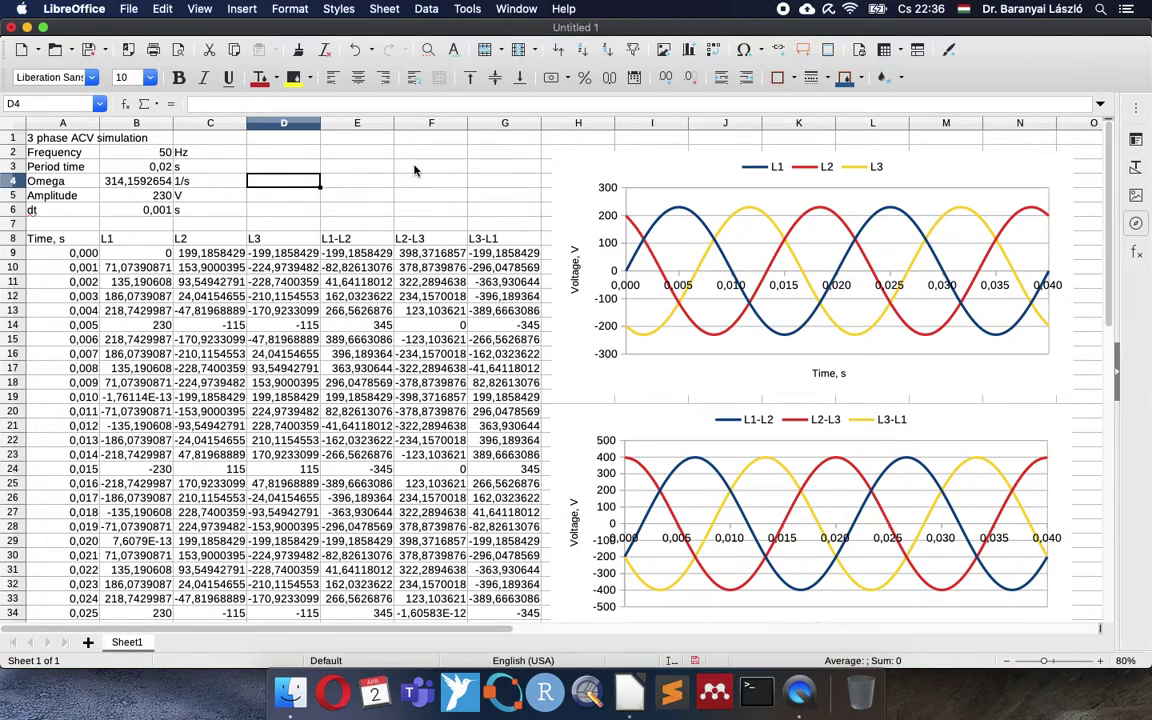
# Name the phase voltage range B9:D49 as Single.
pyautogui.click(130, 255)
pyautogui.scroll(-3, 130, 258)
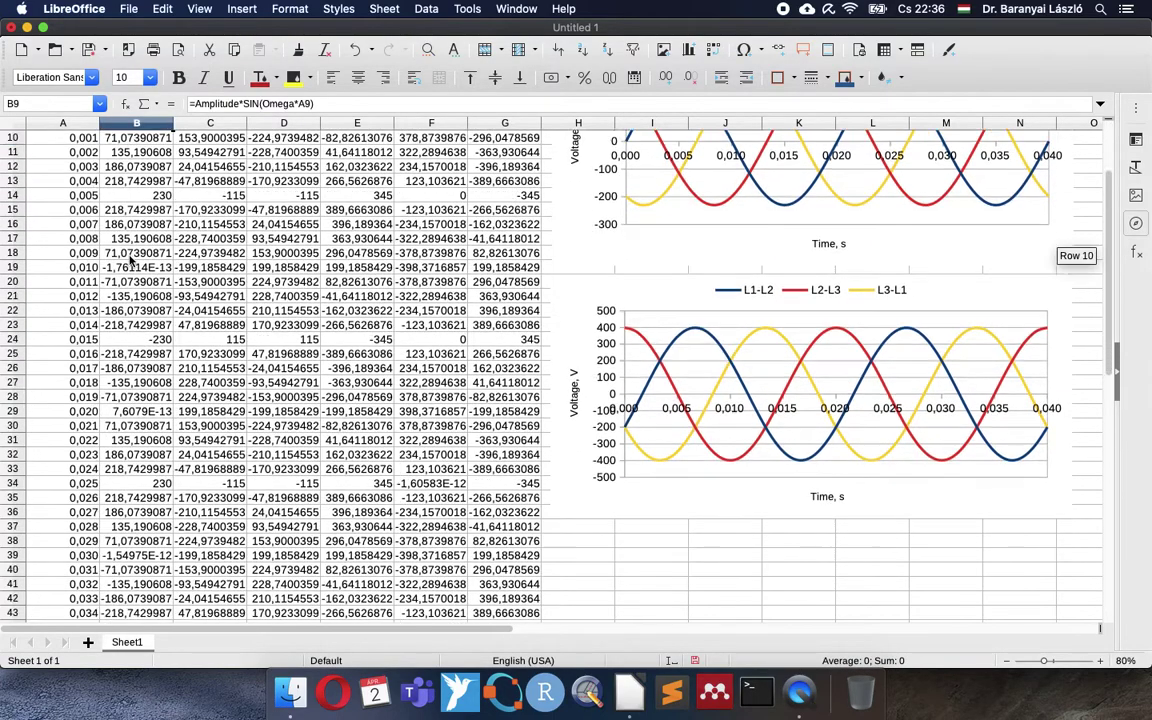
pyautogui.scroll(-3, 130, 258)
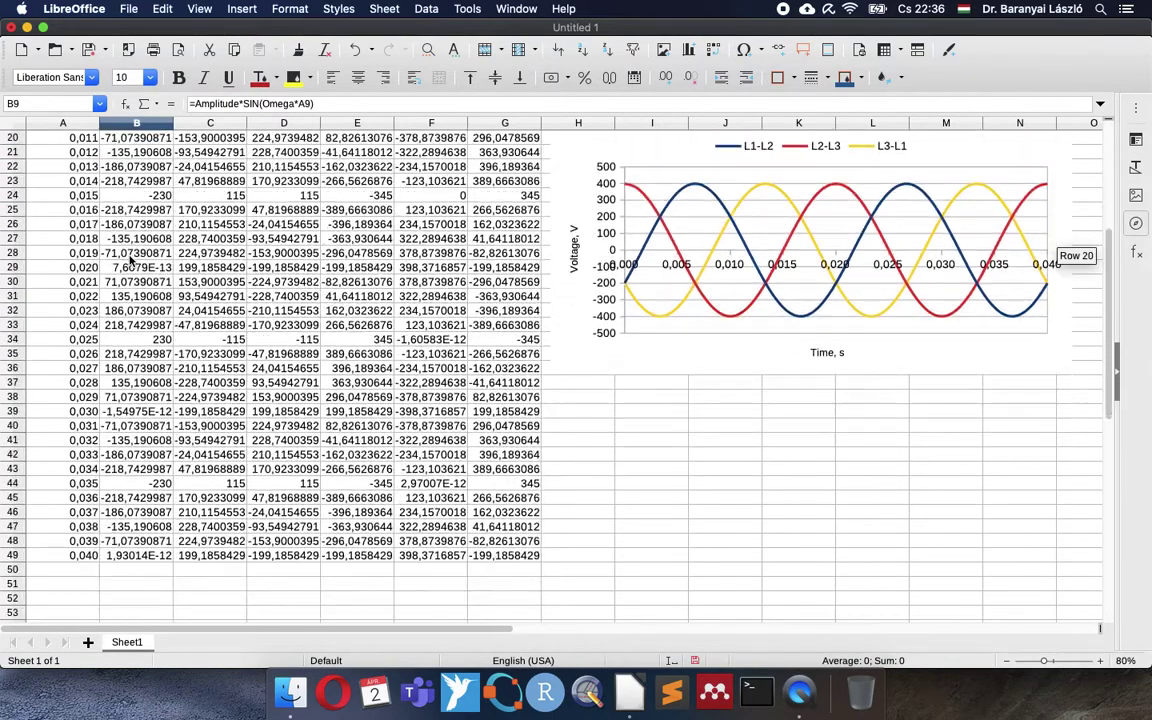
pyautogui.keyDown('shift'); pyautogui.click(262, 553); pyautogui.keyUp('shift')
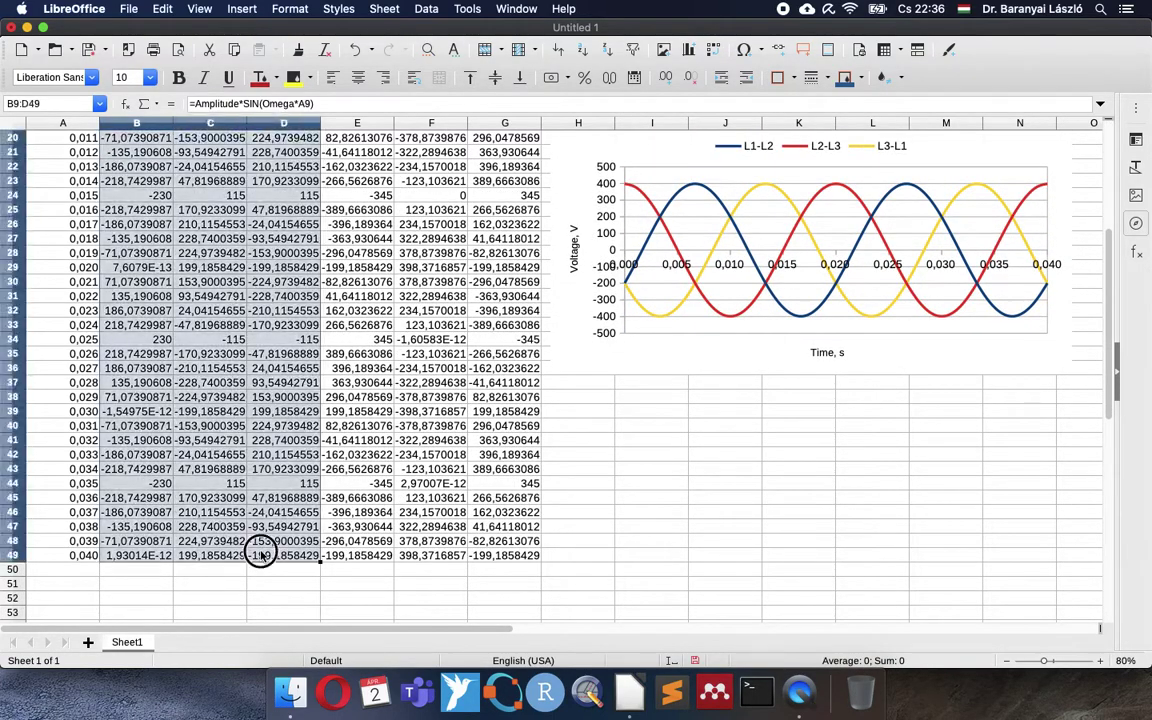
pyautogui.click(60, 103)
pyautogui.write('Singl')
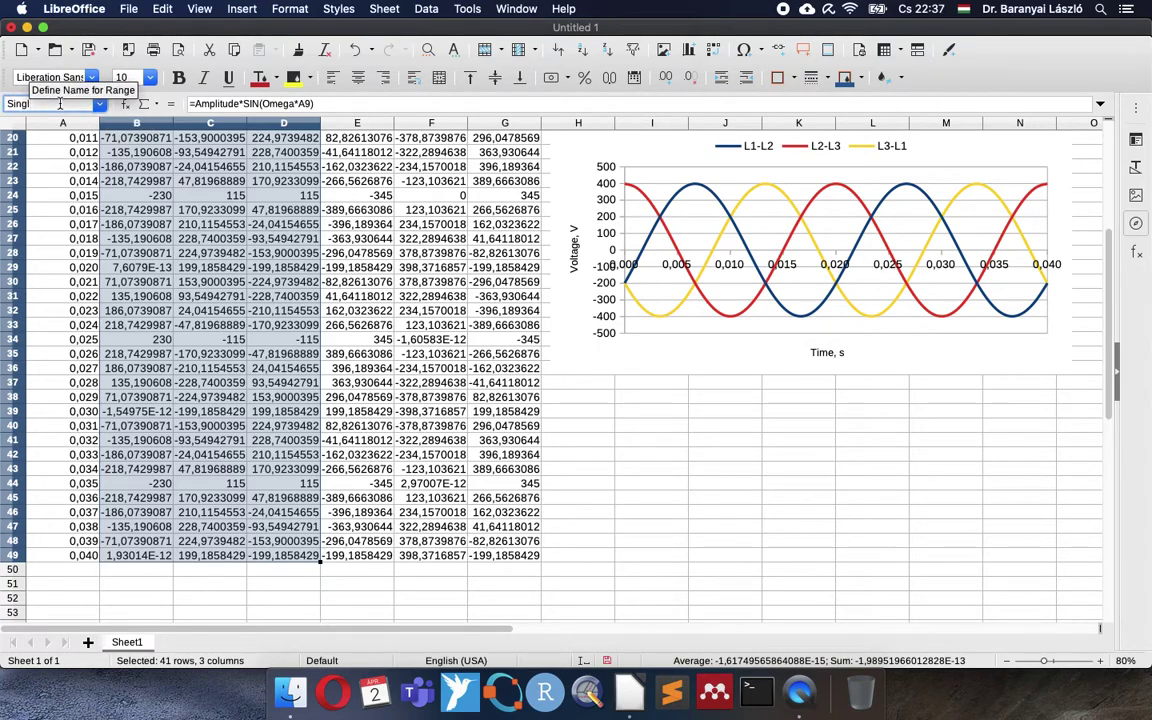
pyautogui.write('e')
# Name the line-to-line voltage range E9:G49 as Difference.
pyautogui.click(505, 554)
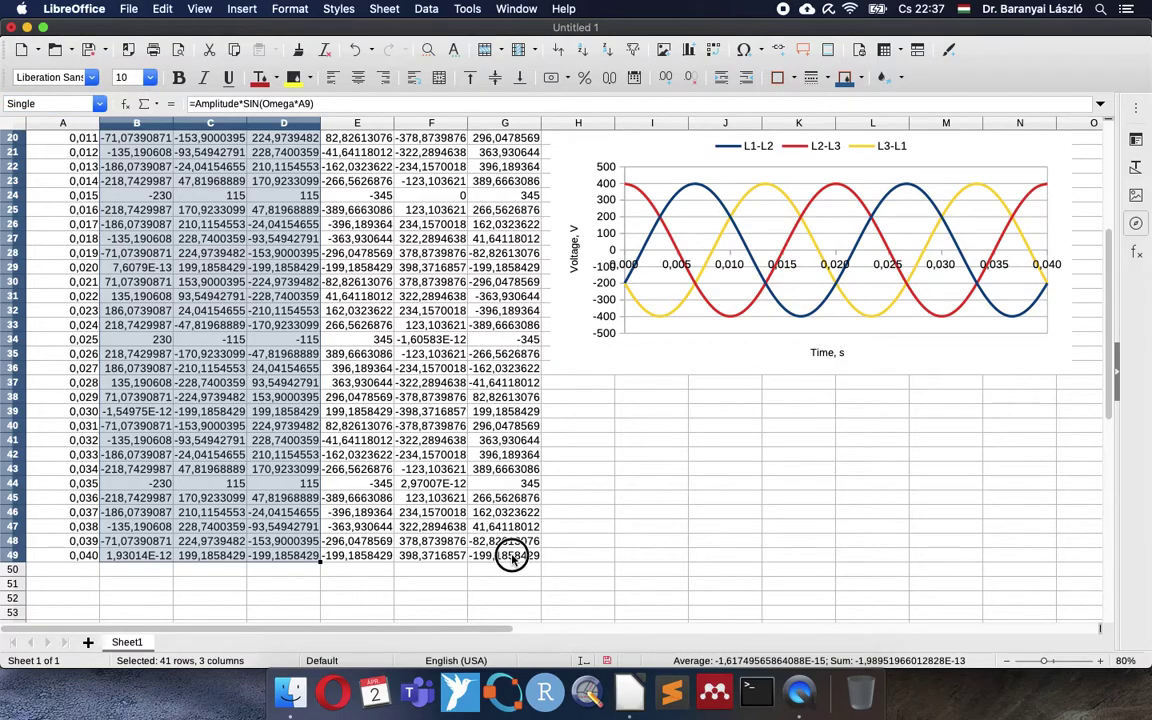
pyautogui.scroll(7, 480, 520)
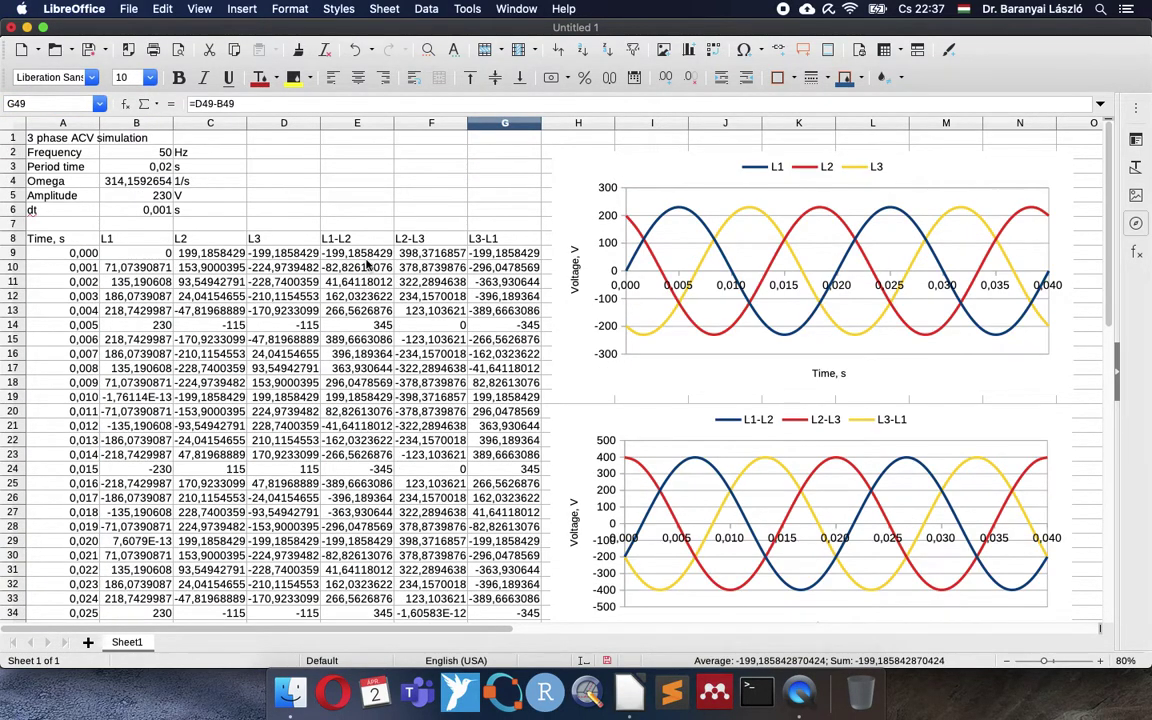
pyautogui.keyDown('shift'); pyautogui.click(333, 252); pyautogui.keyUp('shift')
pyautogui.click(52, 103)
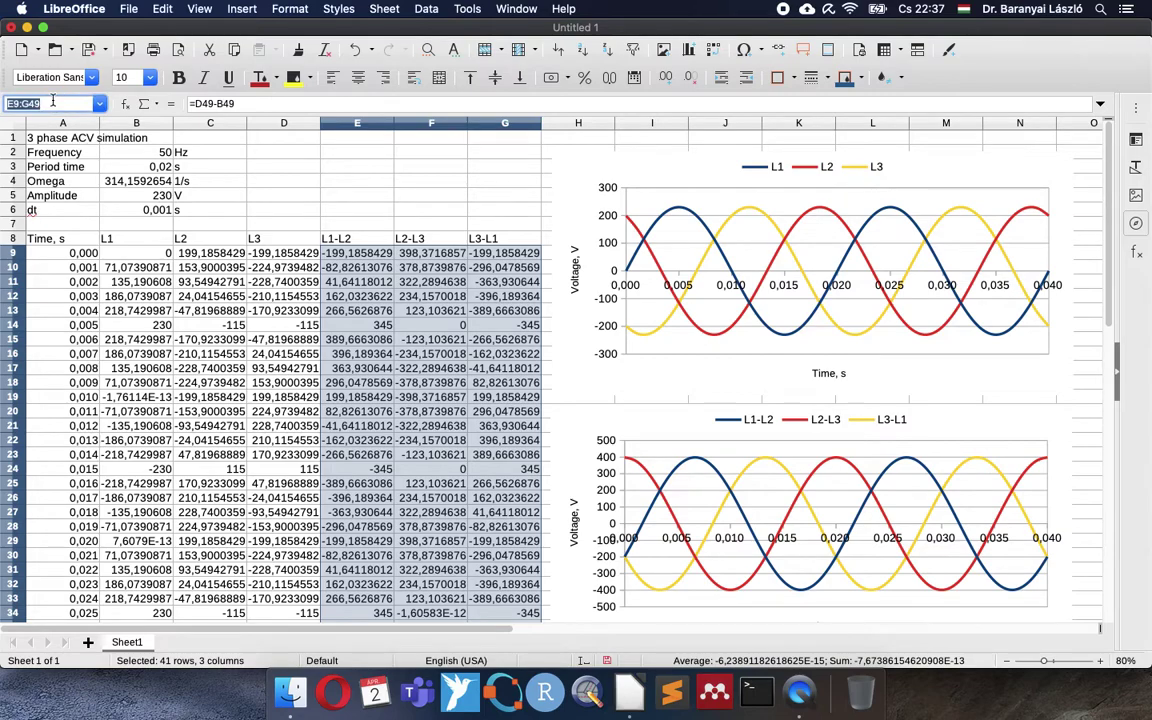
pyautogui.write('dD')
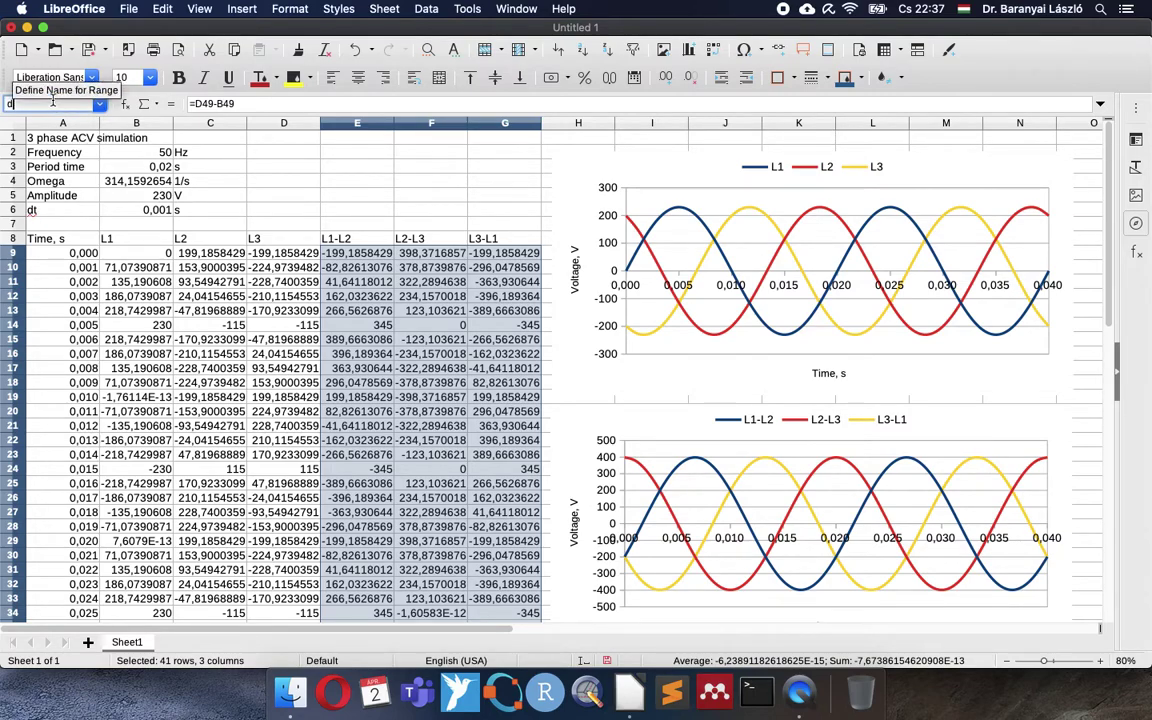
pyautogui.press('BackSpace')
pyautogui.press('BackSpace')
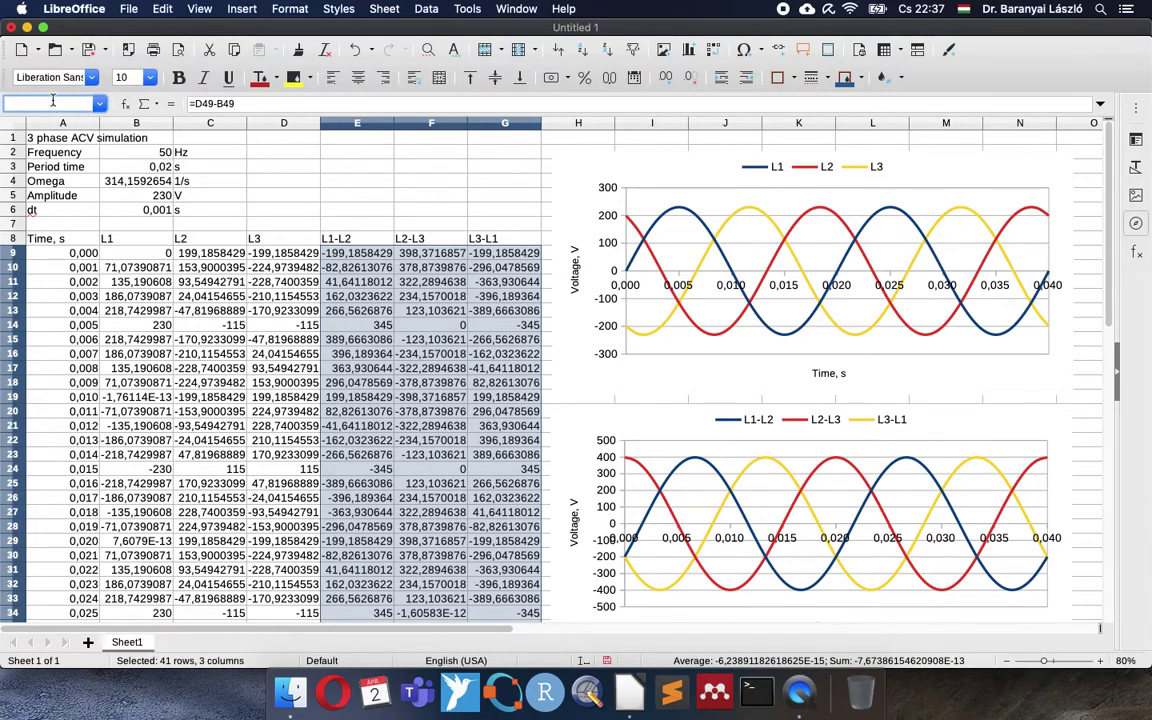
pyautogui.write('difference')
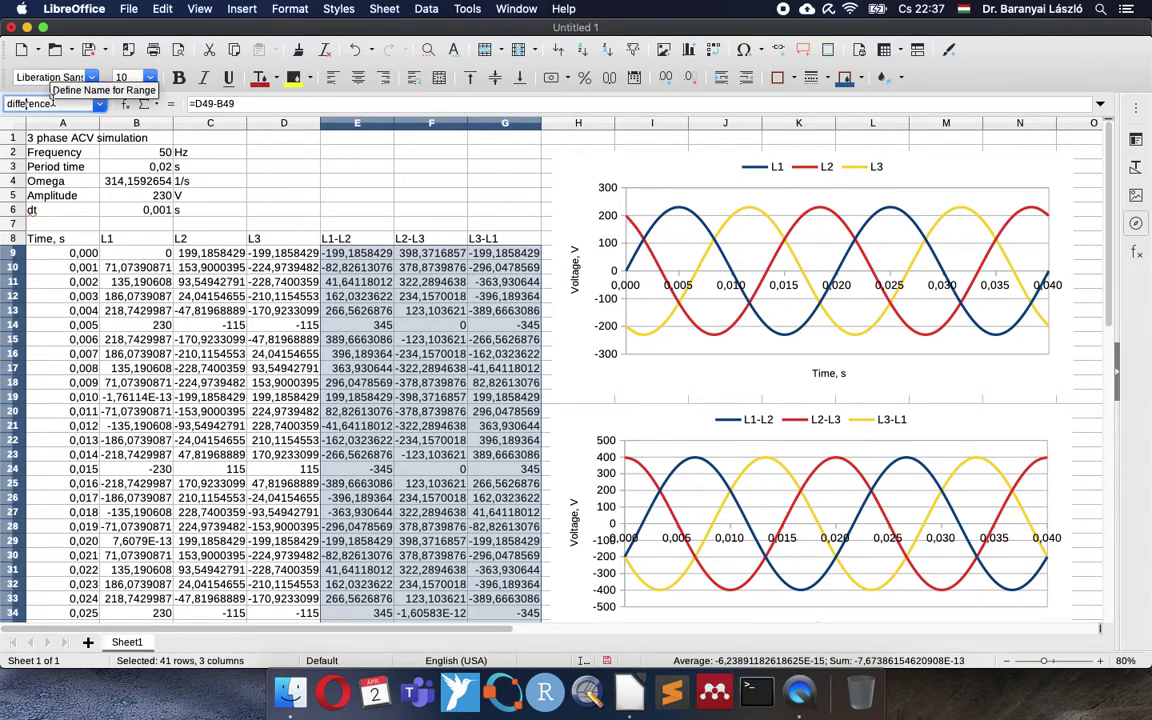
pyautogui.press('BackSpace')
pyautogui.write('D')
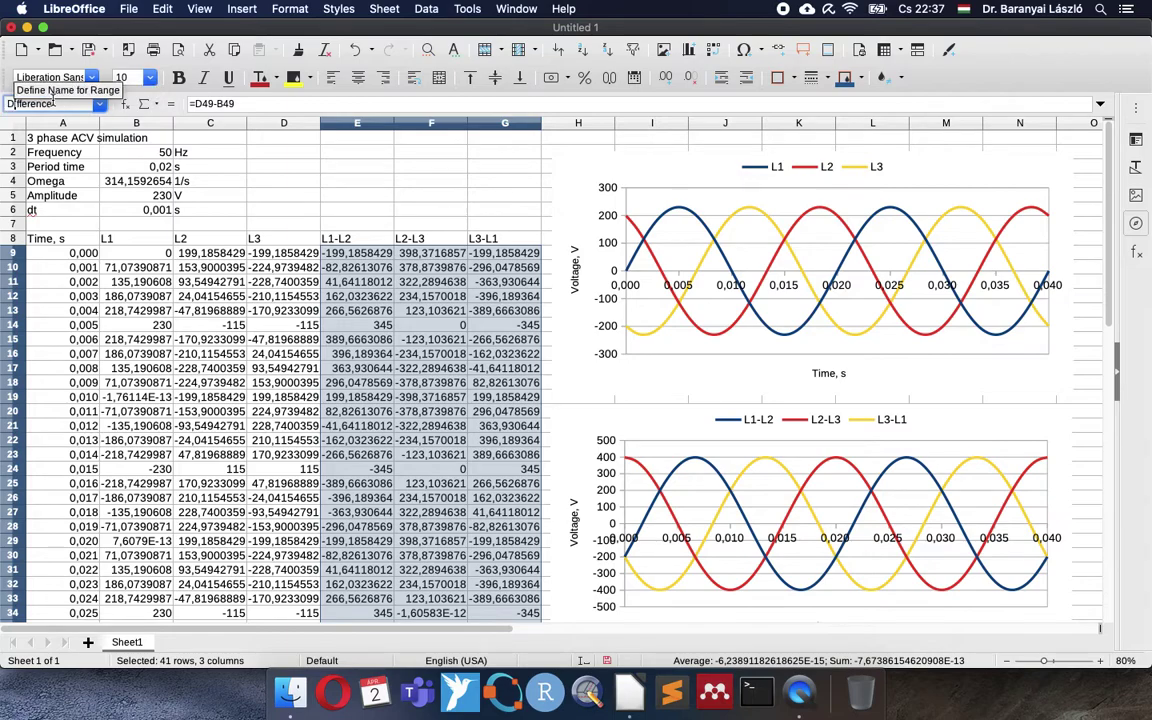
pyautogui.press('Return')
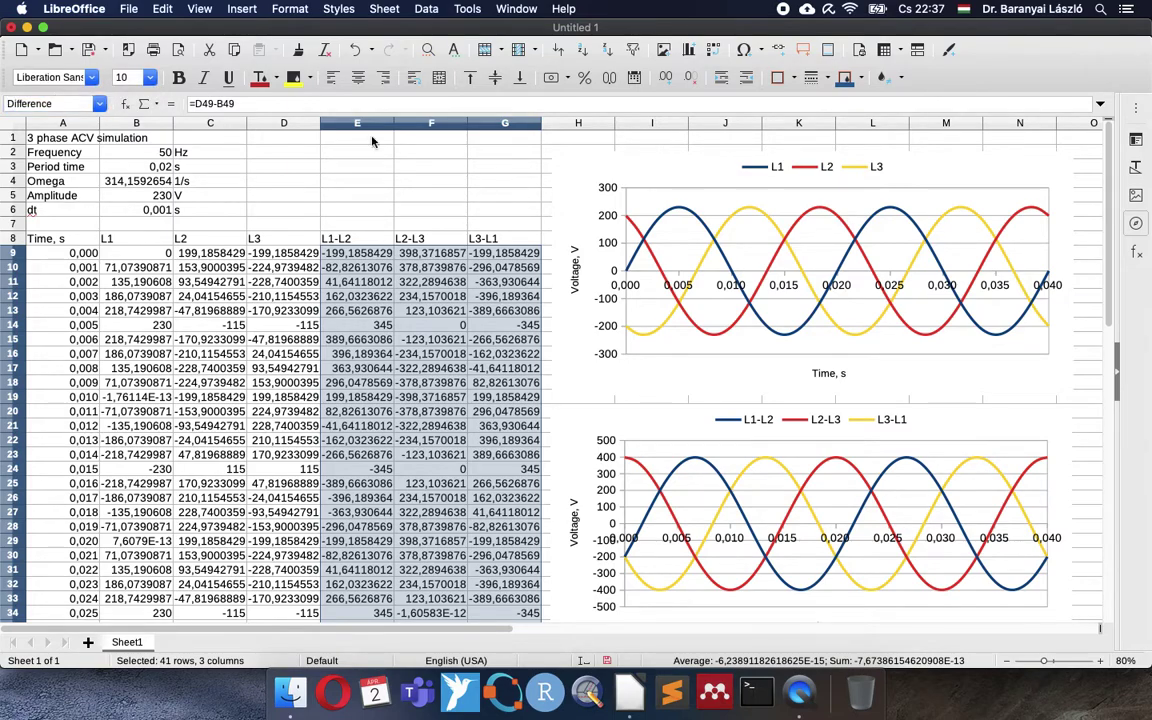
# Enter the summary column headers "Umin, V" in cell F2 and "Umax, V" in cell G2.
pyautogui.click(430, 153)
pyautogui.write('Umin, V')
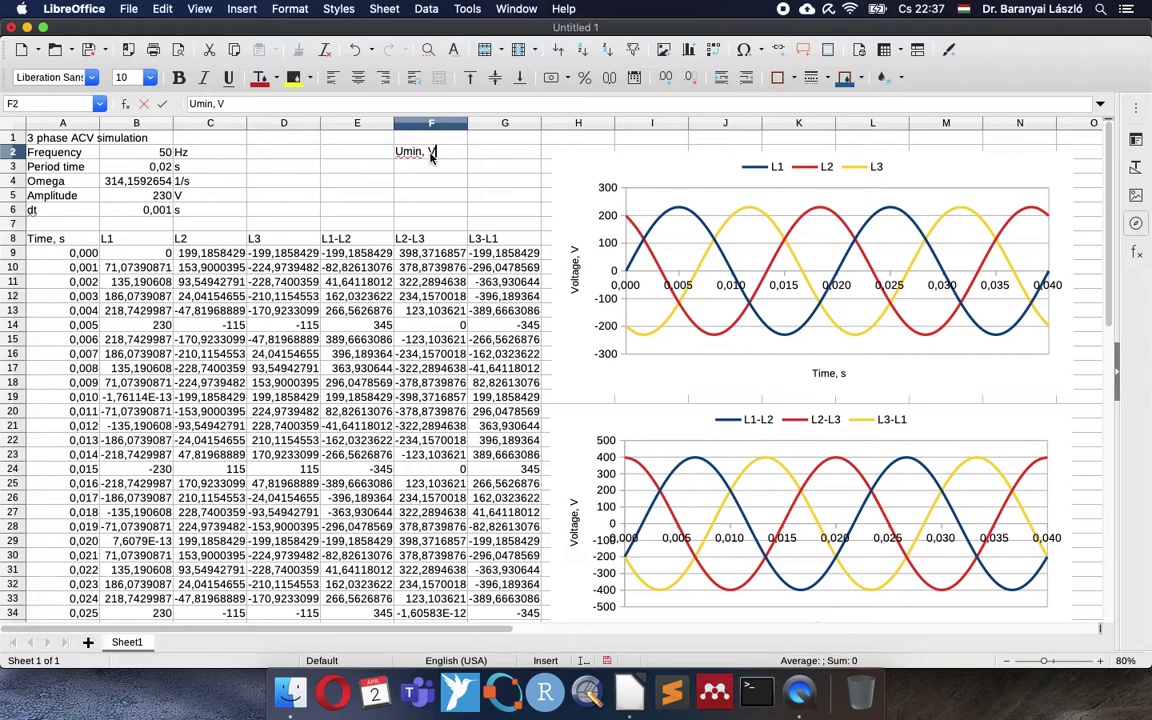
pyautogui.press('Tab')
pyautogui.write('Uma')
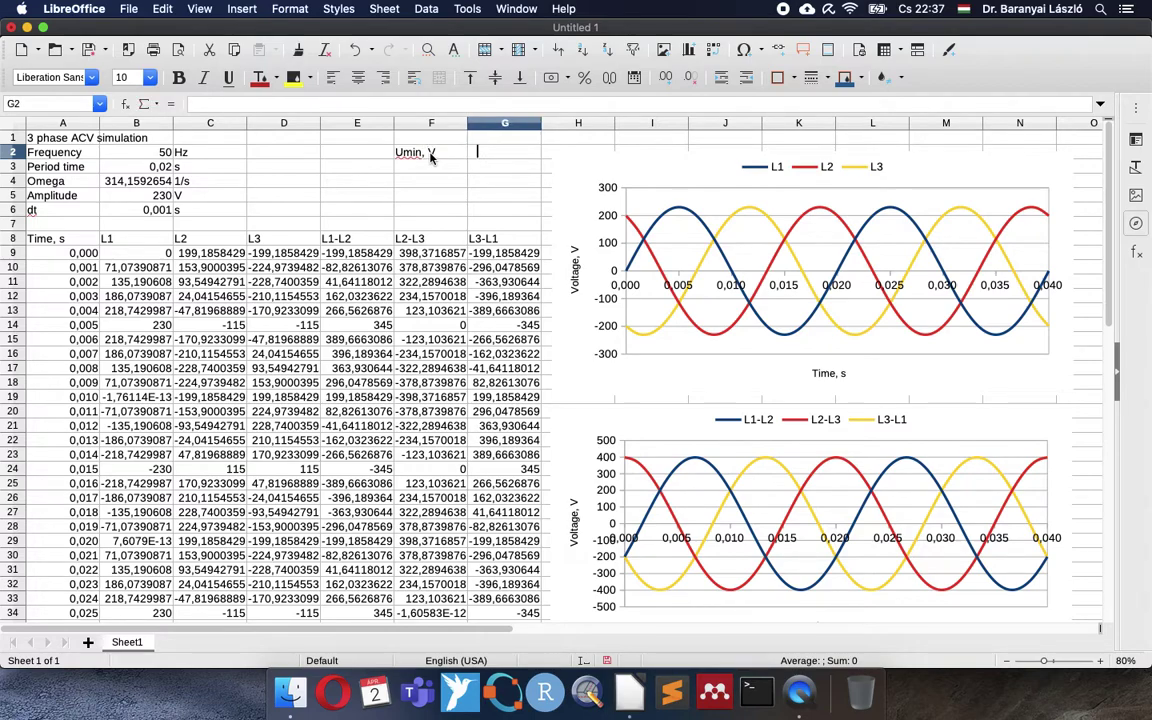
pyautogui.write('x, V')
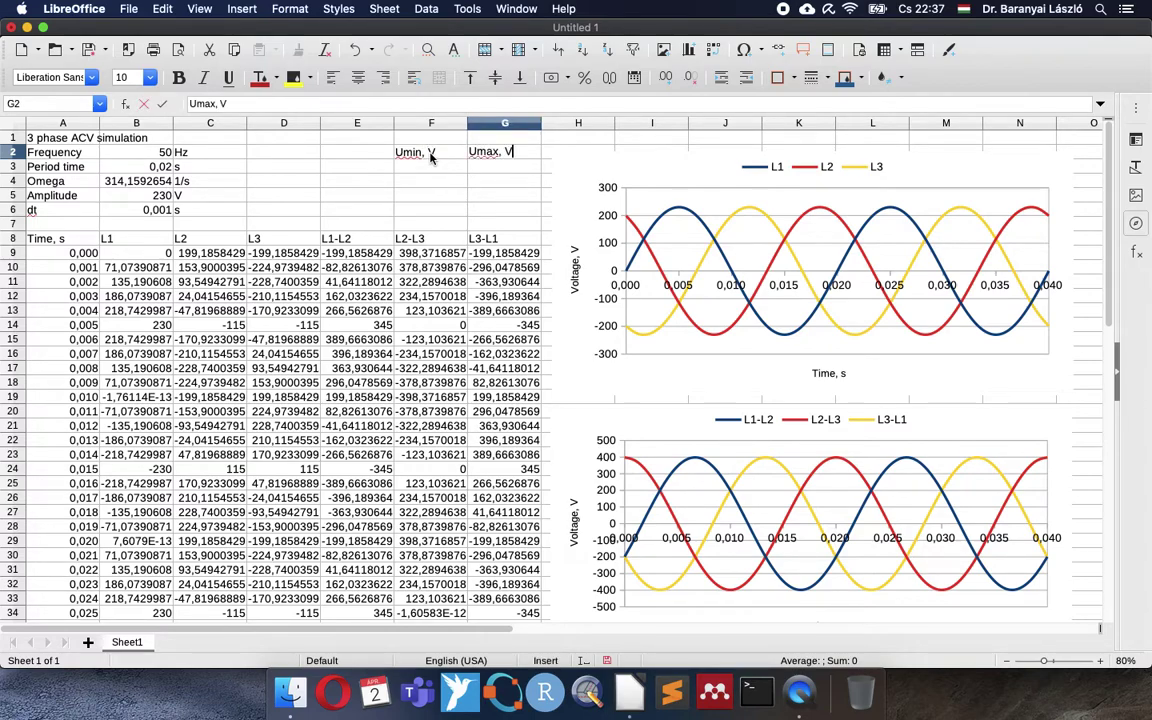
pyautogui.press('Return')
# Enter the summary row labels "Single" in cell E3 and "Difference" in cell E4.
pyautogui.press('Left')
pyautogui.write('Si')
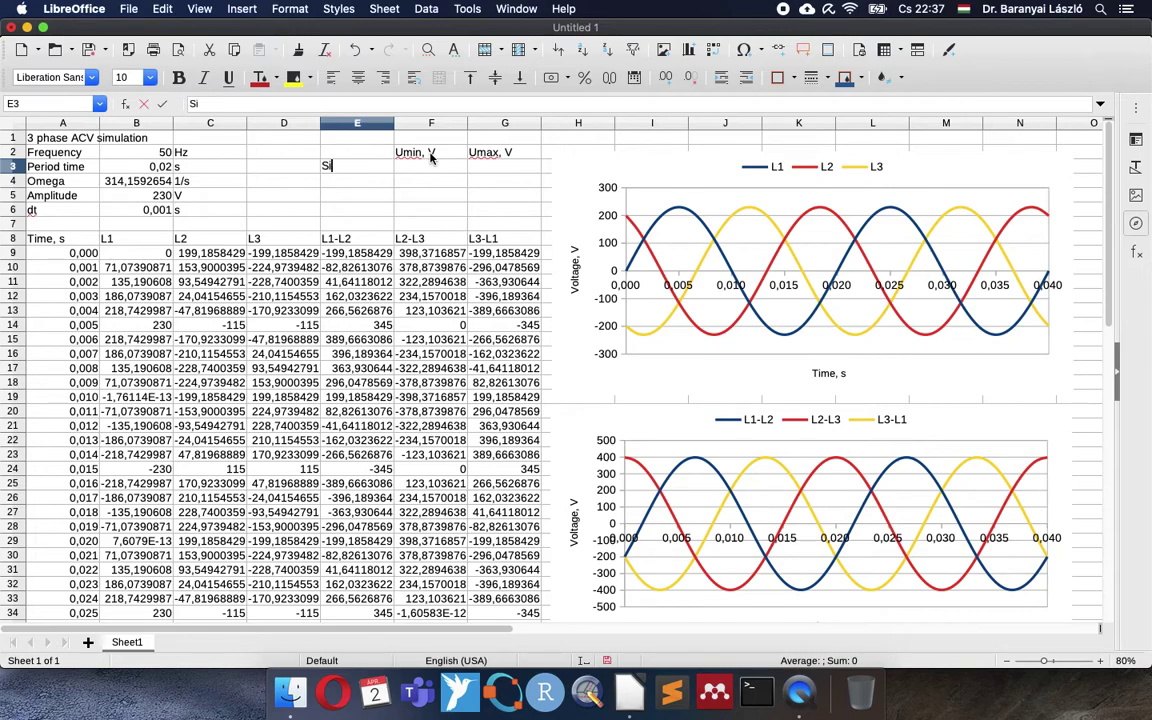
pyautogui.write('ngle')
pyautogui.press('Return')
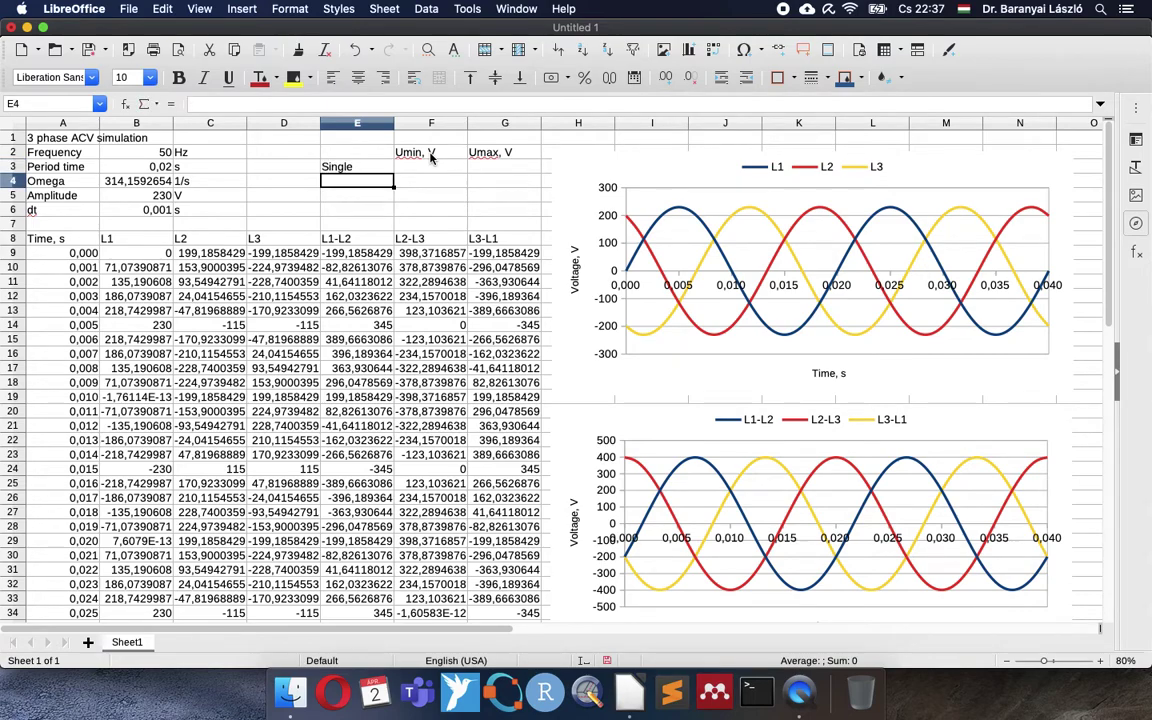
pyautogui.write('Difference')
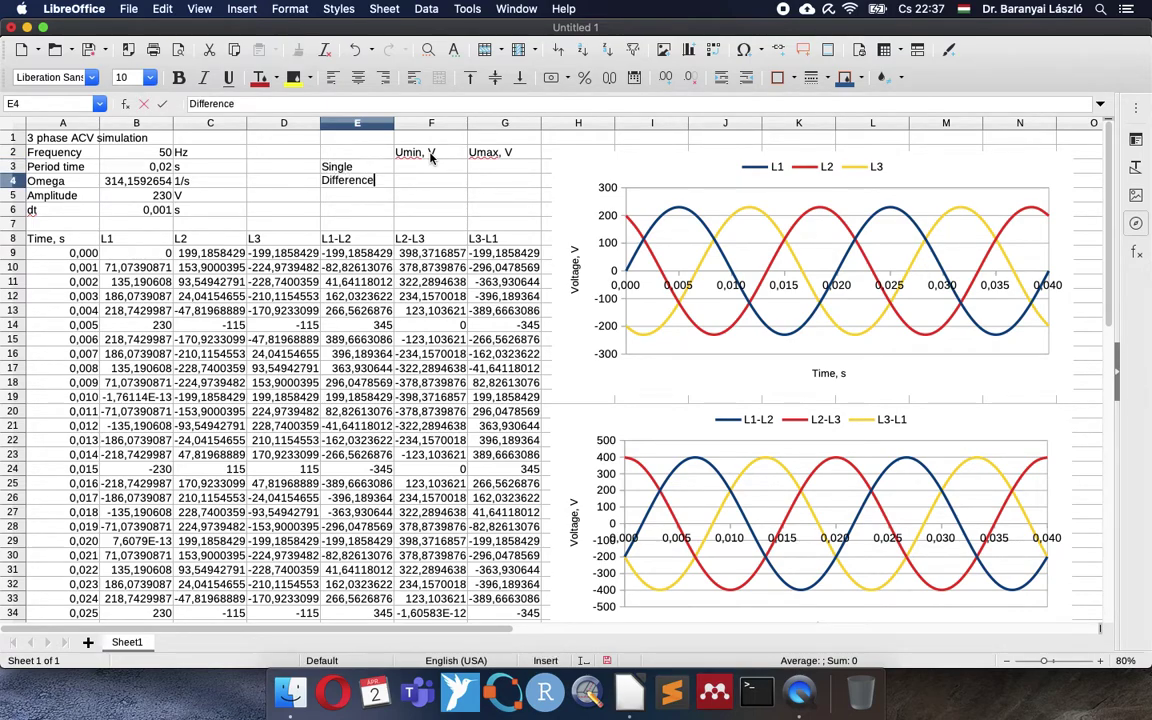
pyautogui.press('Tab')
# Calculate the minimum phase voltage in cell F3 with the formula =MIN(Single).
pyautogui.press('Up')
pyautogui.write('=mi')
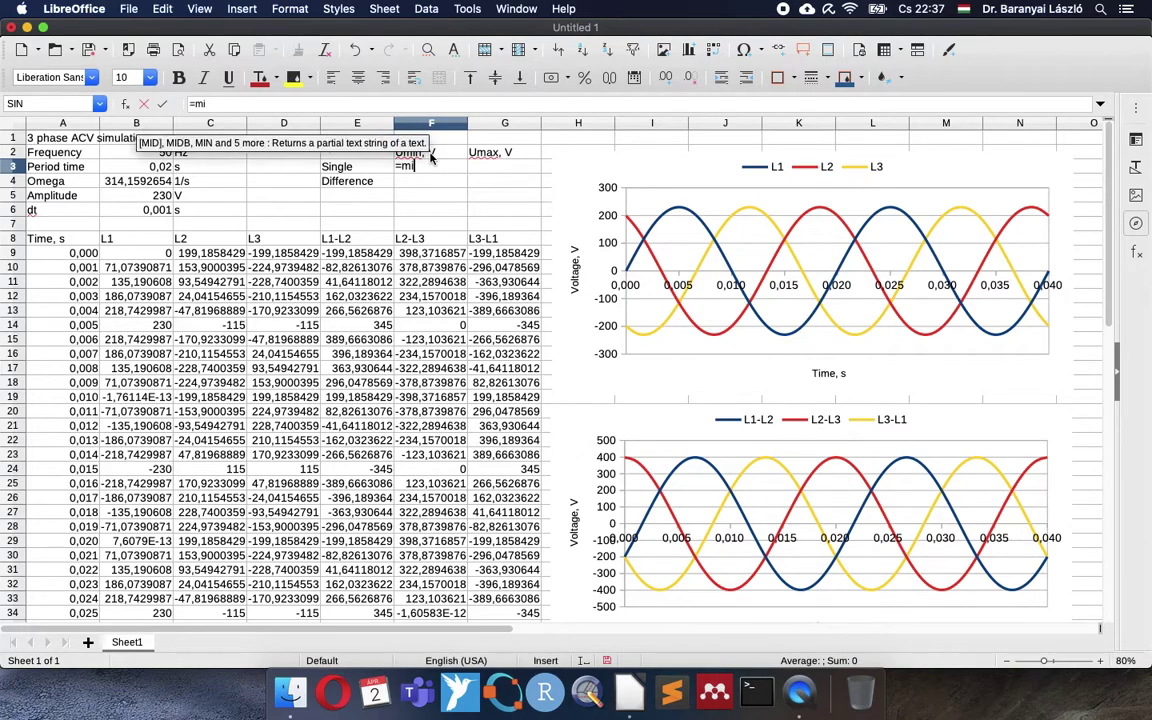
pyautogui.write('n(Single')
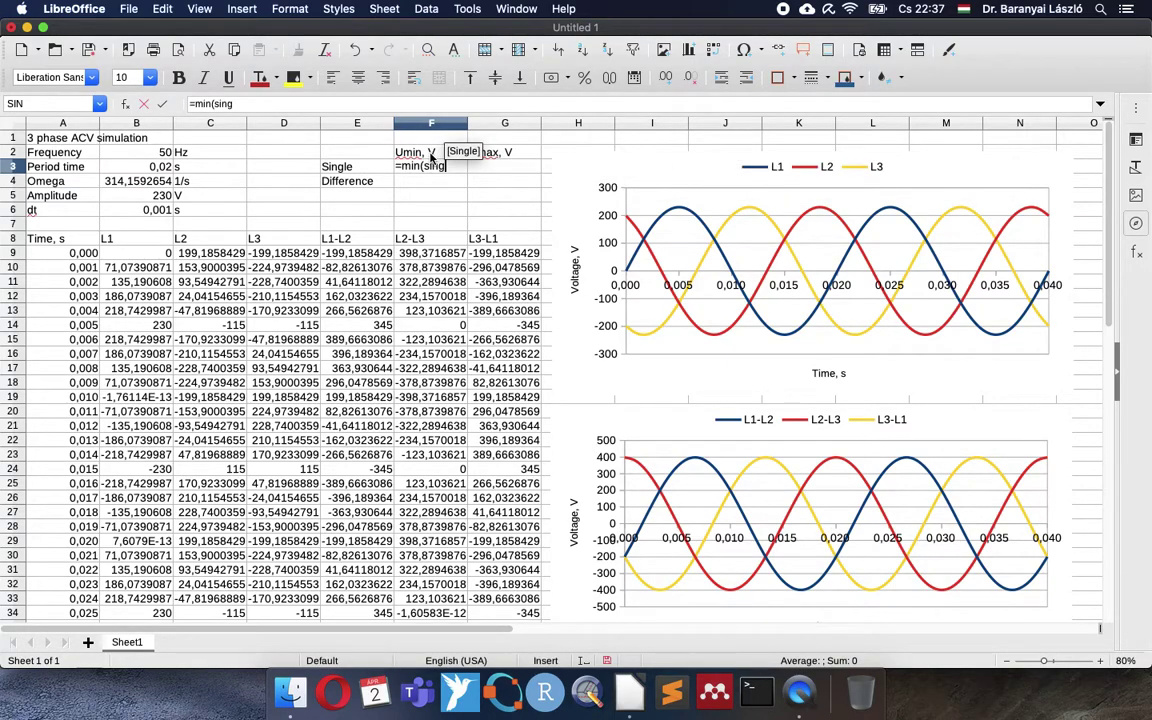
pyautogui.write(')')
pyautogui.press('Tab')
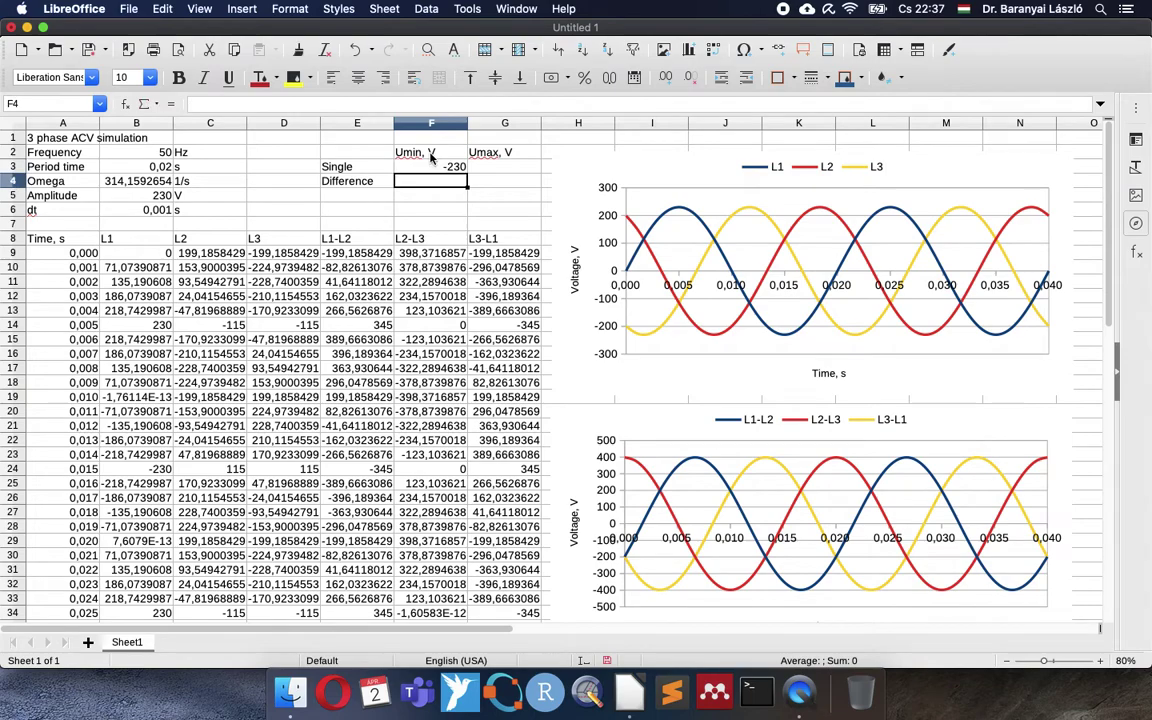
# Calculate the maximum phase voltage in cell G3 with the formula =MAX(Single).
pyautogui.write('=m')
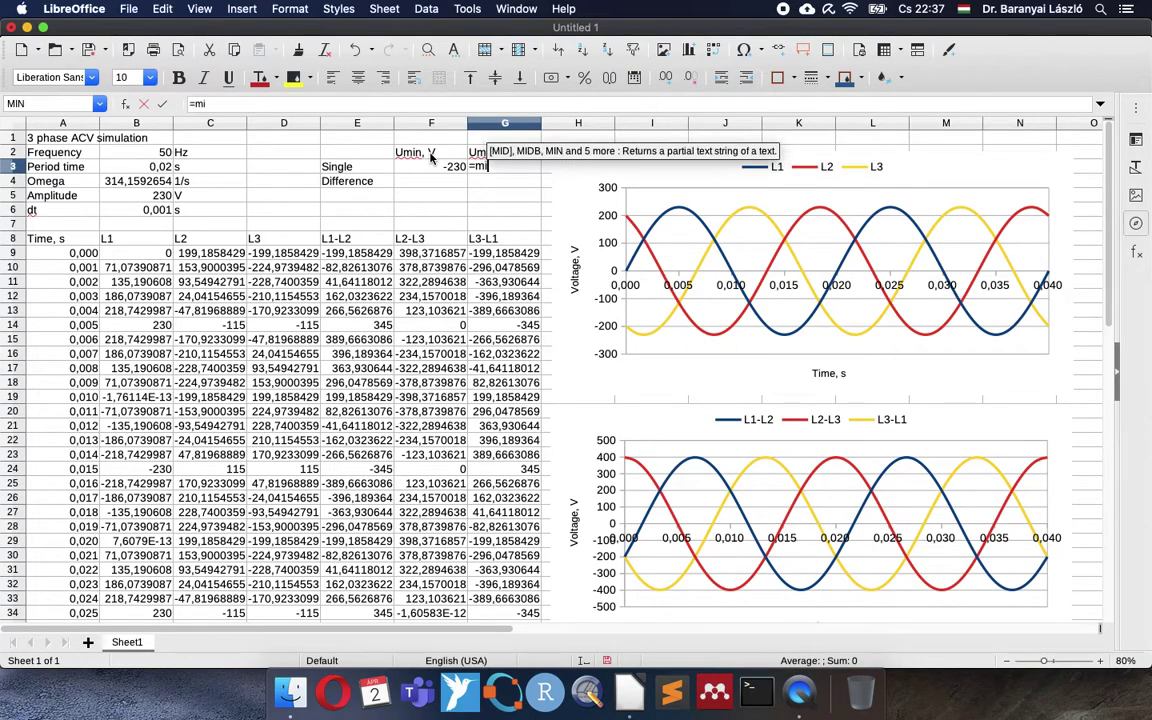
pyautogui.write('ax(sig')
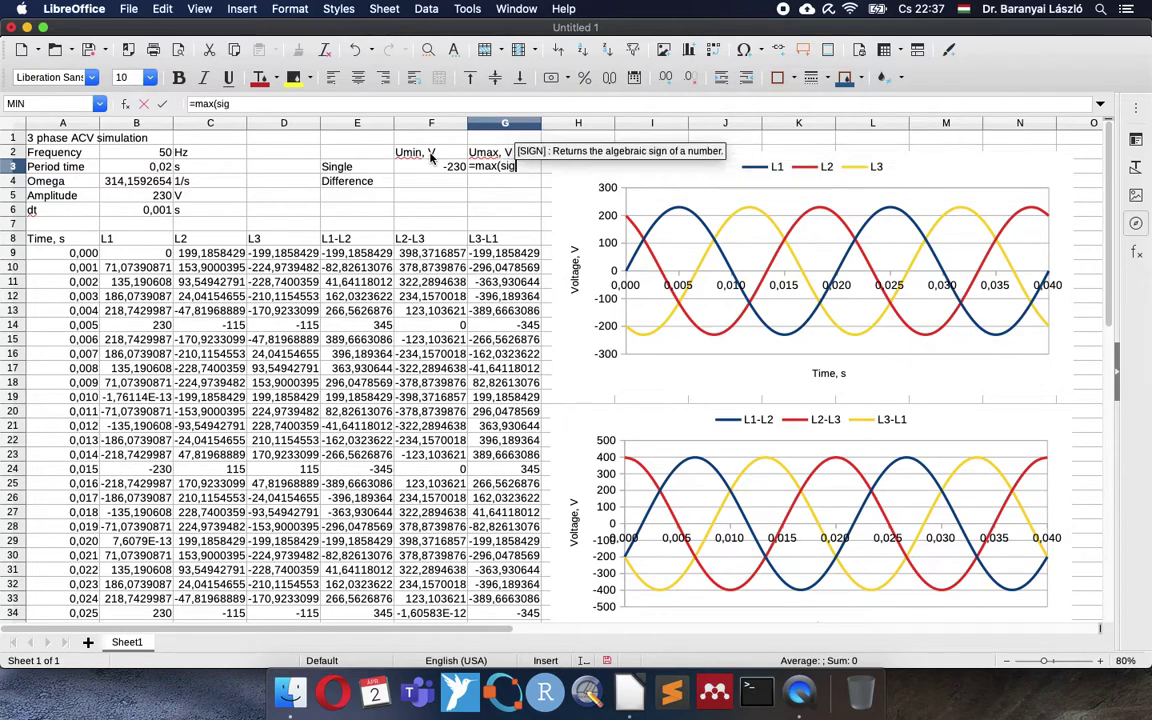
pyautogui.press('BackSpace')
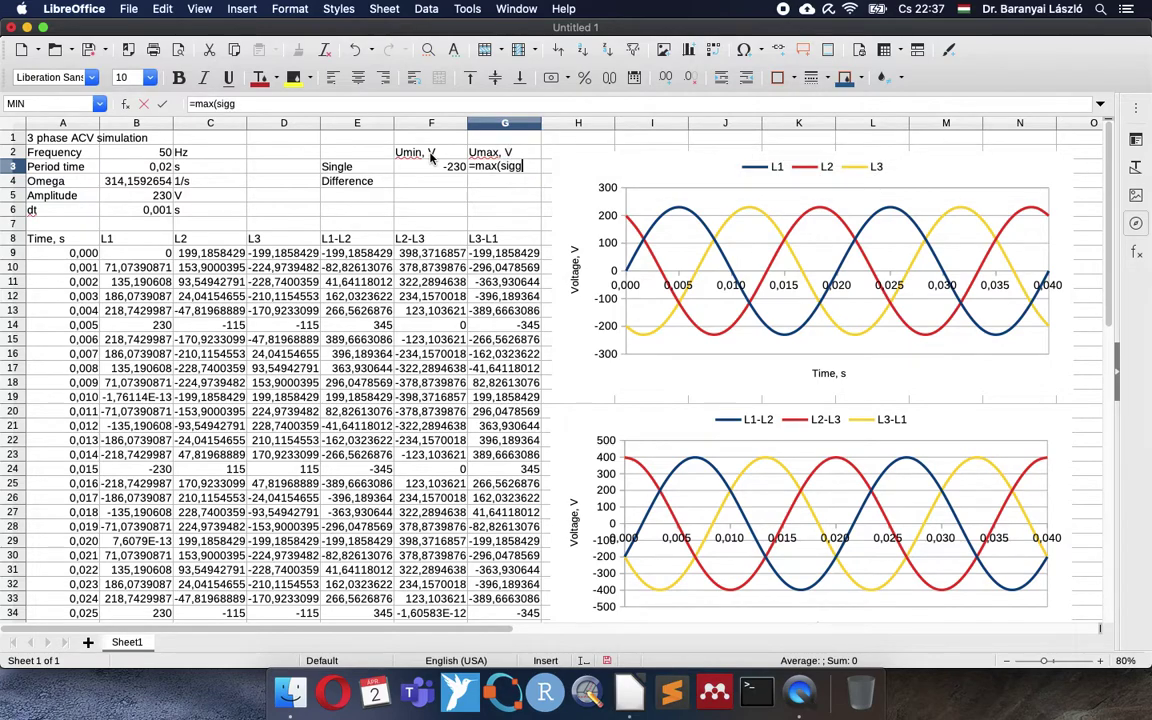
pyautogui.write('ng')
pyautogui.press('Return')
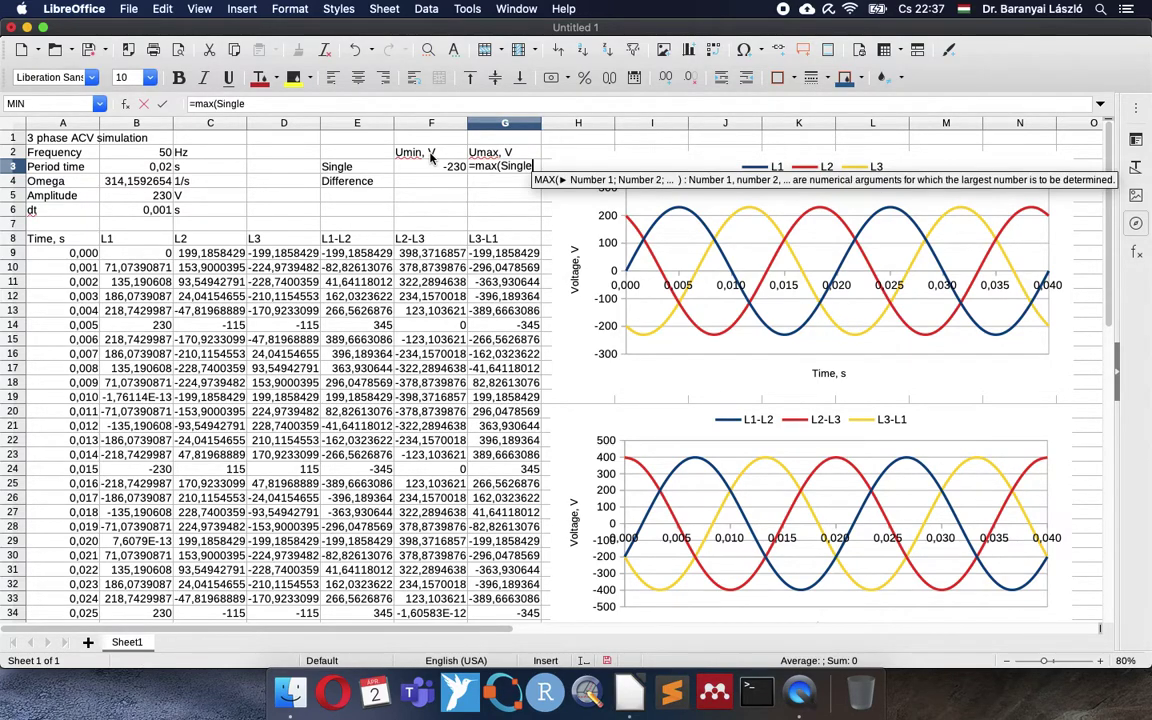
pyautogui.write(')')
pyautogui.press('Return')
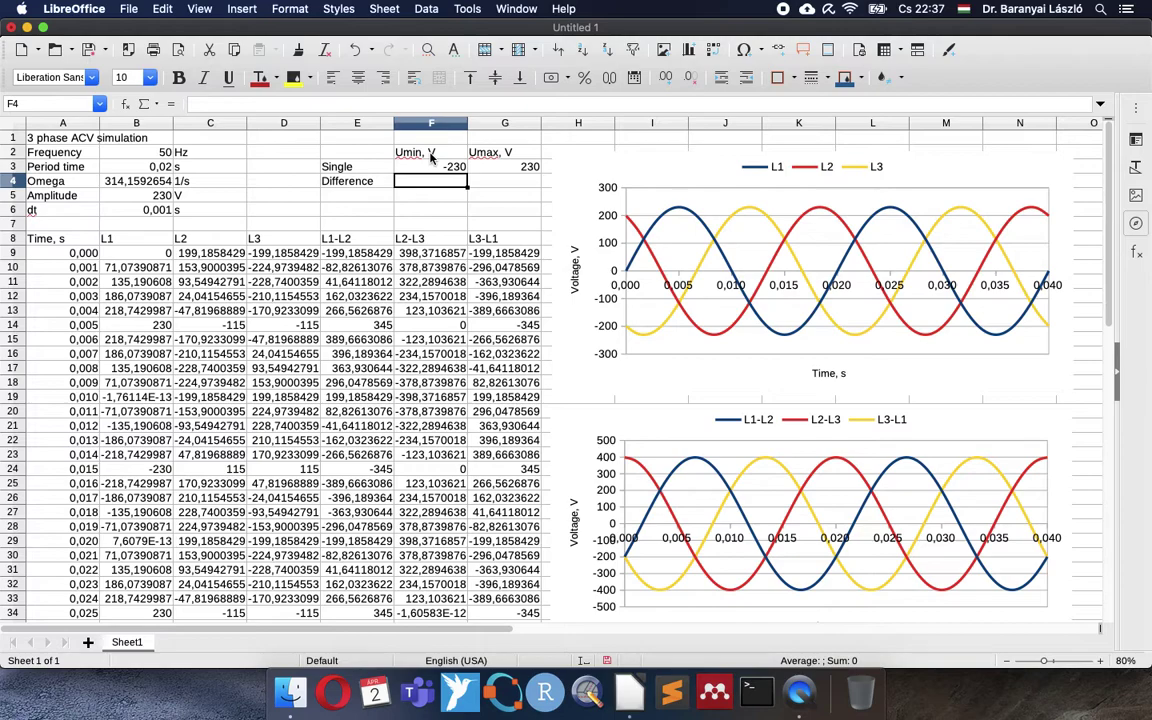
# Calculate the minimum line-to-line voltage in cell F4 with the formula =MIN(Difference).
pyautogui.write('=min(')
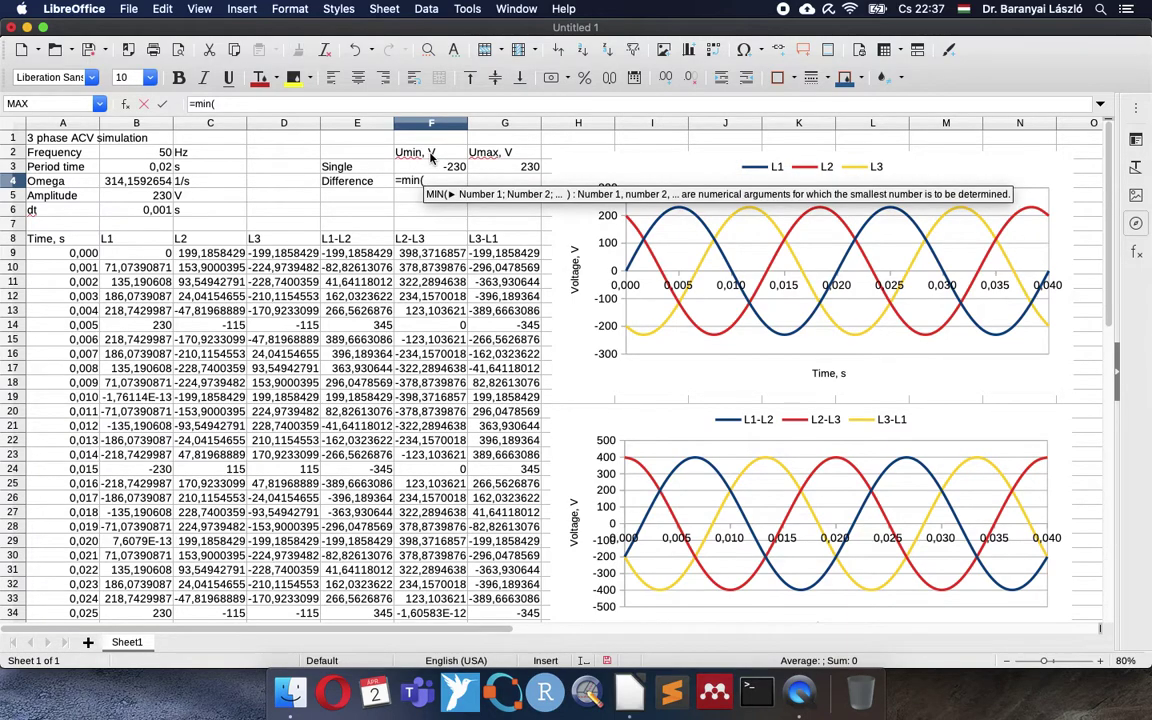
pyautogui.write('diff')
pyautogui.press('Return')
pyautogui.write(')')
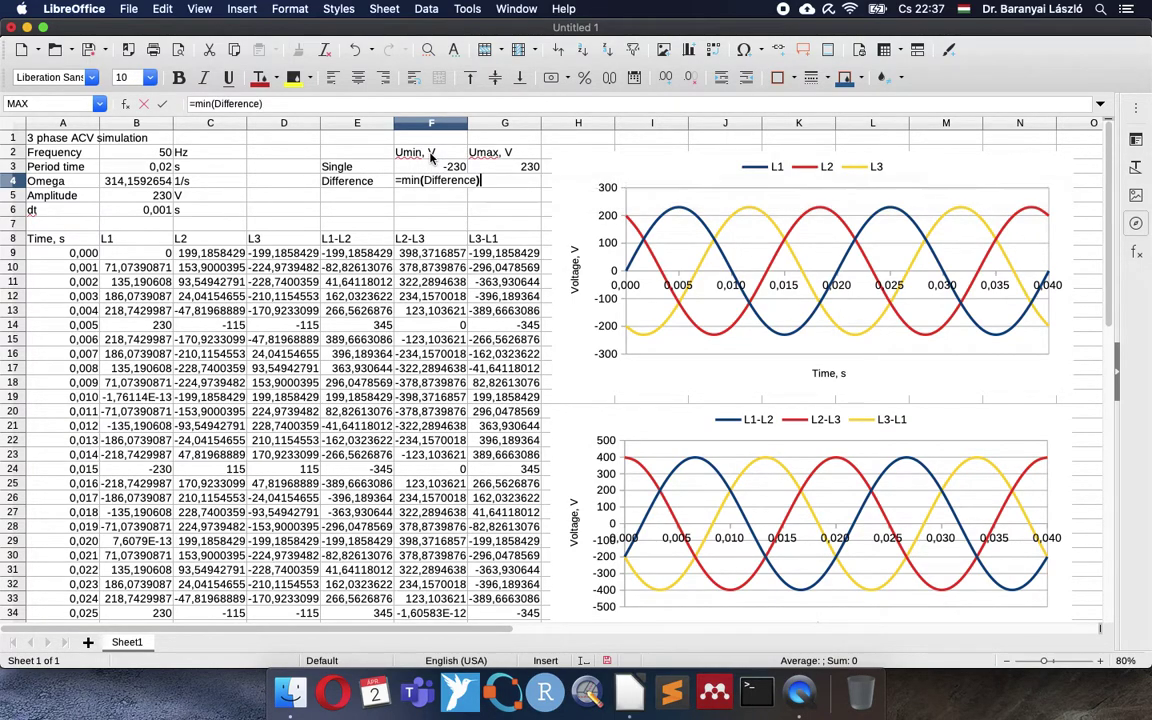
pyautogui.press('Tab')
# Calculate the maximum line-to-line voltage in cell G4 with the formula =MAX(Difference).
pyautogui.write('=')
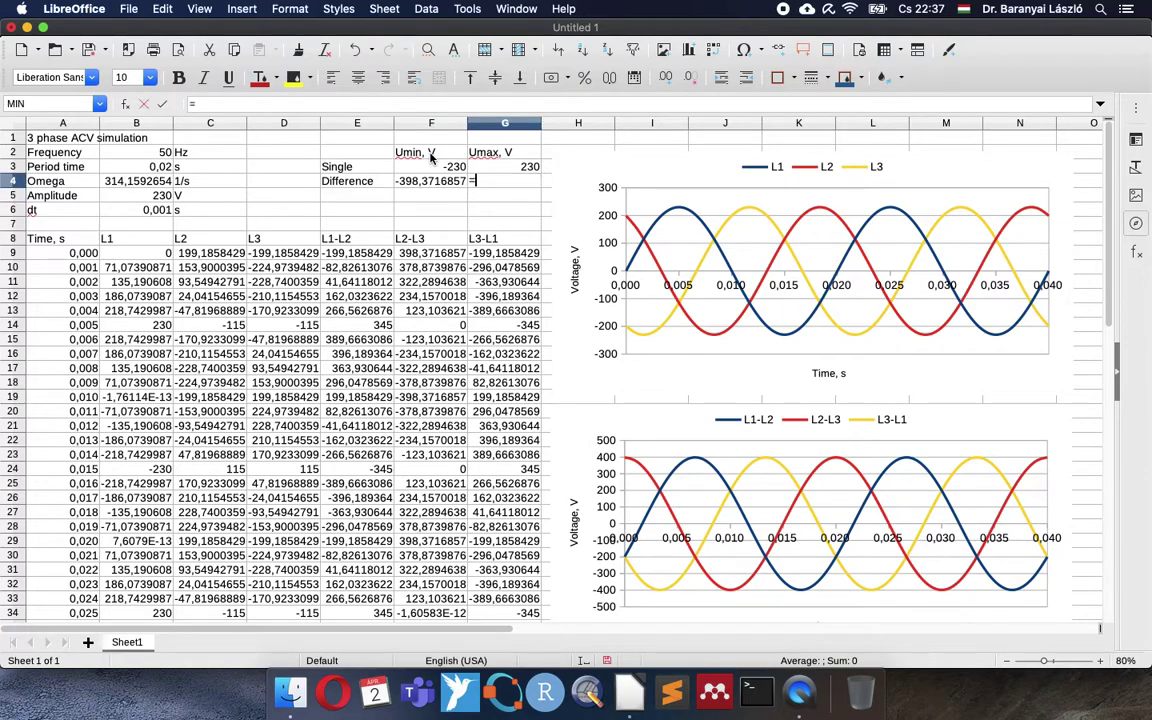
pyautogui.write('max(diff')
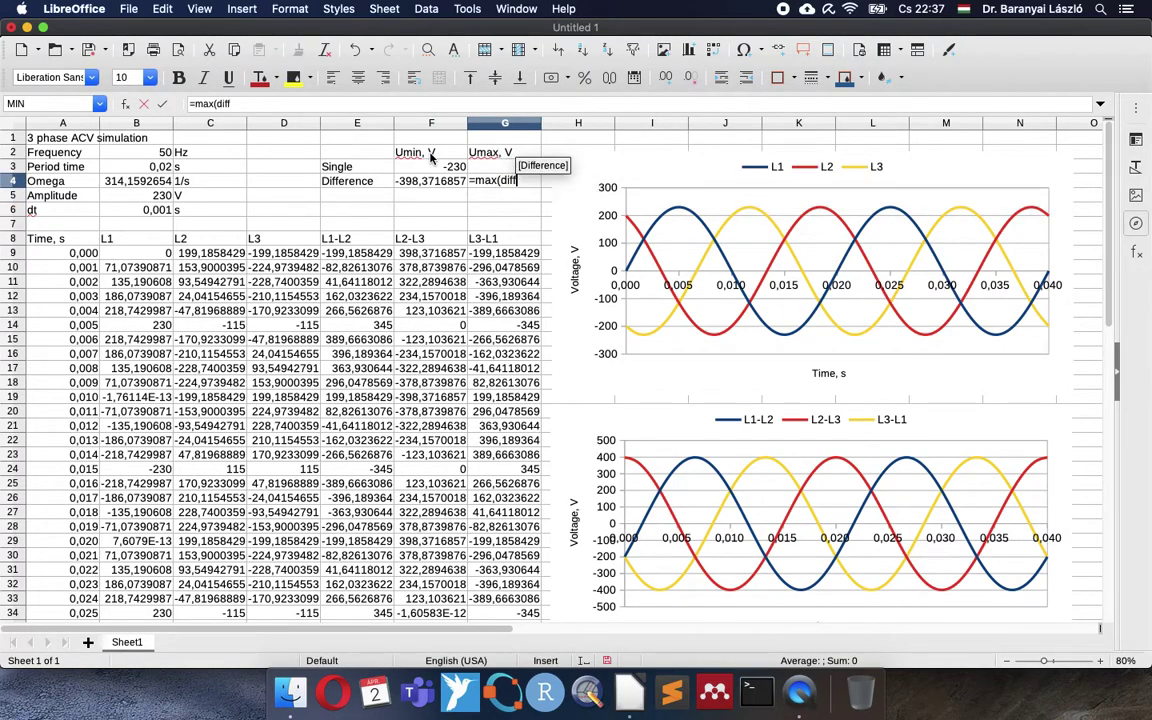
pyautogui.press('Return')
pyautogui.write(')')
pyautogui.press('Return')
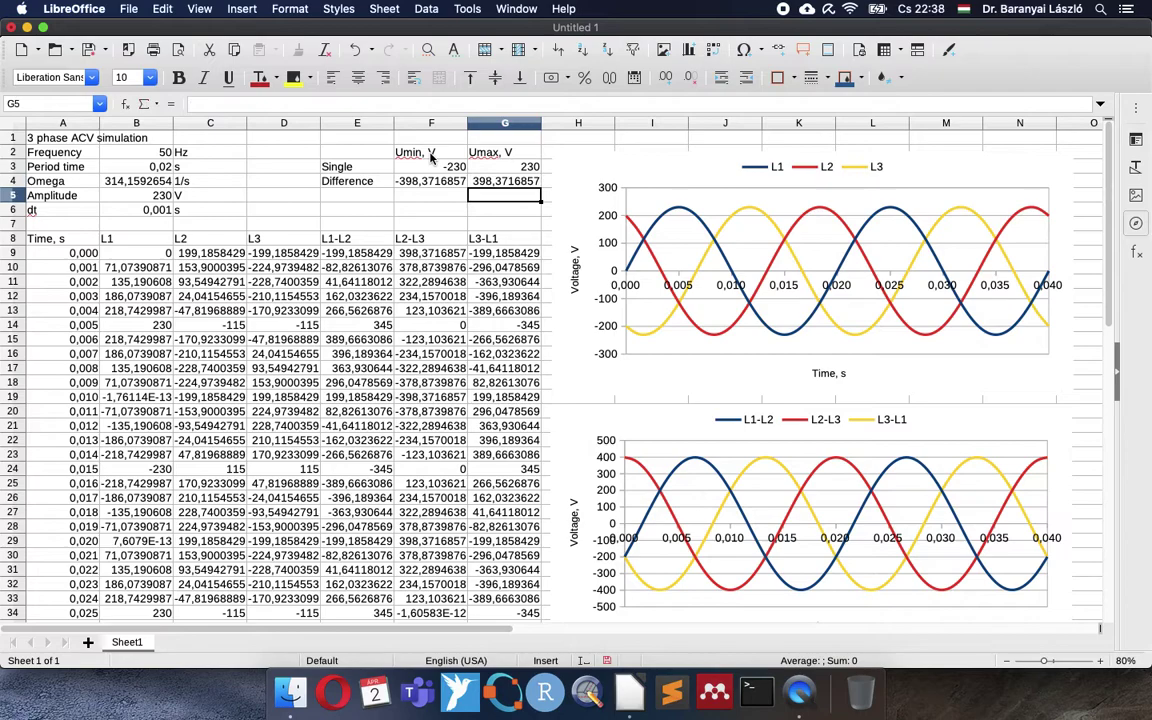
pyautogui.press('Up')
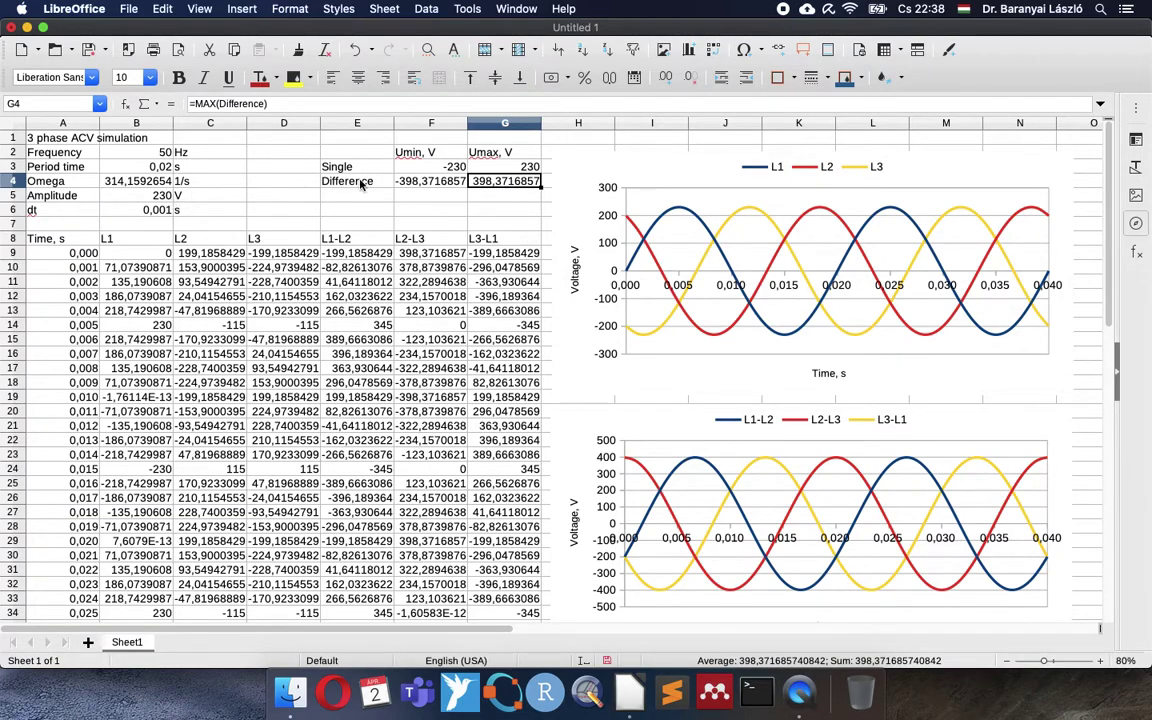
# Set the amplitude in cell B5 to 220 V to test the summary and charts.
pyautogui.click(136, 197)
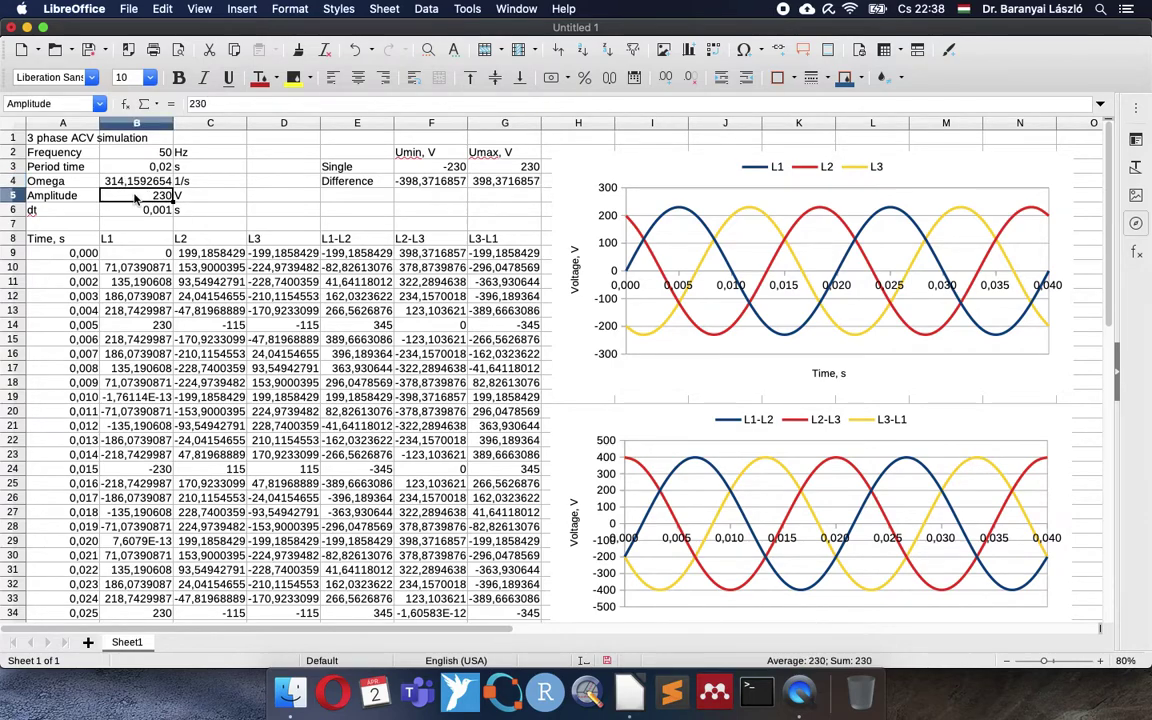
pyautogui.write('220')
pyautogui.press('Return')
# Set the amplitude in cell B5 back to 230 V and look over both voltage charts.
pyautogui.click(136, 196)
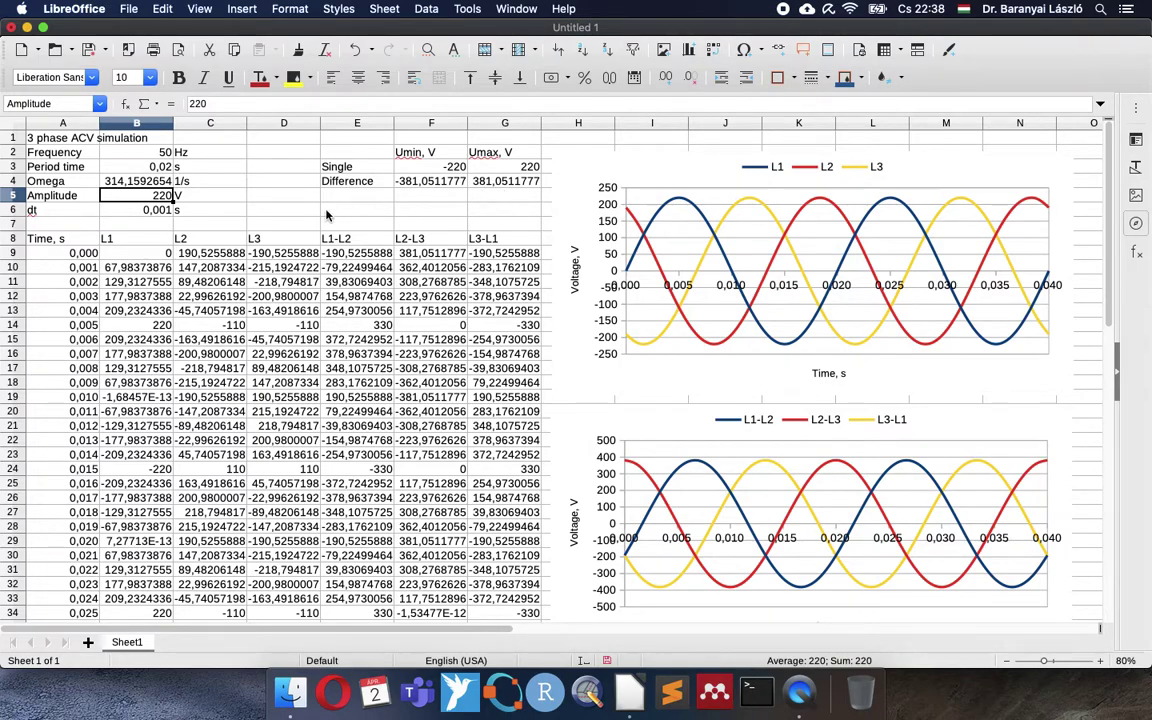
pyautogui.write('23')
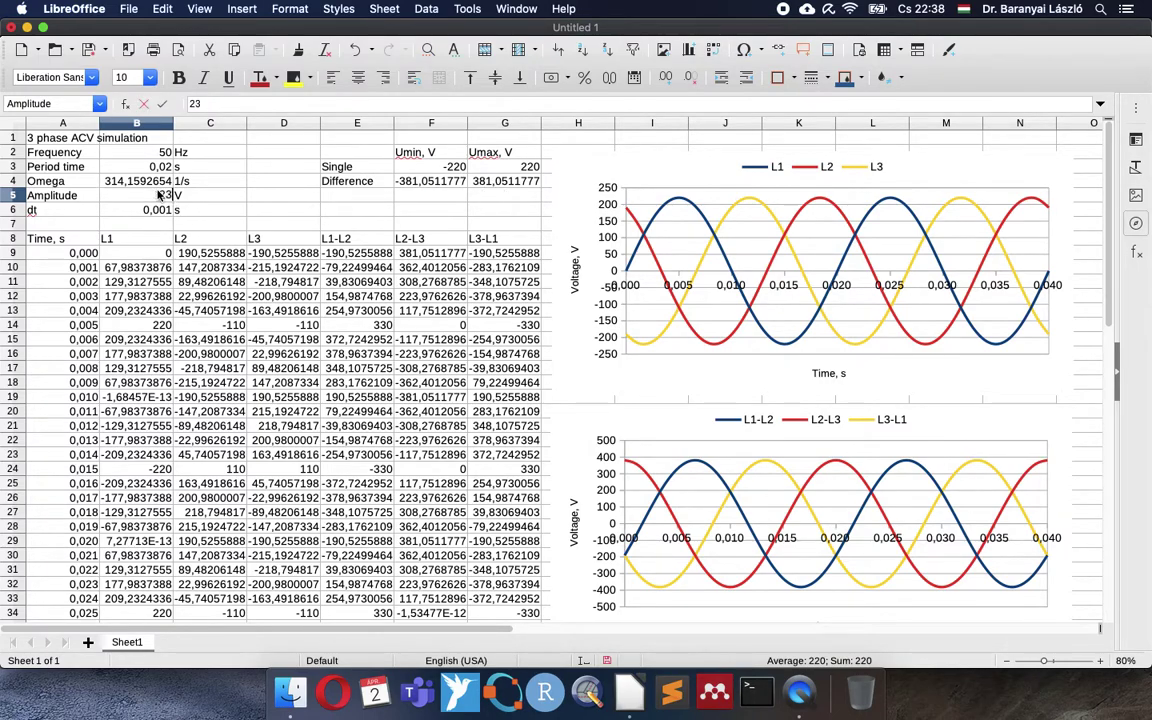
pyautogui.press('Return')
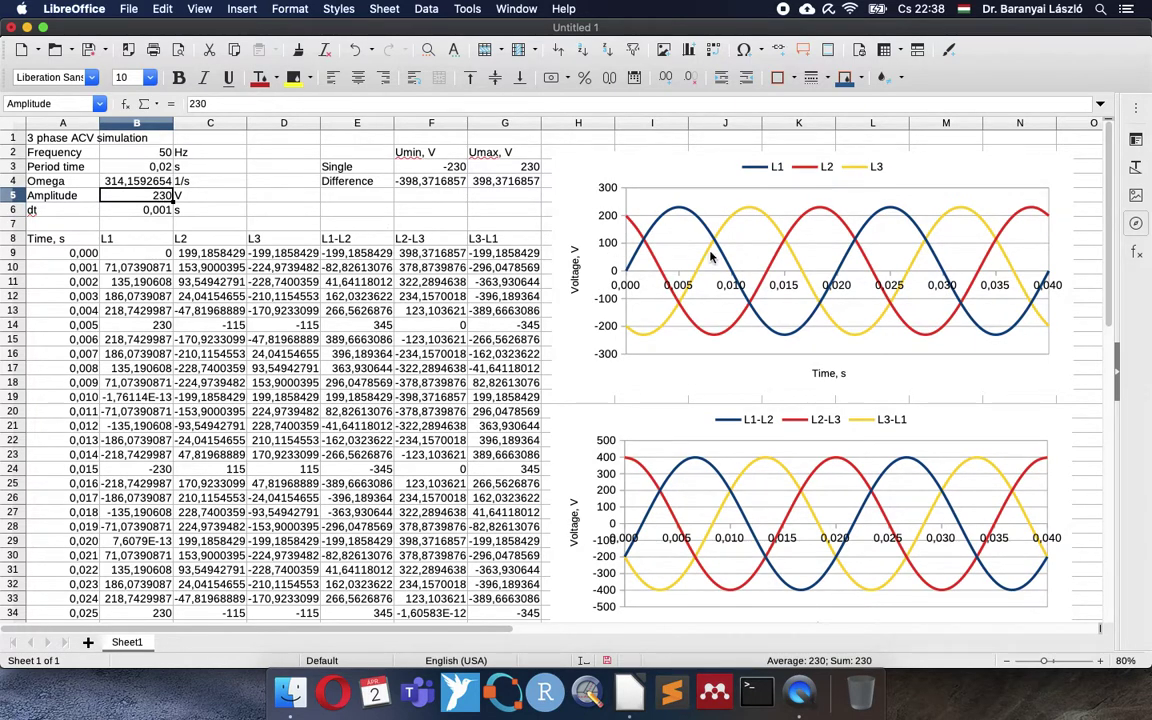
pyautogui.scroll(-2, 678, 332)
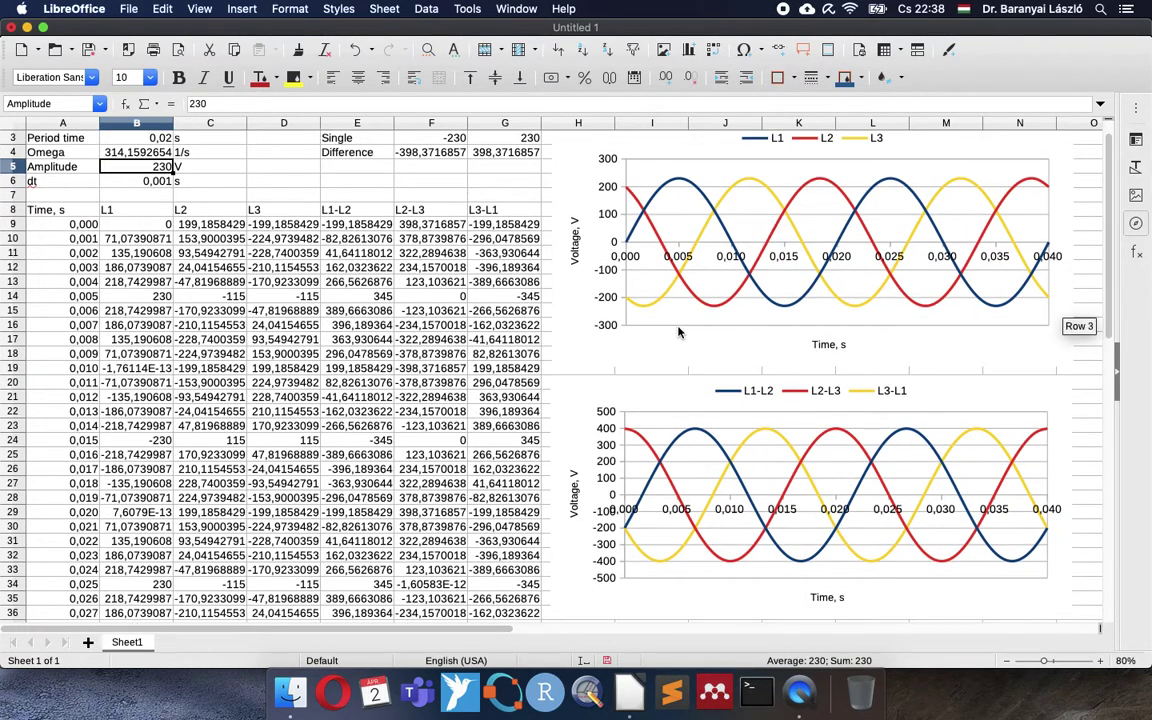
pyautogui.scroll(1, 678, 332)
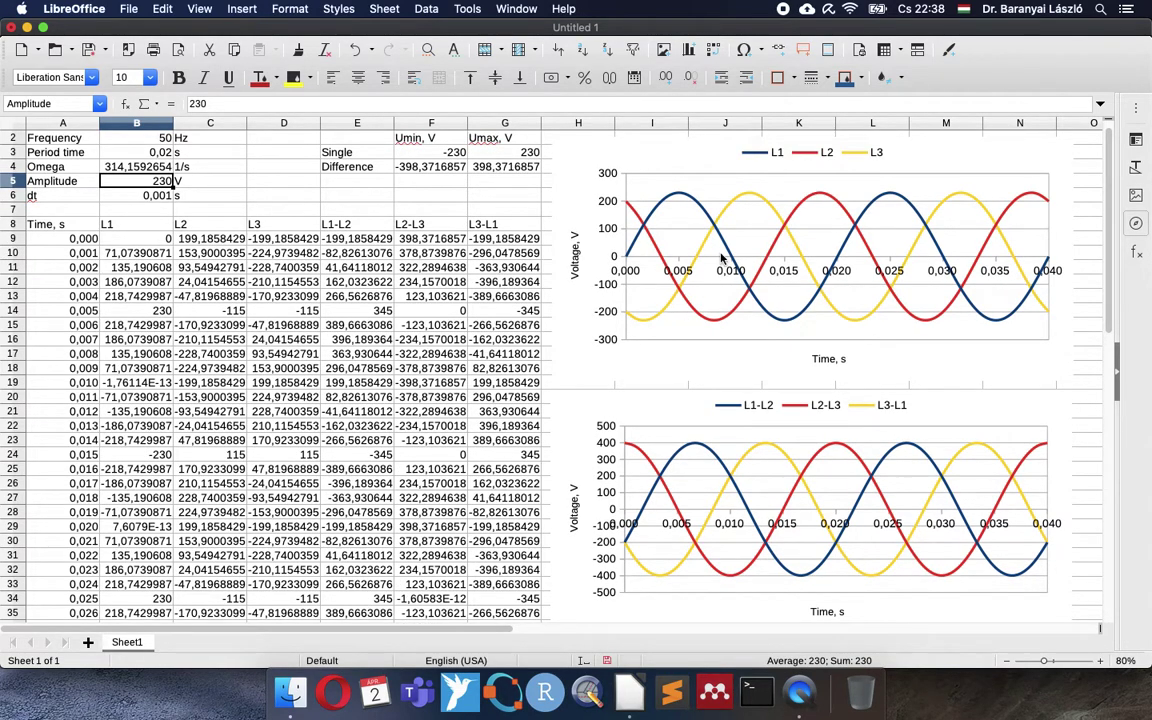